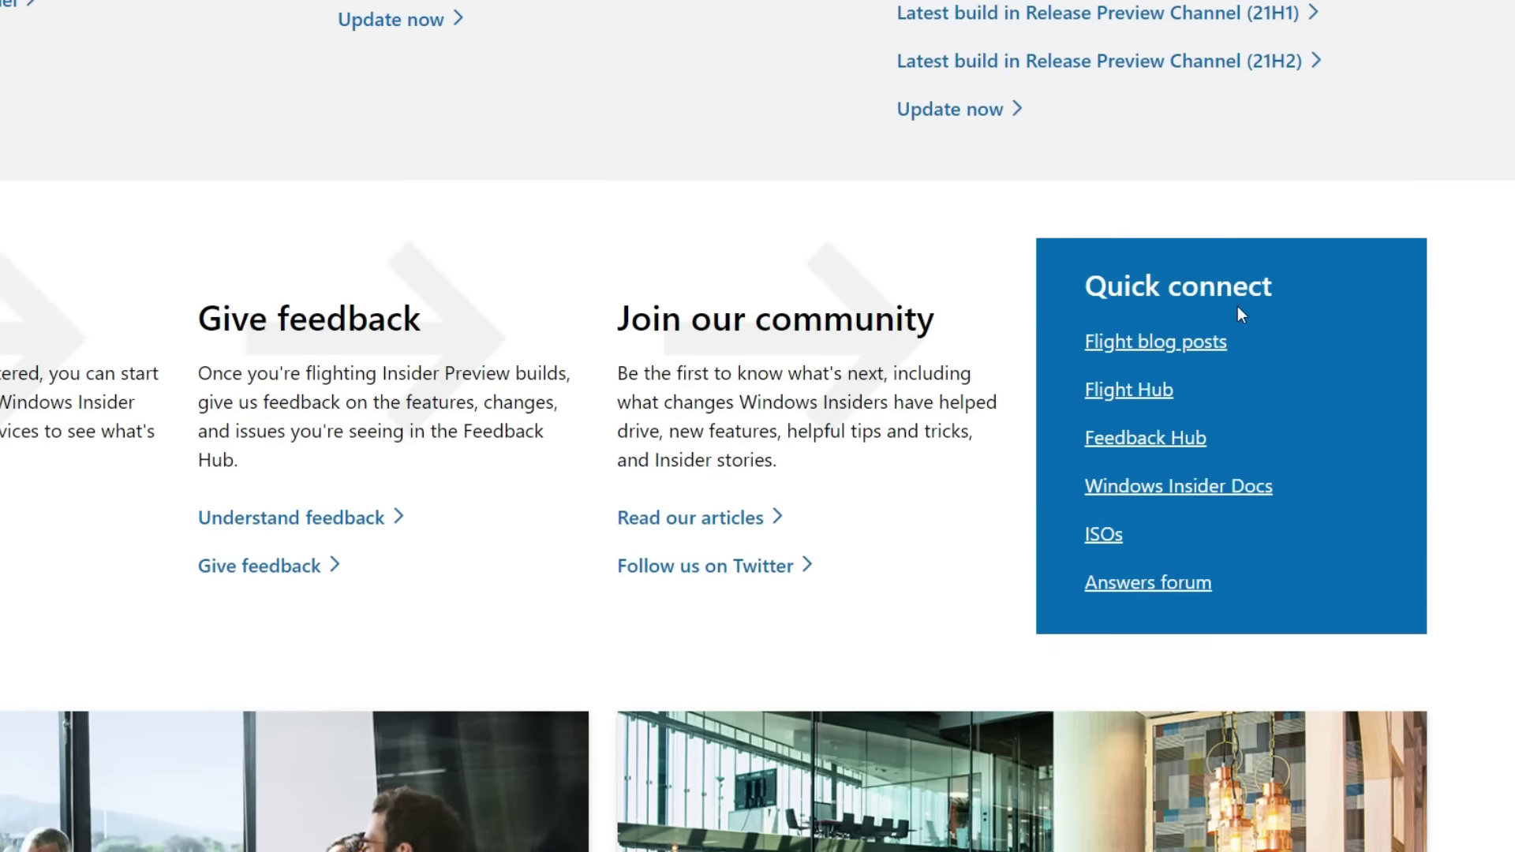
Open the Windows Insider ISOs page and confirm the Windows 11 Insider Preview (Dev Channel) - Build 22454 edition.
click(1120, 536)
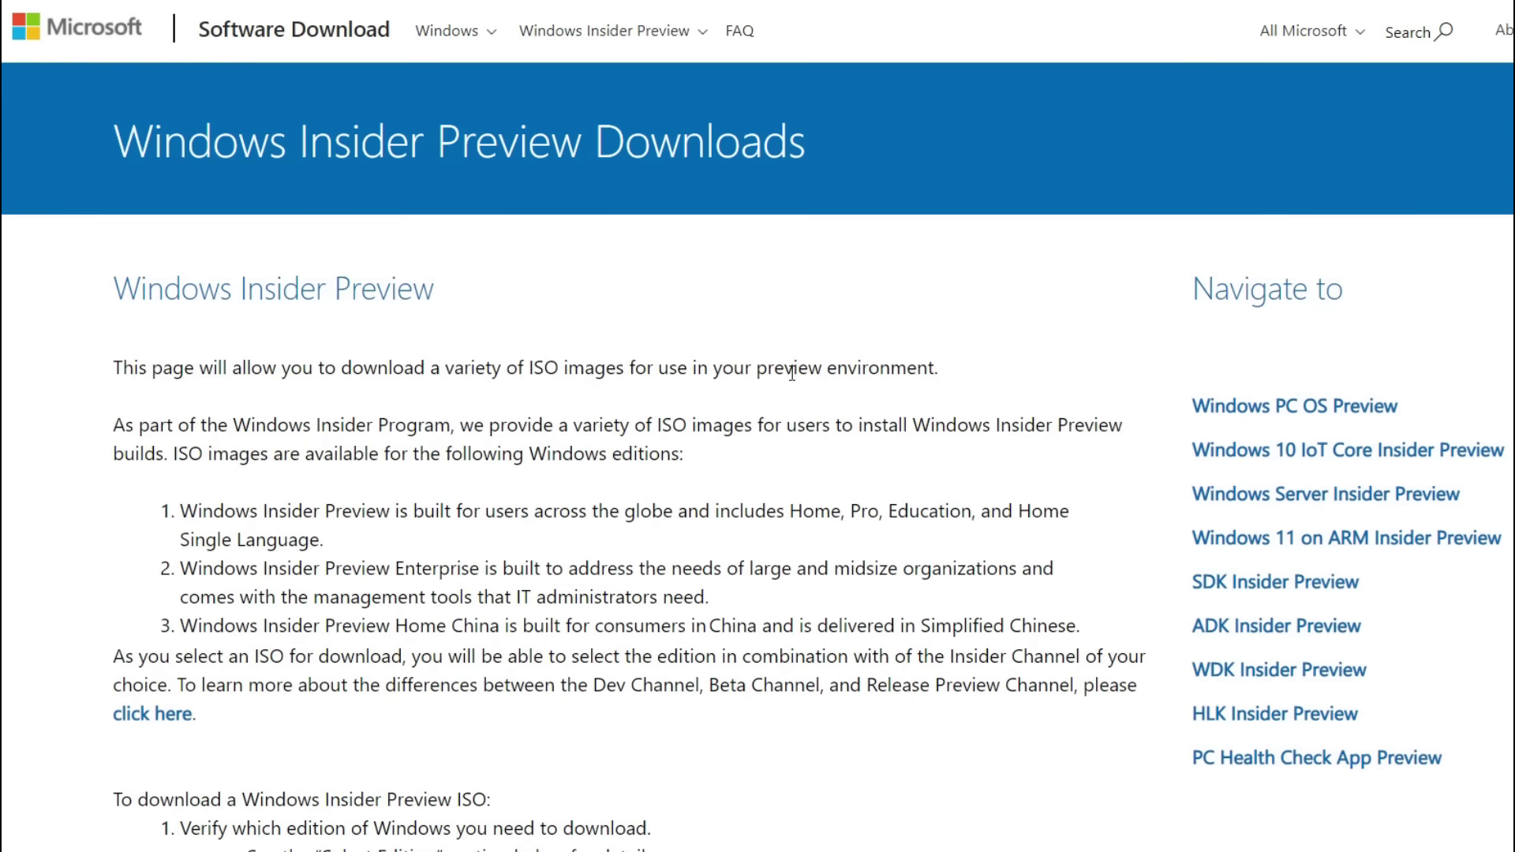
scroll(798, 406, down, 20)
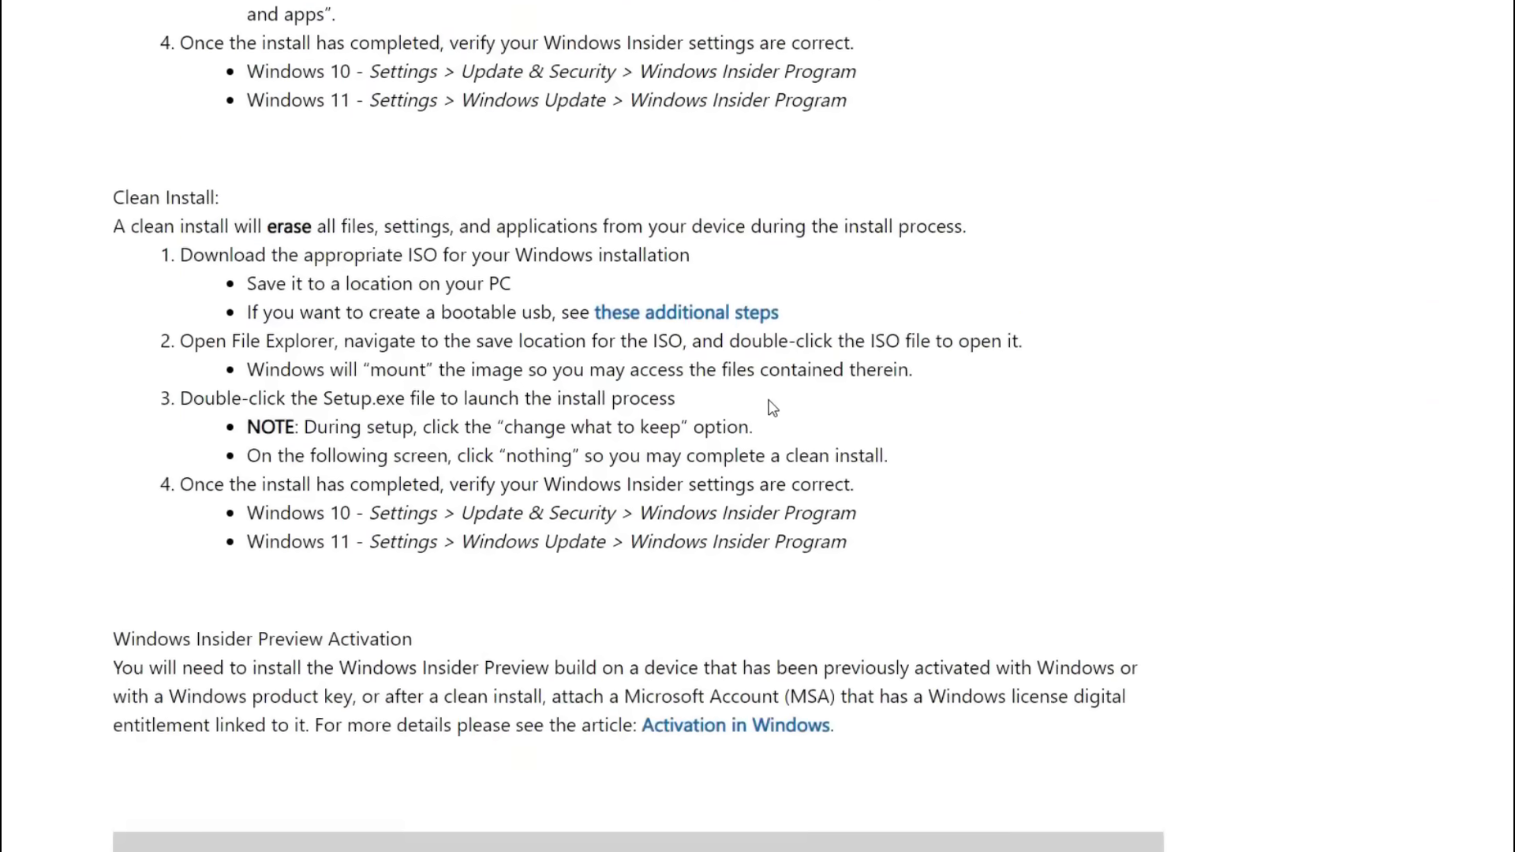
scroll(769, 405, down, 9)
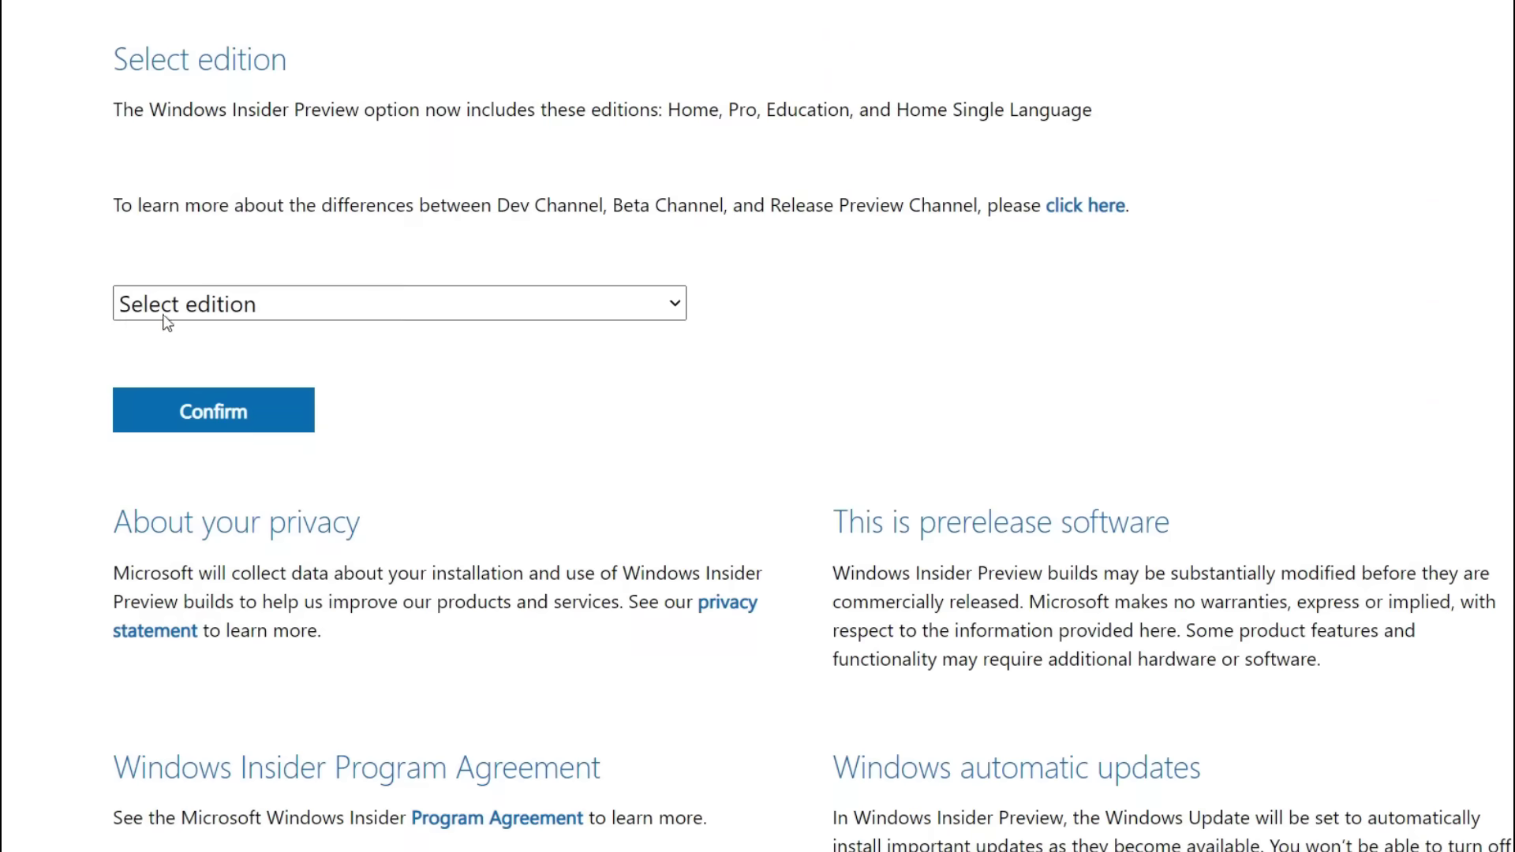
click(316, 310)
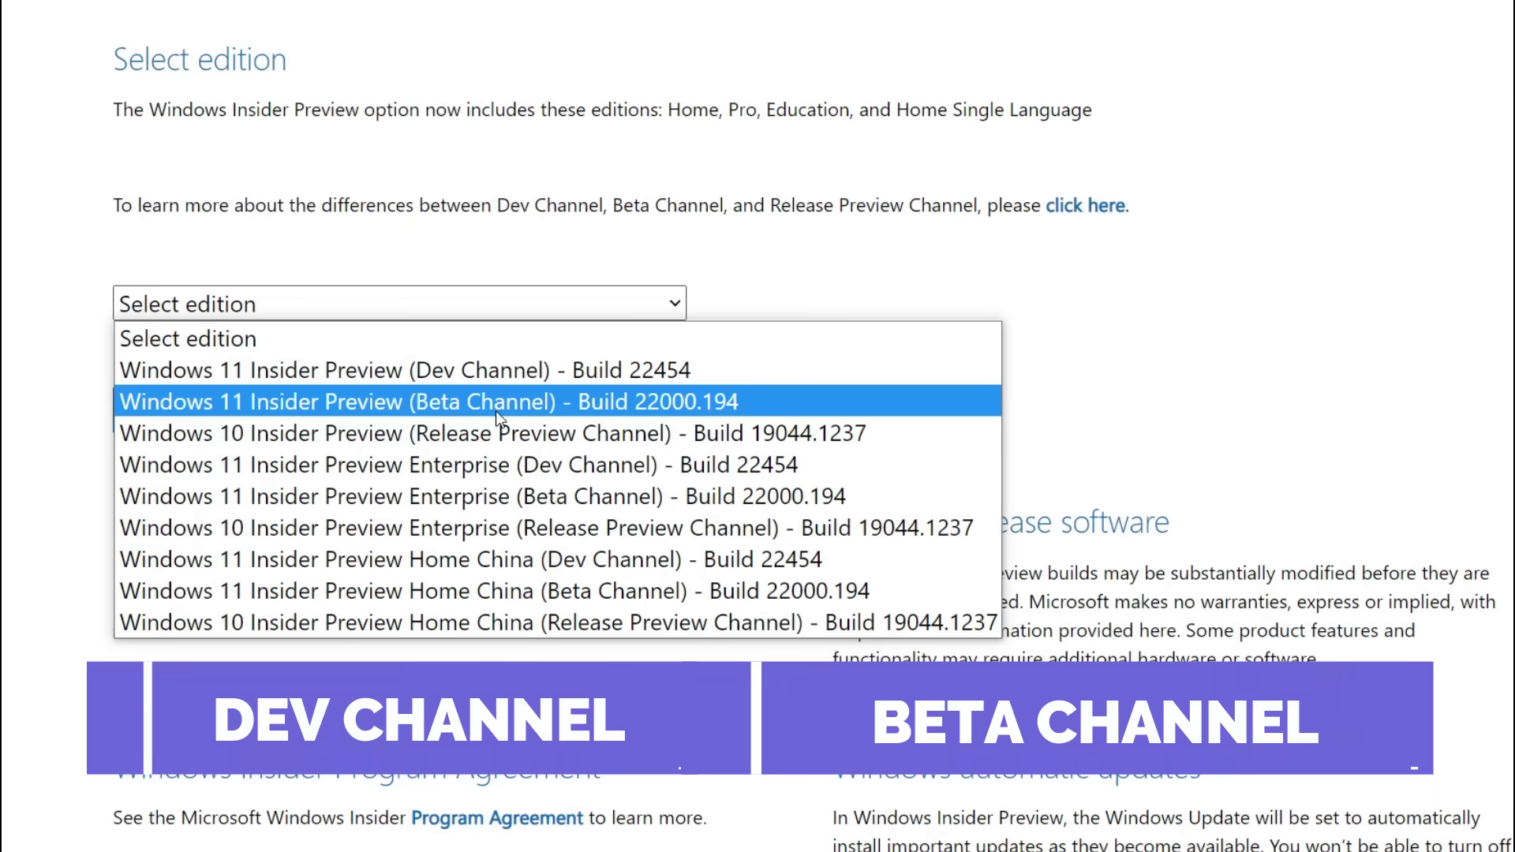
click(496, 372)
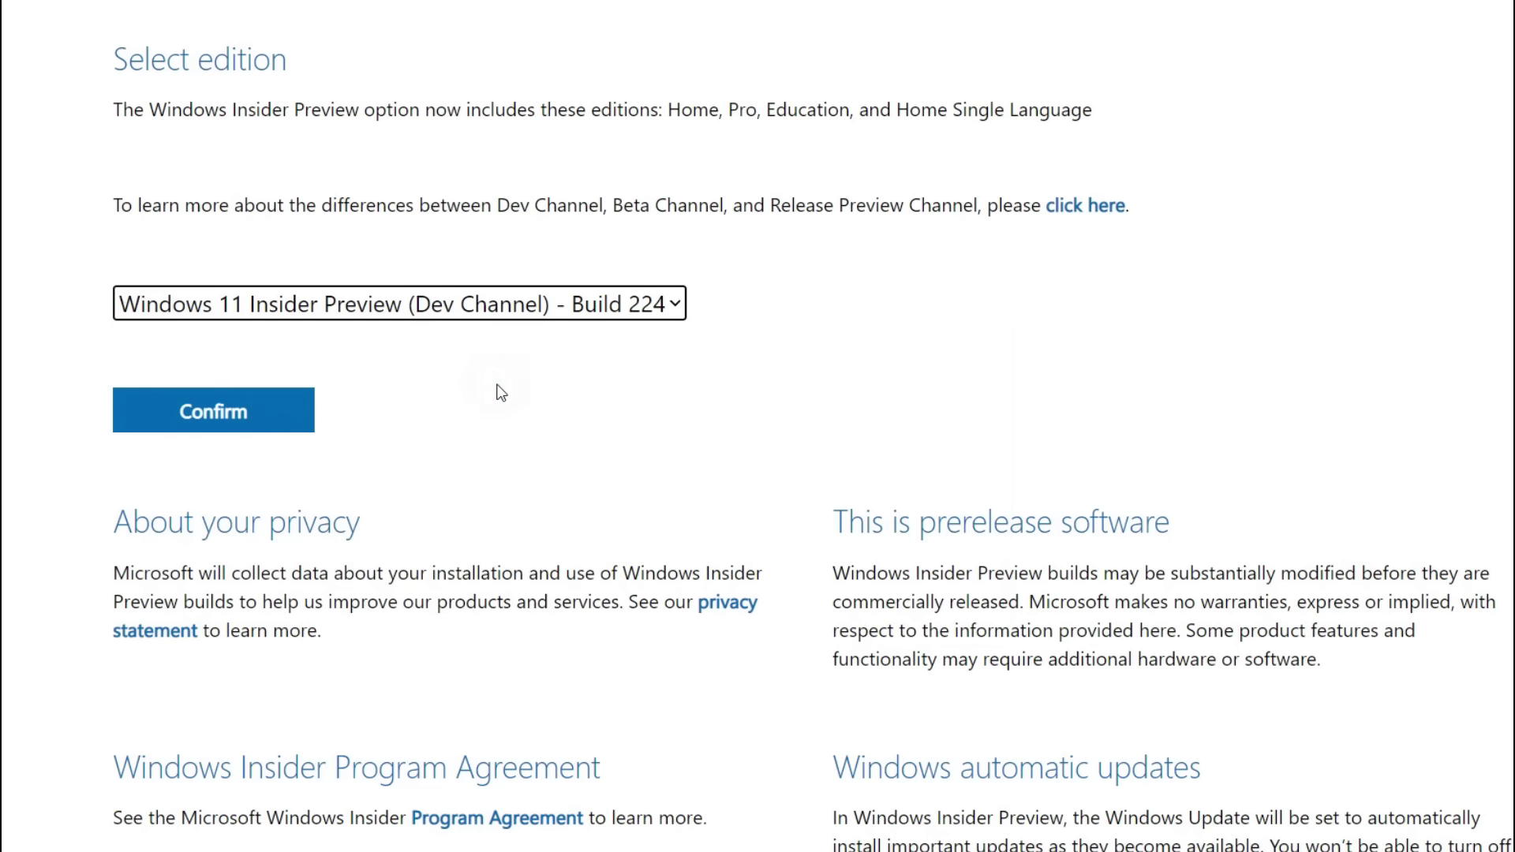
click(489, 323)
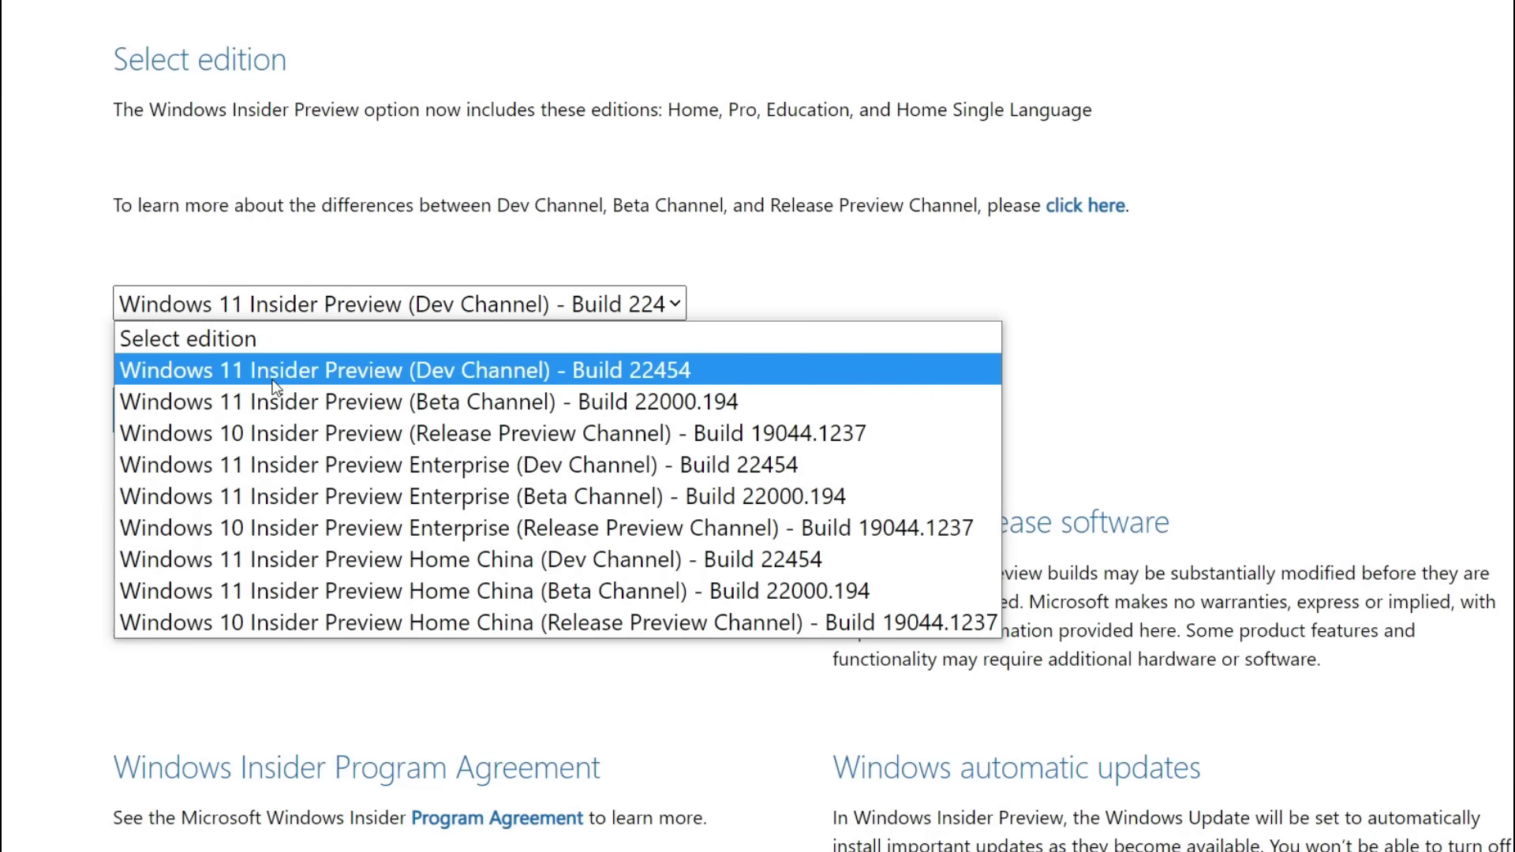
click(422, 371)
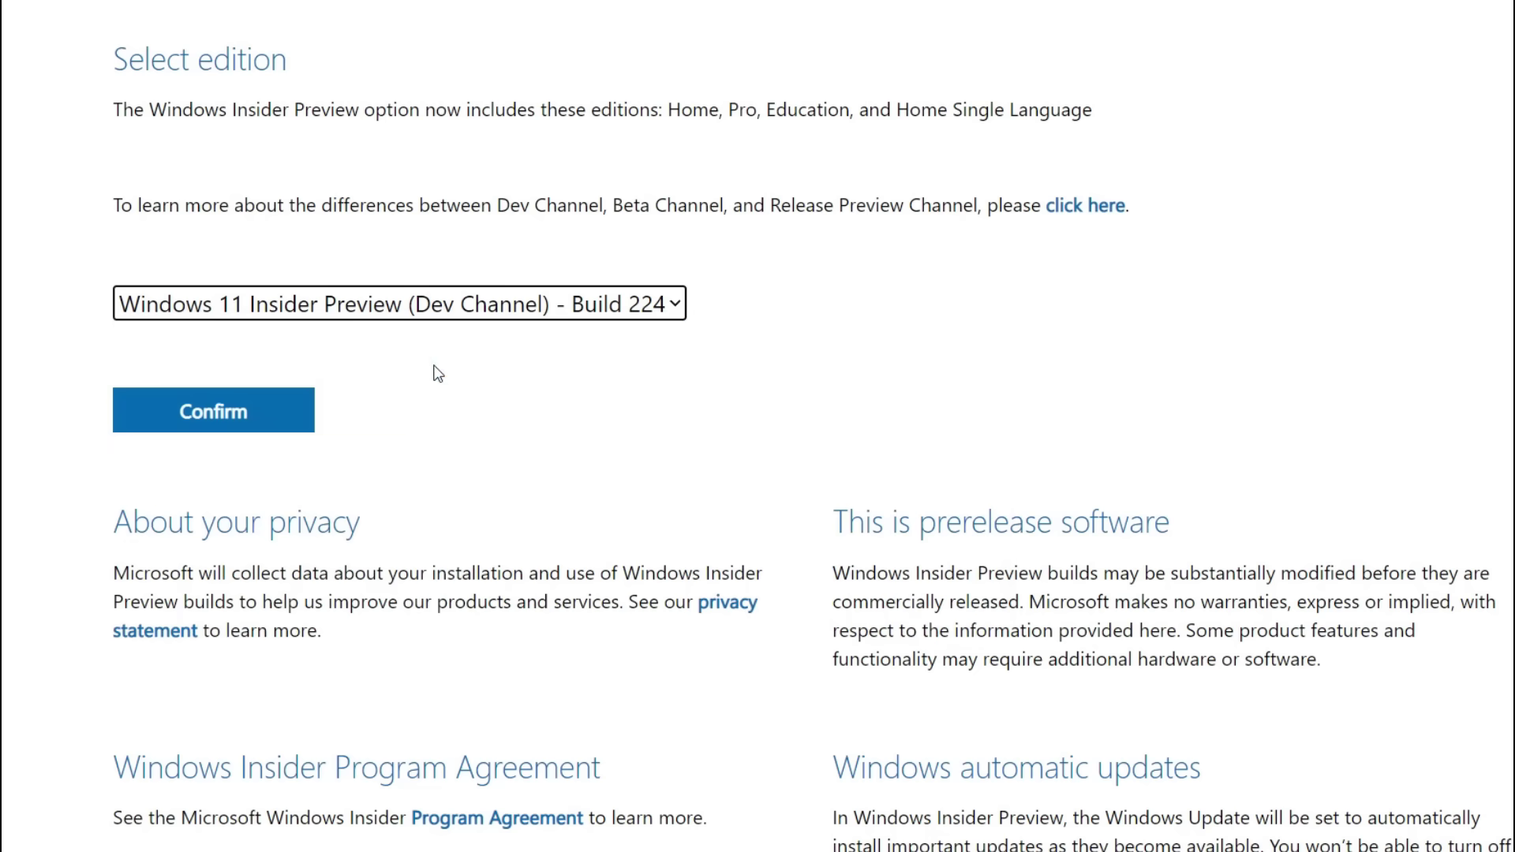
click(291, 431)
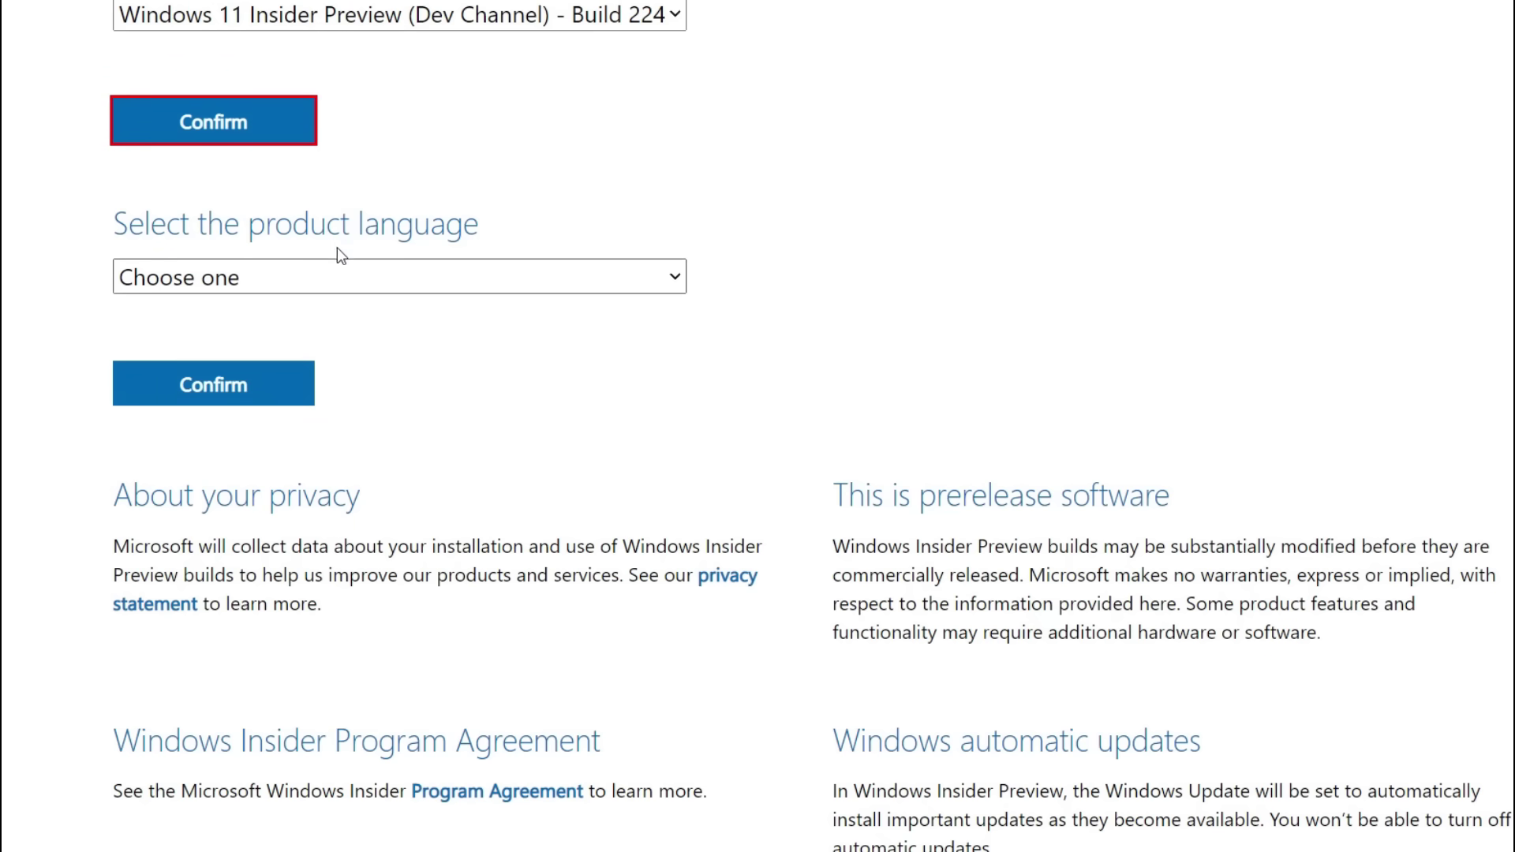
Choose English as the product language and confirm it.
click(348, 278)
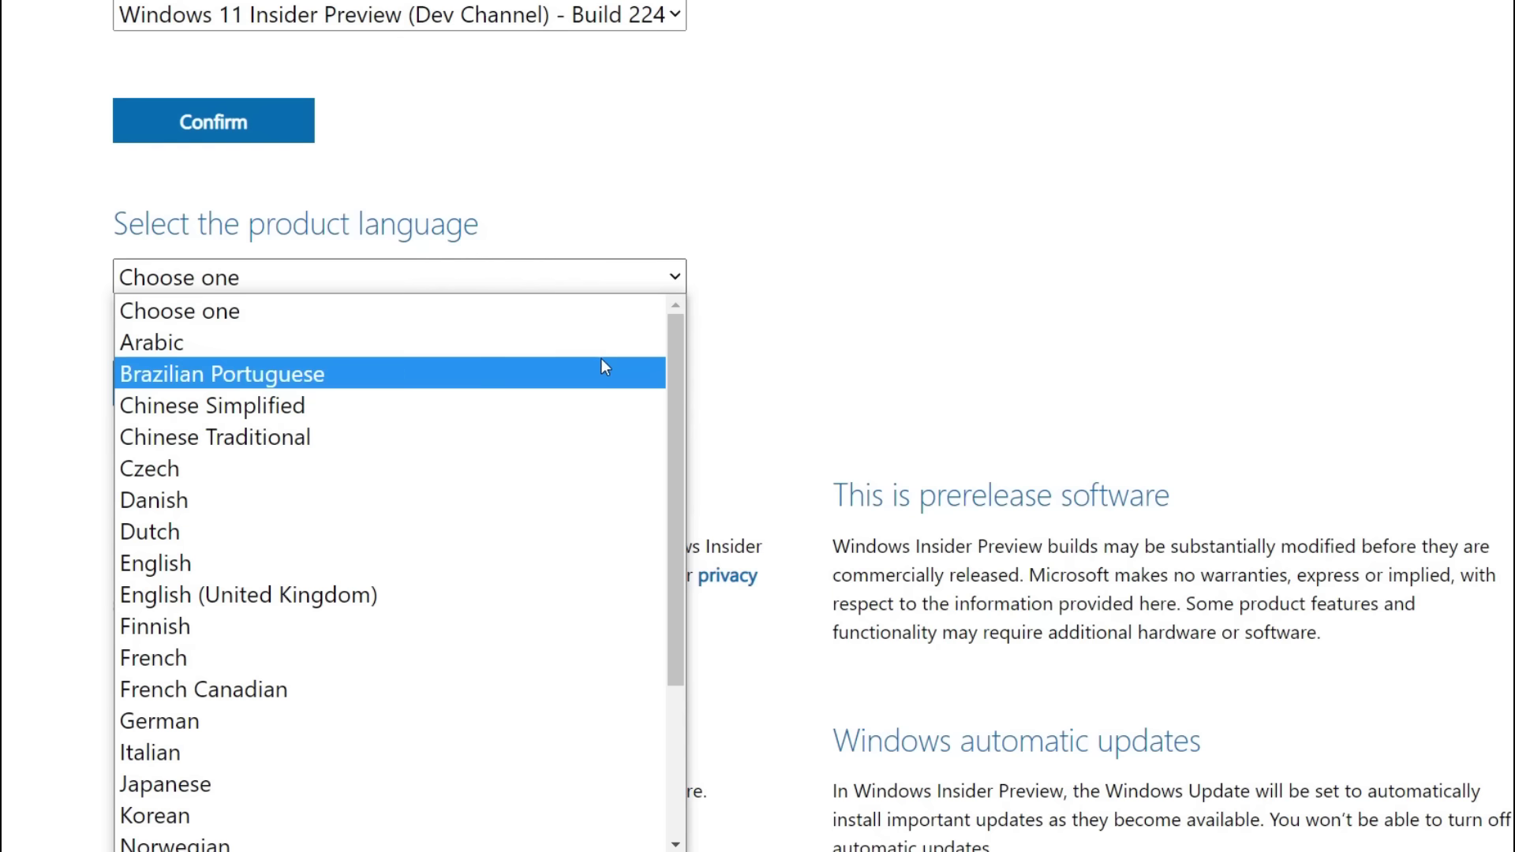
click(381, 561)
click(225, 404)
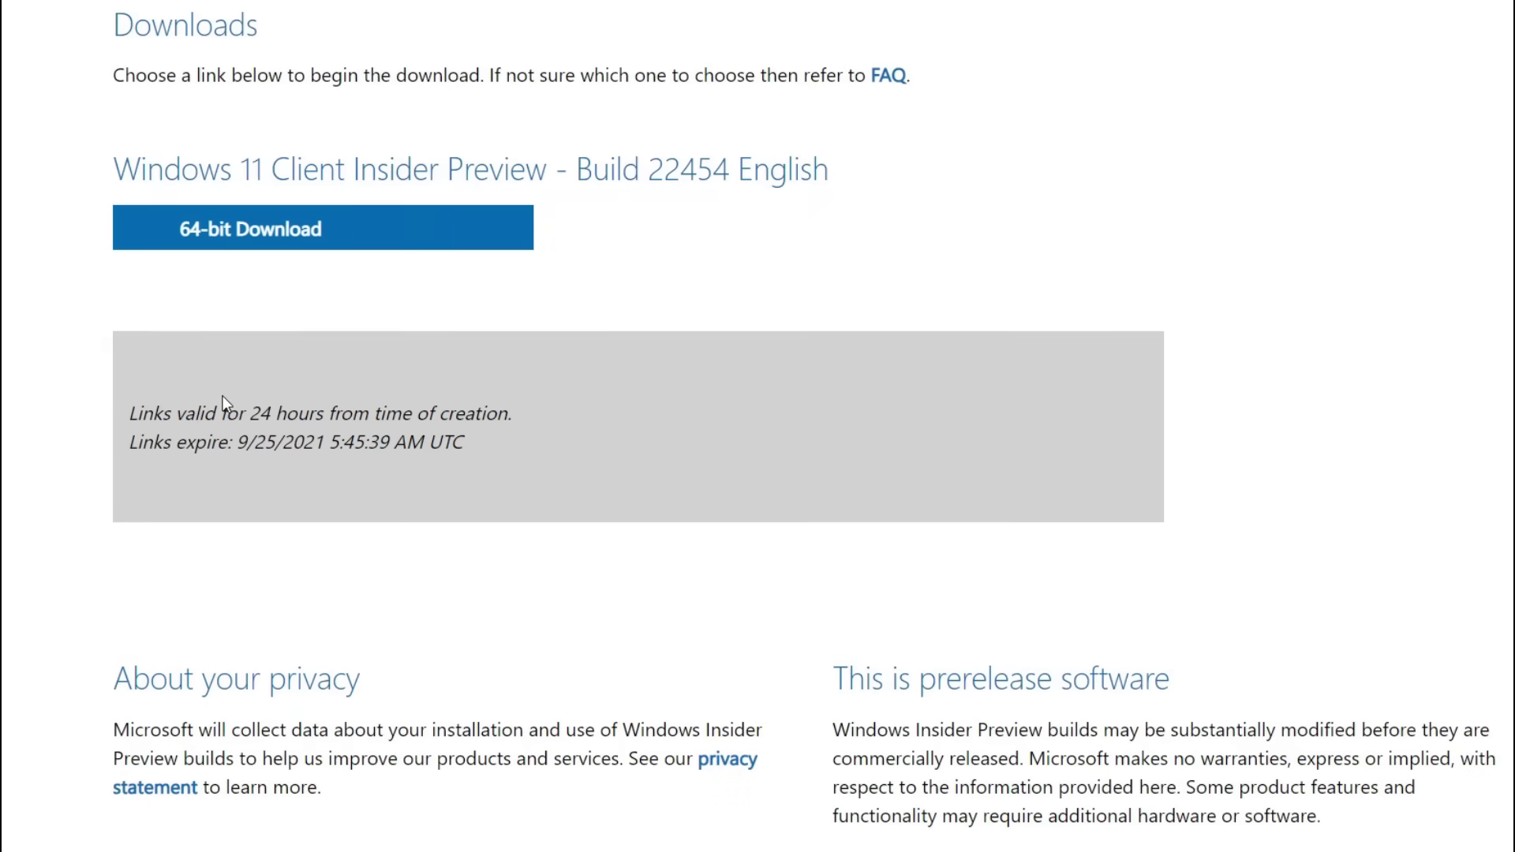
Start the 64-bit download of Windows 11 Client Insider Preview - Build 22454 English.
scroll(225, 404, up, 3)
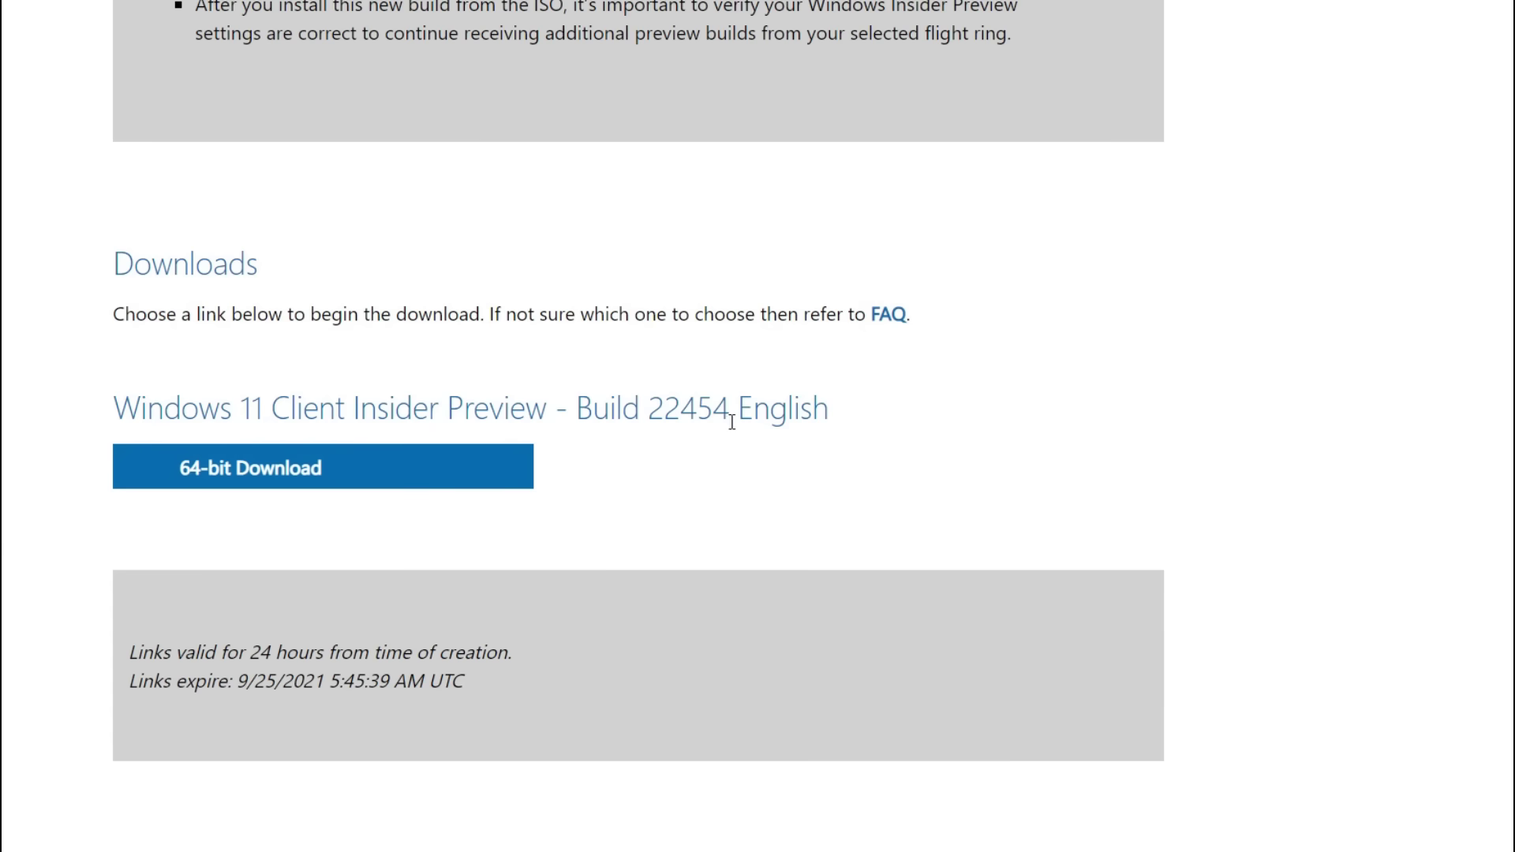
click(909, 424)
drag(467, 434, 270, 409)
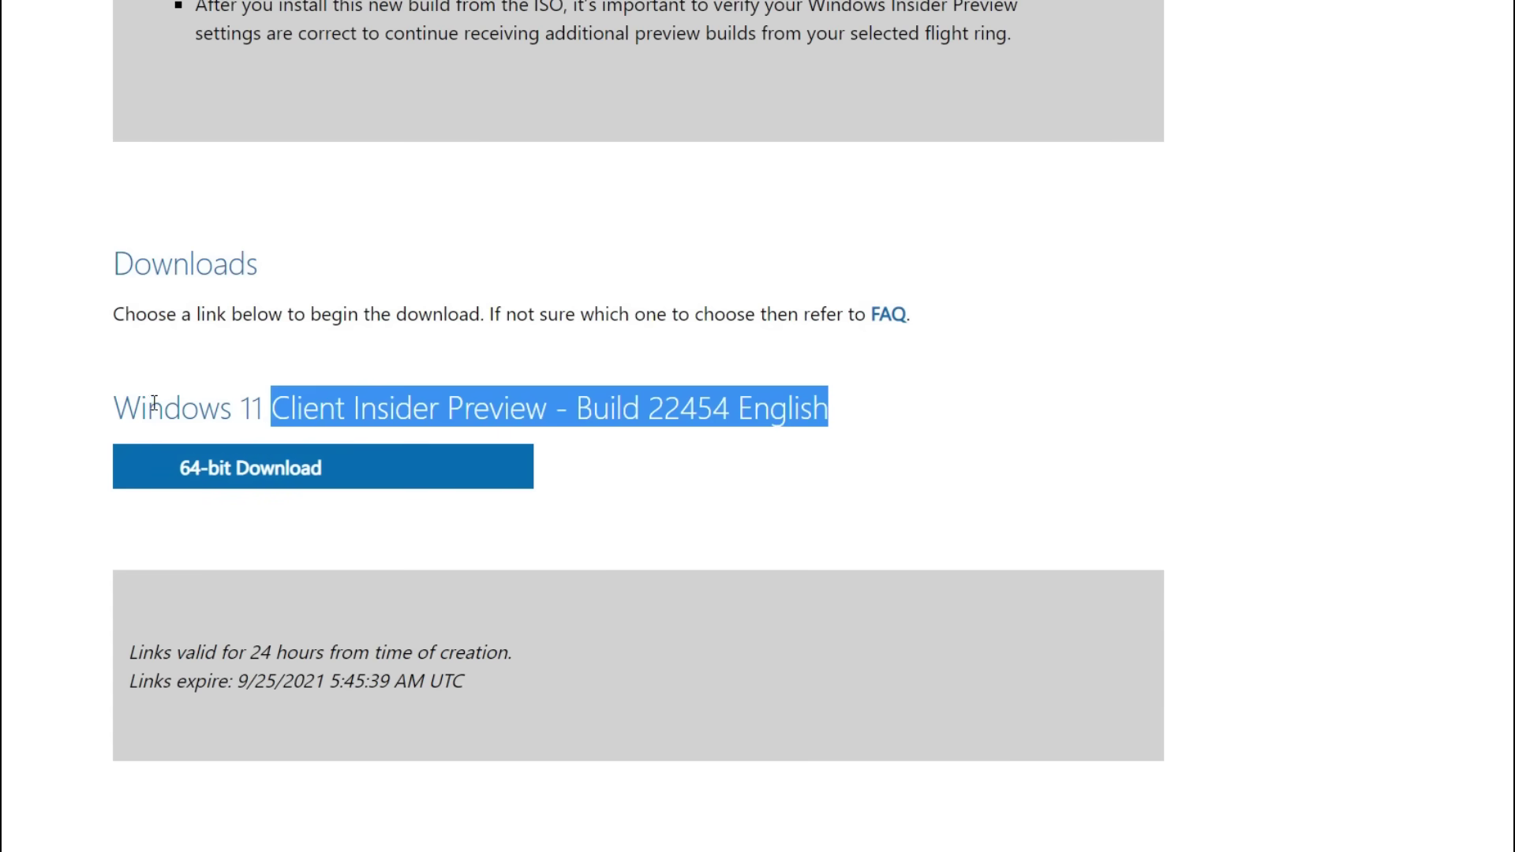
click(211, 524)
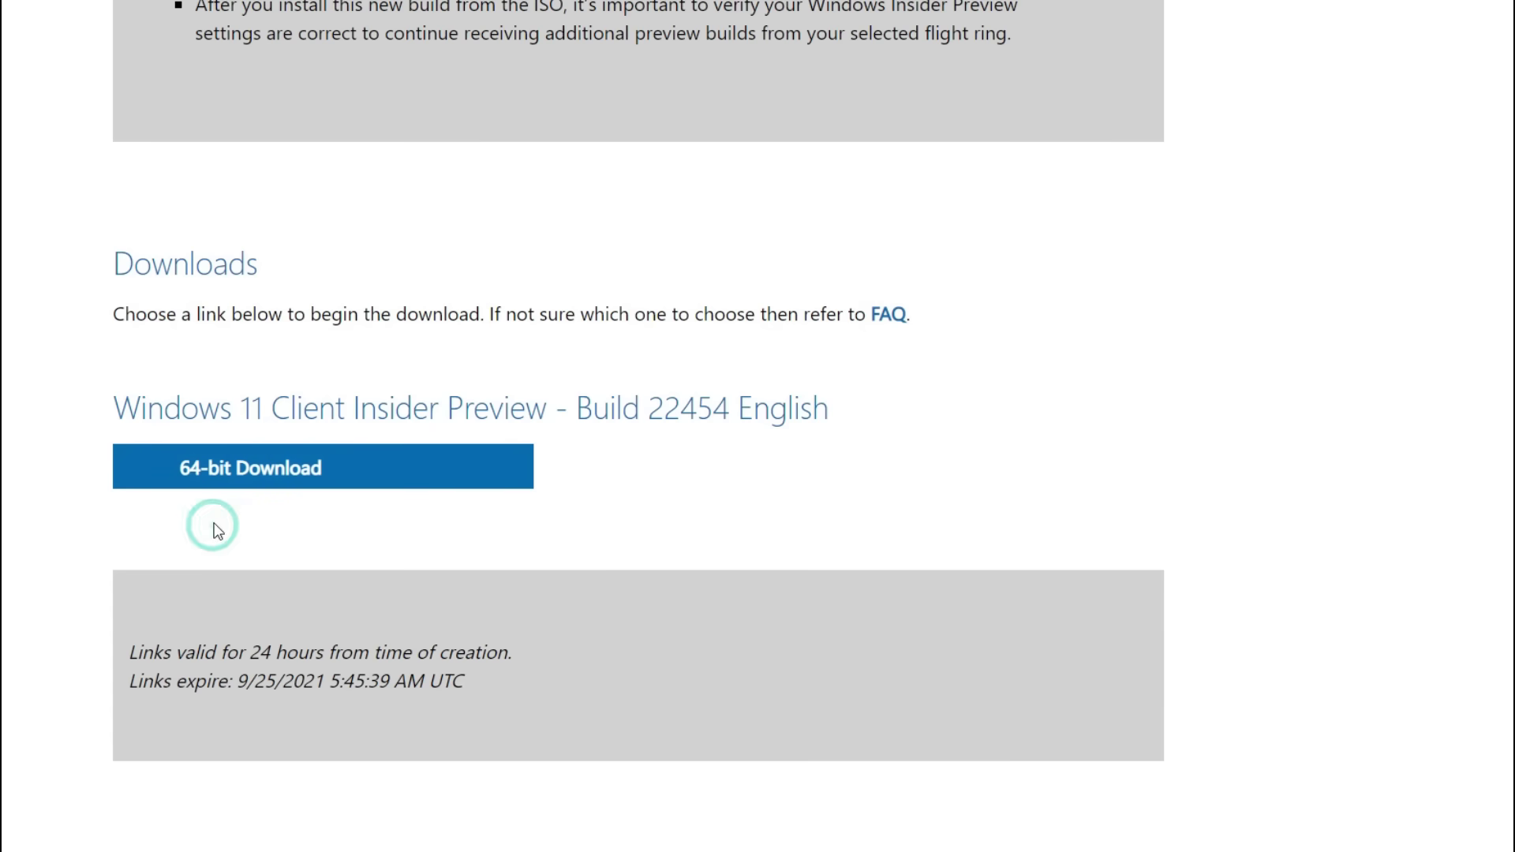
click(247, 488)
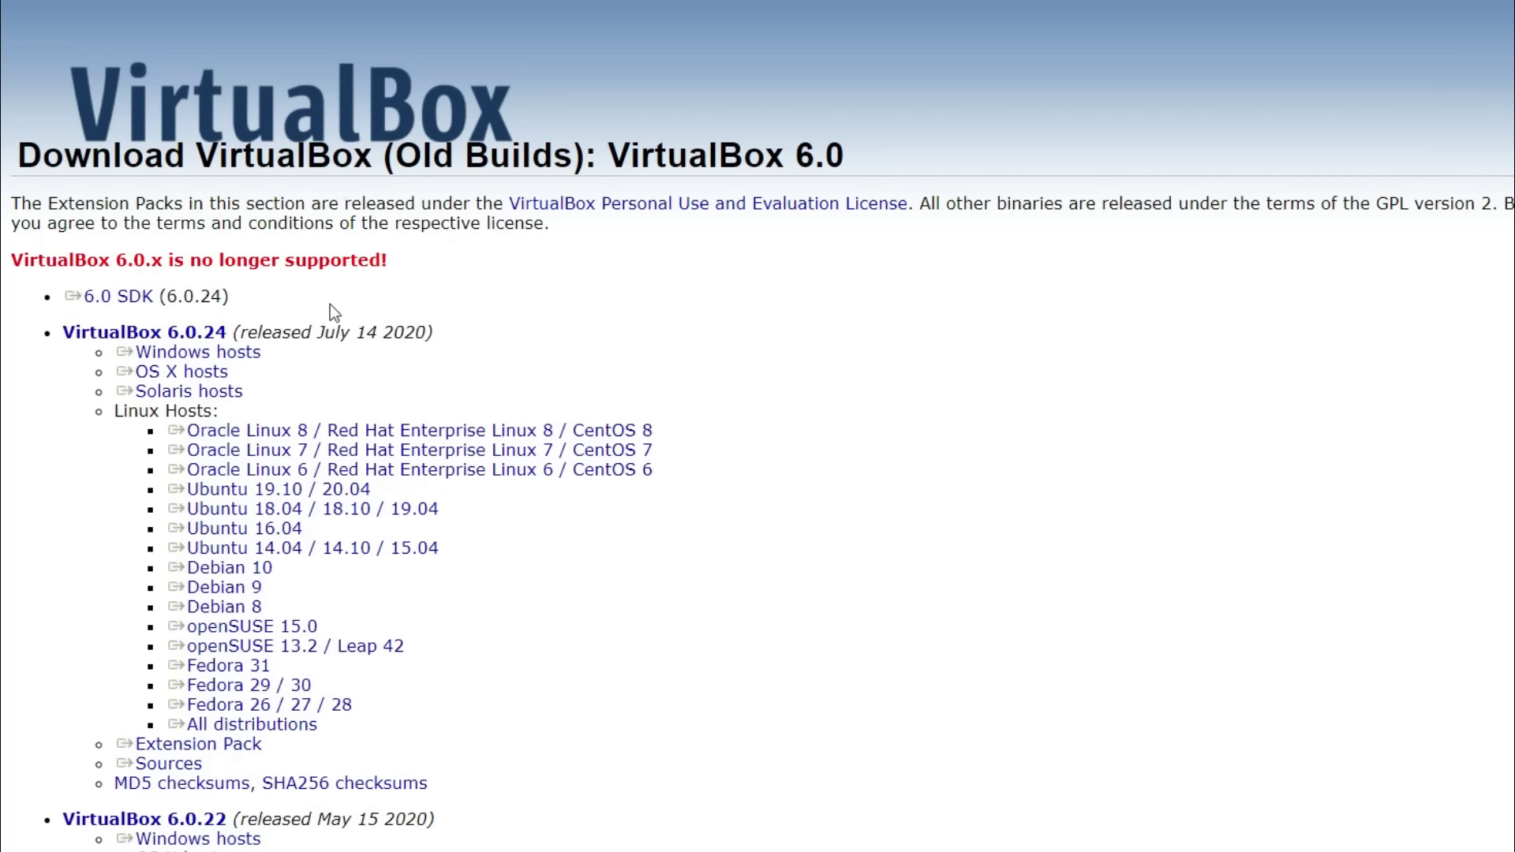
Download the VirtualBox 6.0.24 installer for Windows hosts from the old builds page.
triple_click(254, 363)
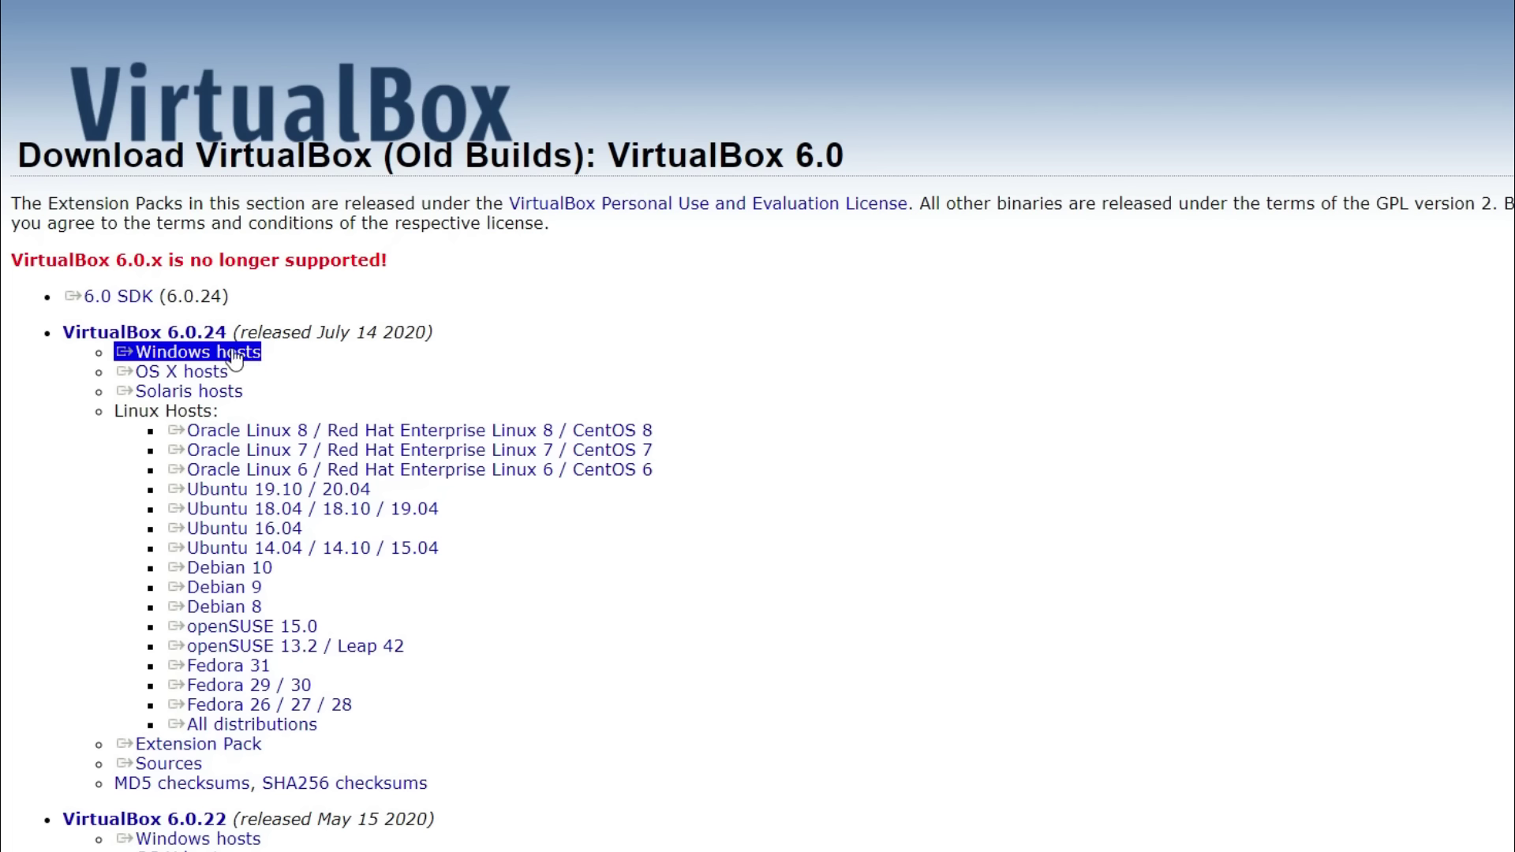
click(234, 372)
triple_click(234, 371)
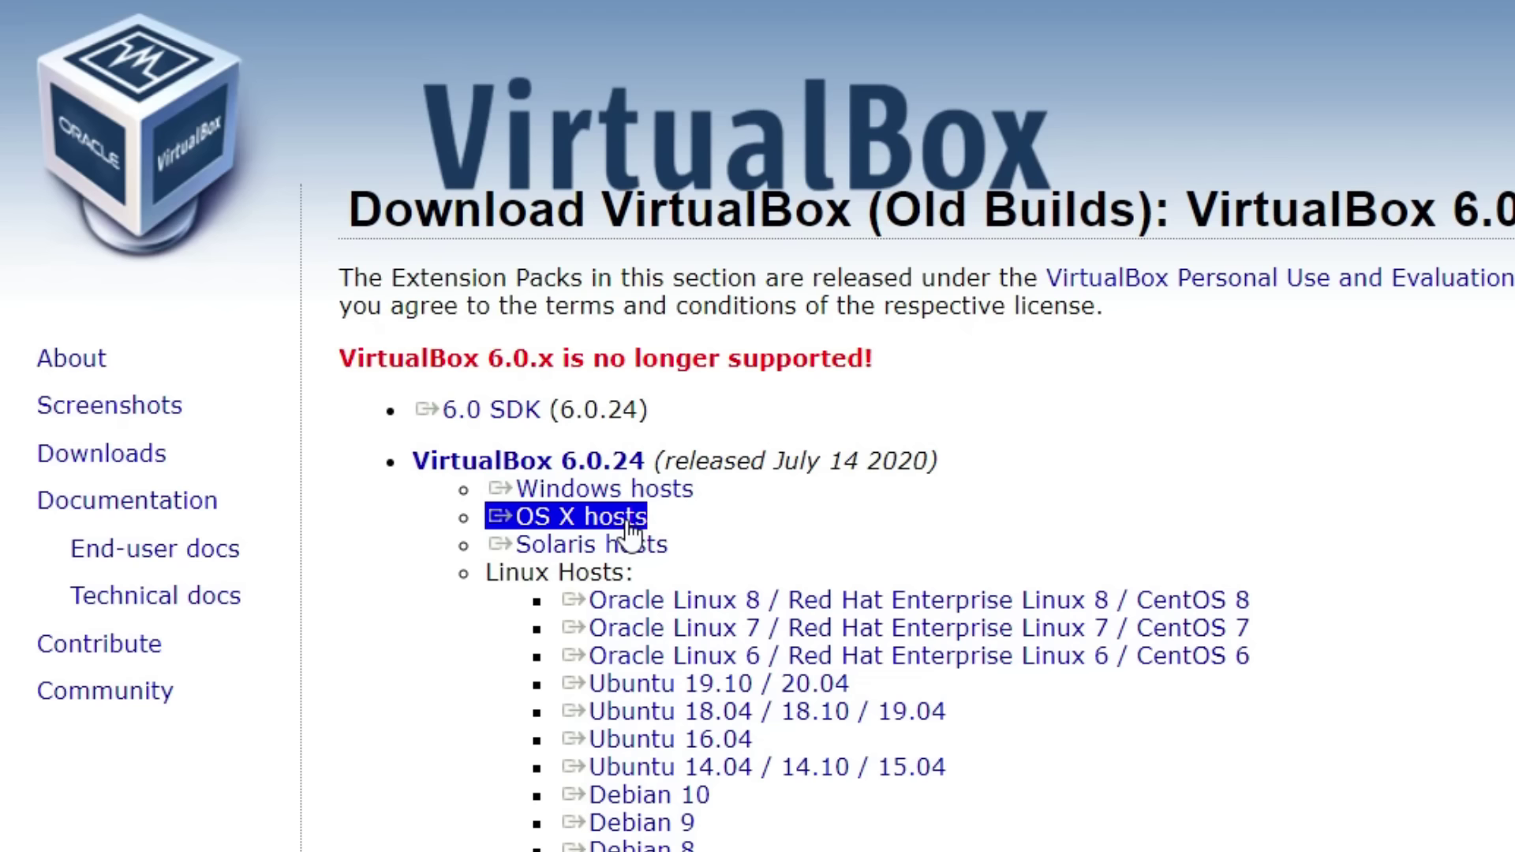
triple_click(164, 393)
triple_click(734, 767)
triple_click(718, 739)
triple_click(718, 600)
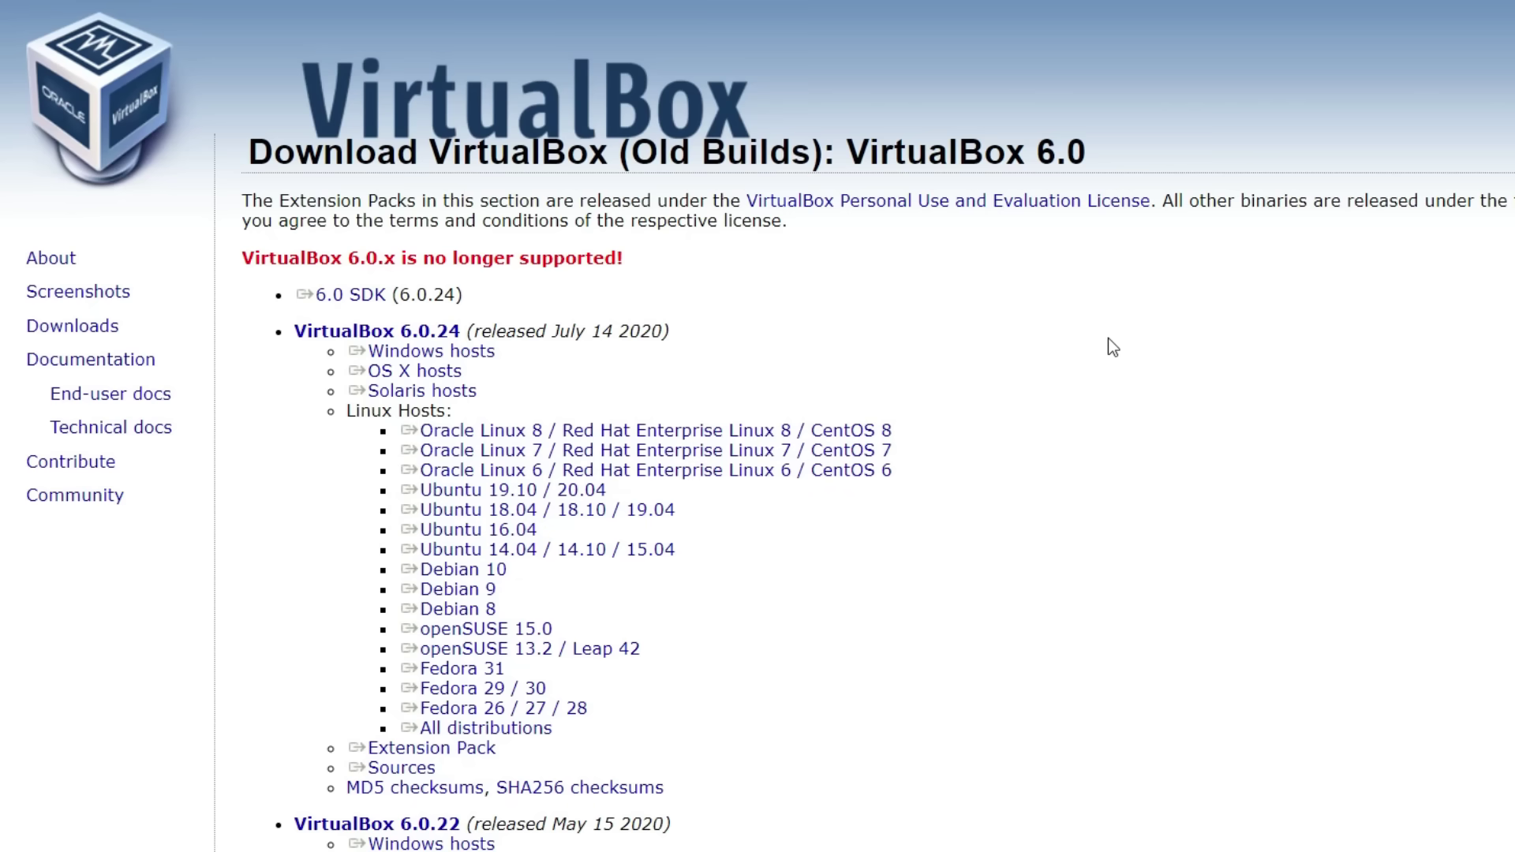
triple_click(482, 355)
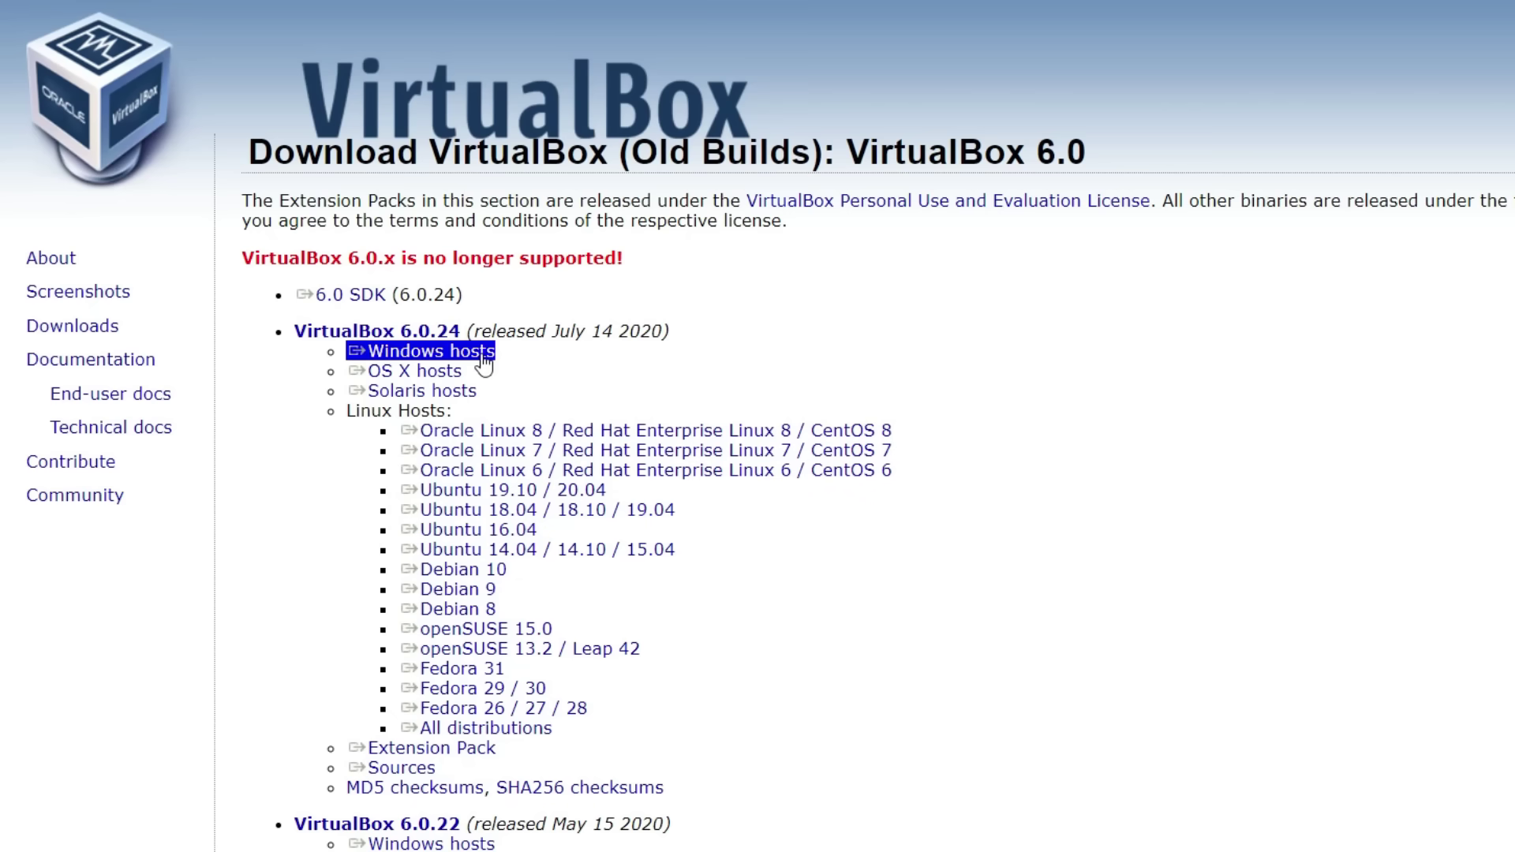
click(483, 357)
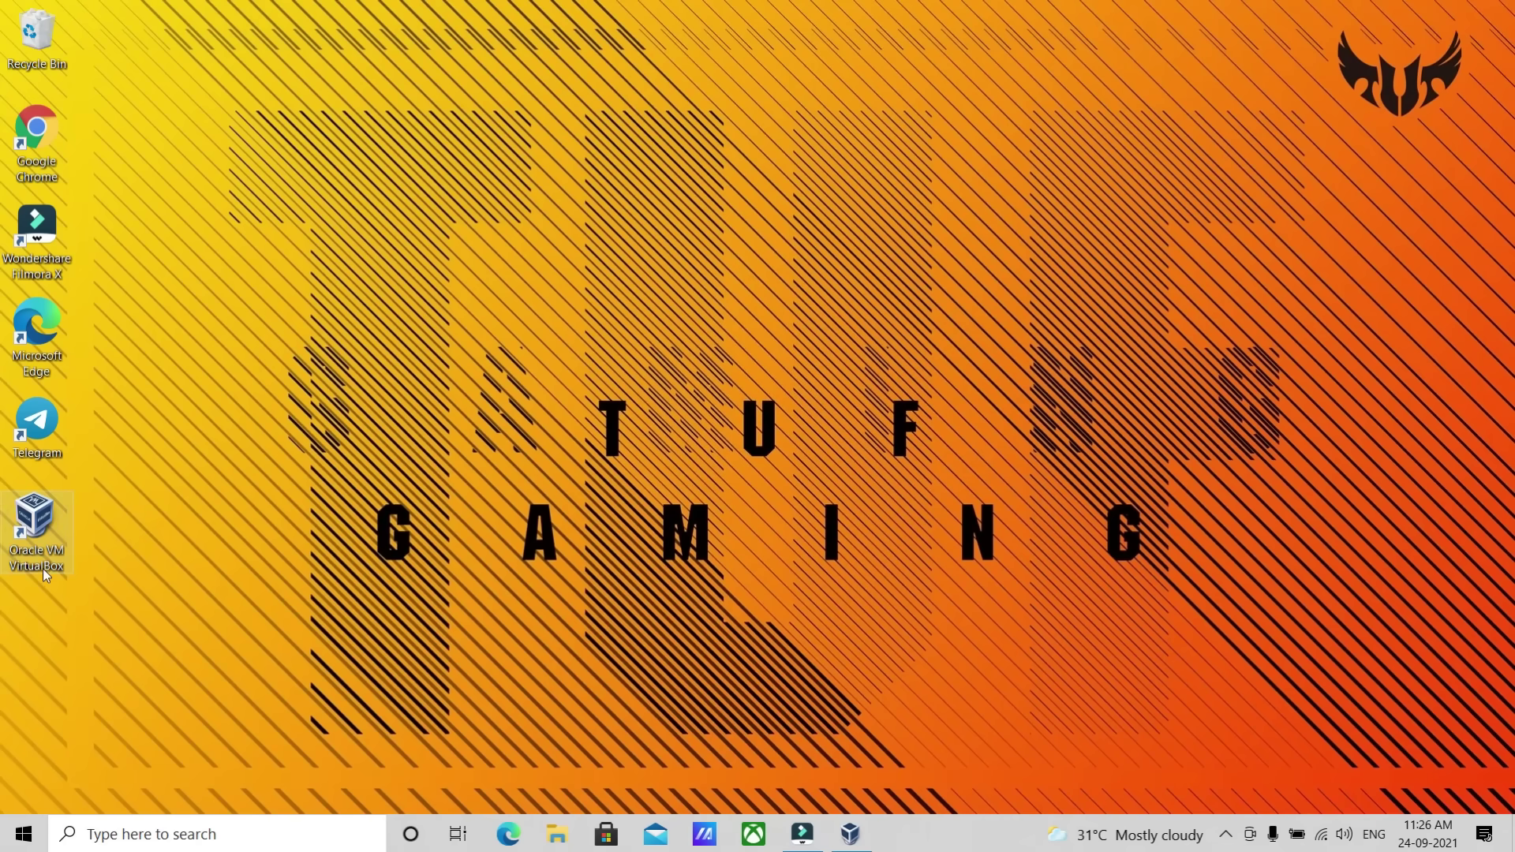
Launch Oracle VM VirtualBox from the desktop and remove the existing Windows 11 virtual machine.
double_click(37, 517)
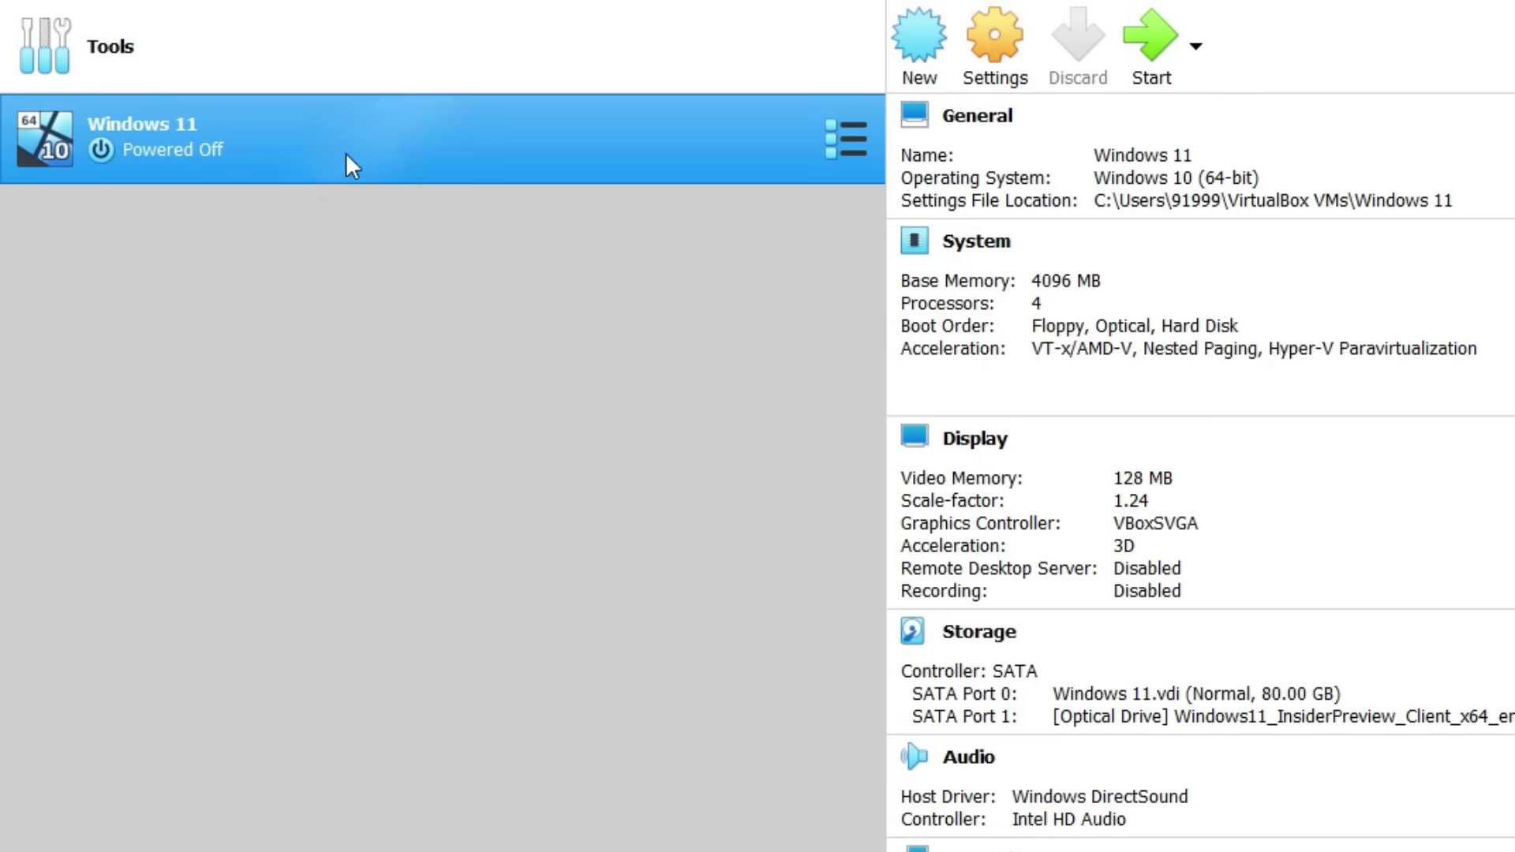
right_click(55, 131)
click(180, 305)
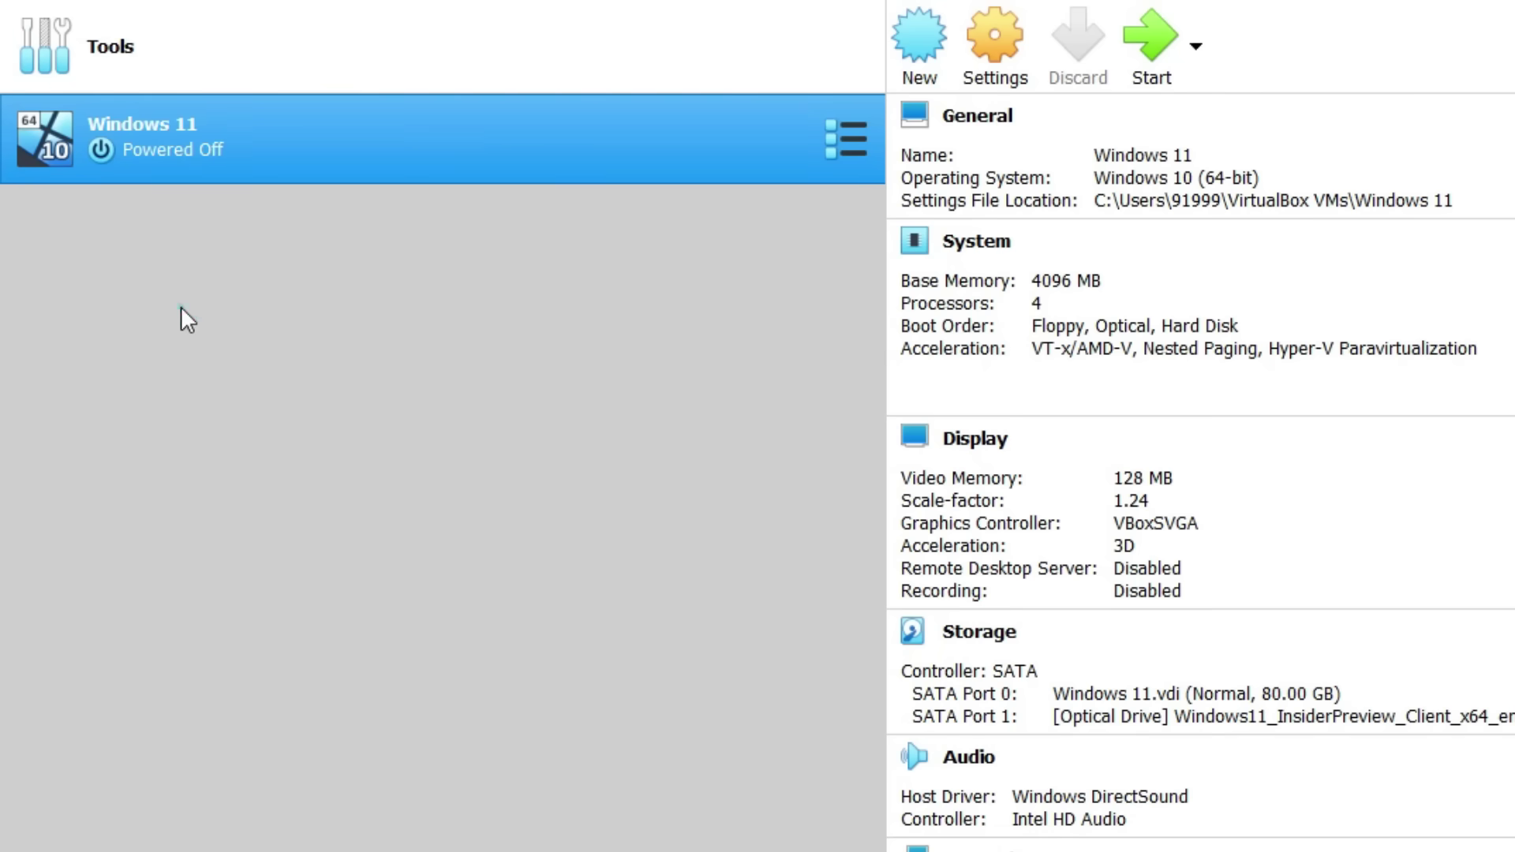
drag(1263, 535, 379, 255)
click(354, 537)
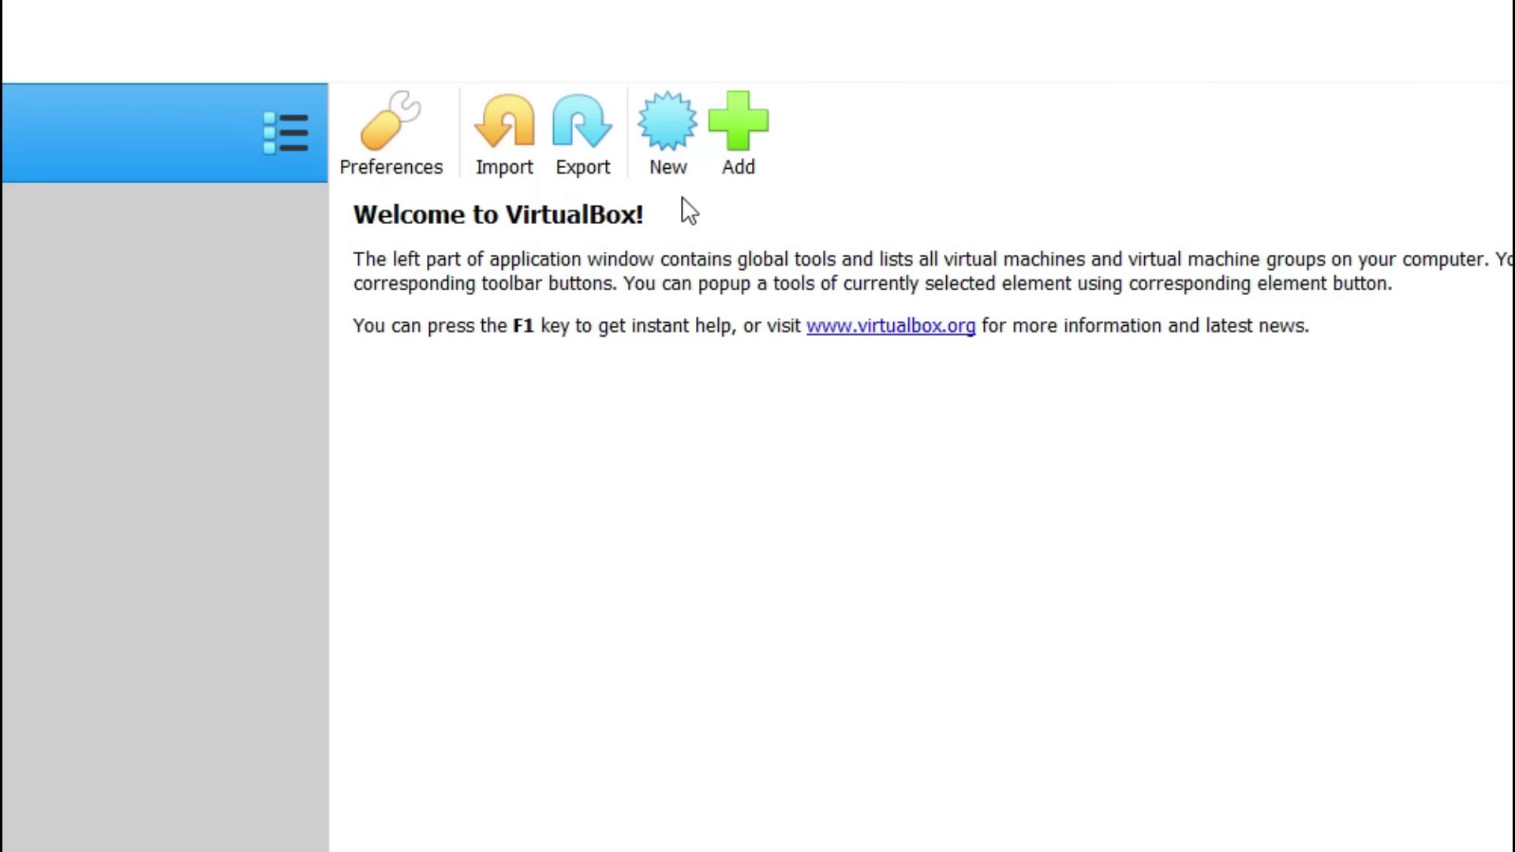
Start a new virtual machine named windows 11 with type Microsoft Windows and version Windows 10 (64-bit).
click(692, 152)
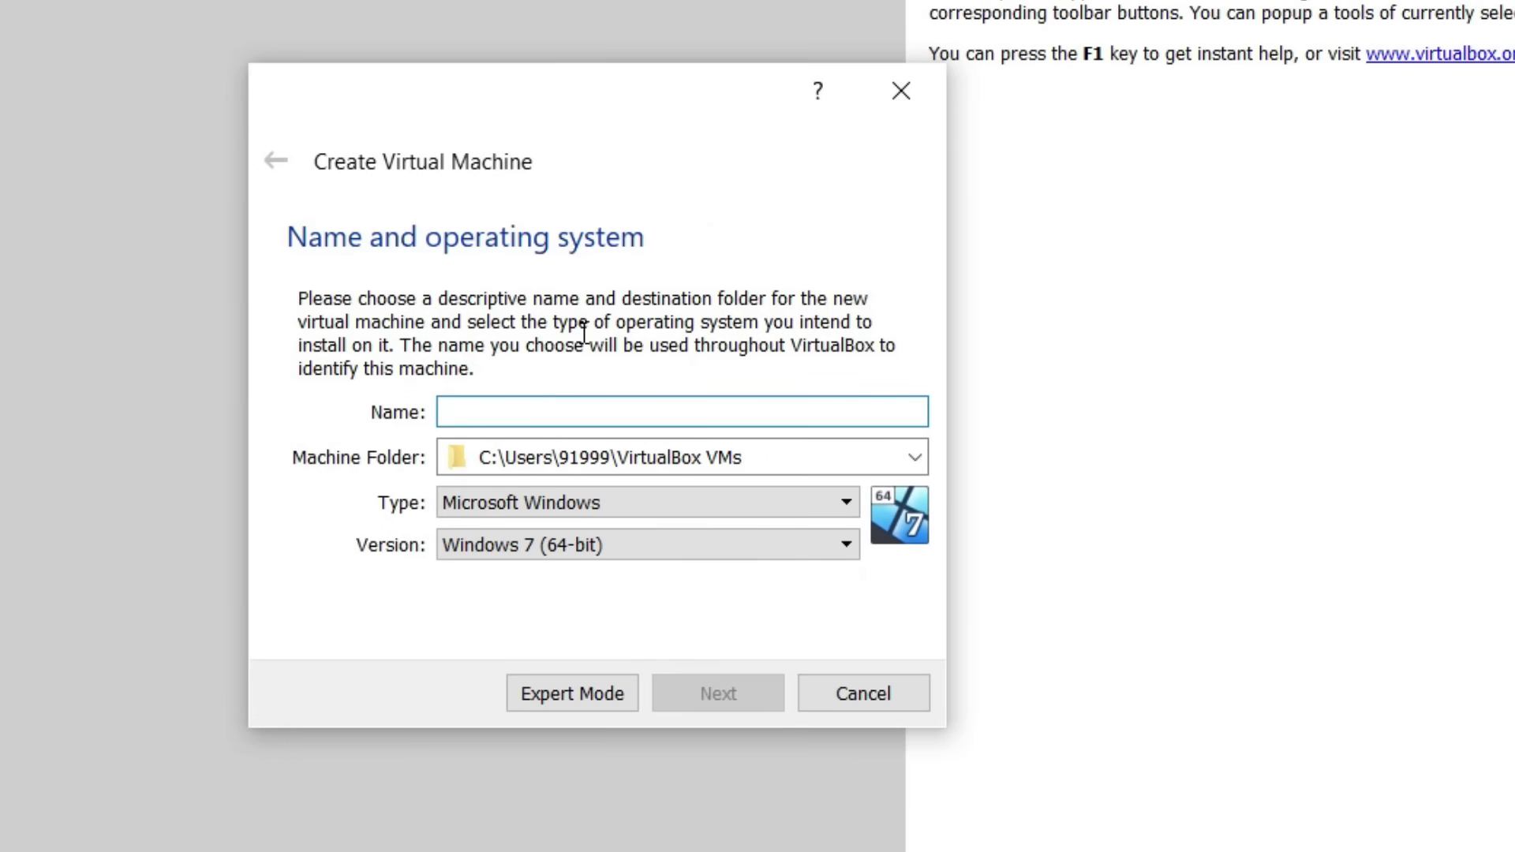
text(windows 11)
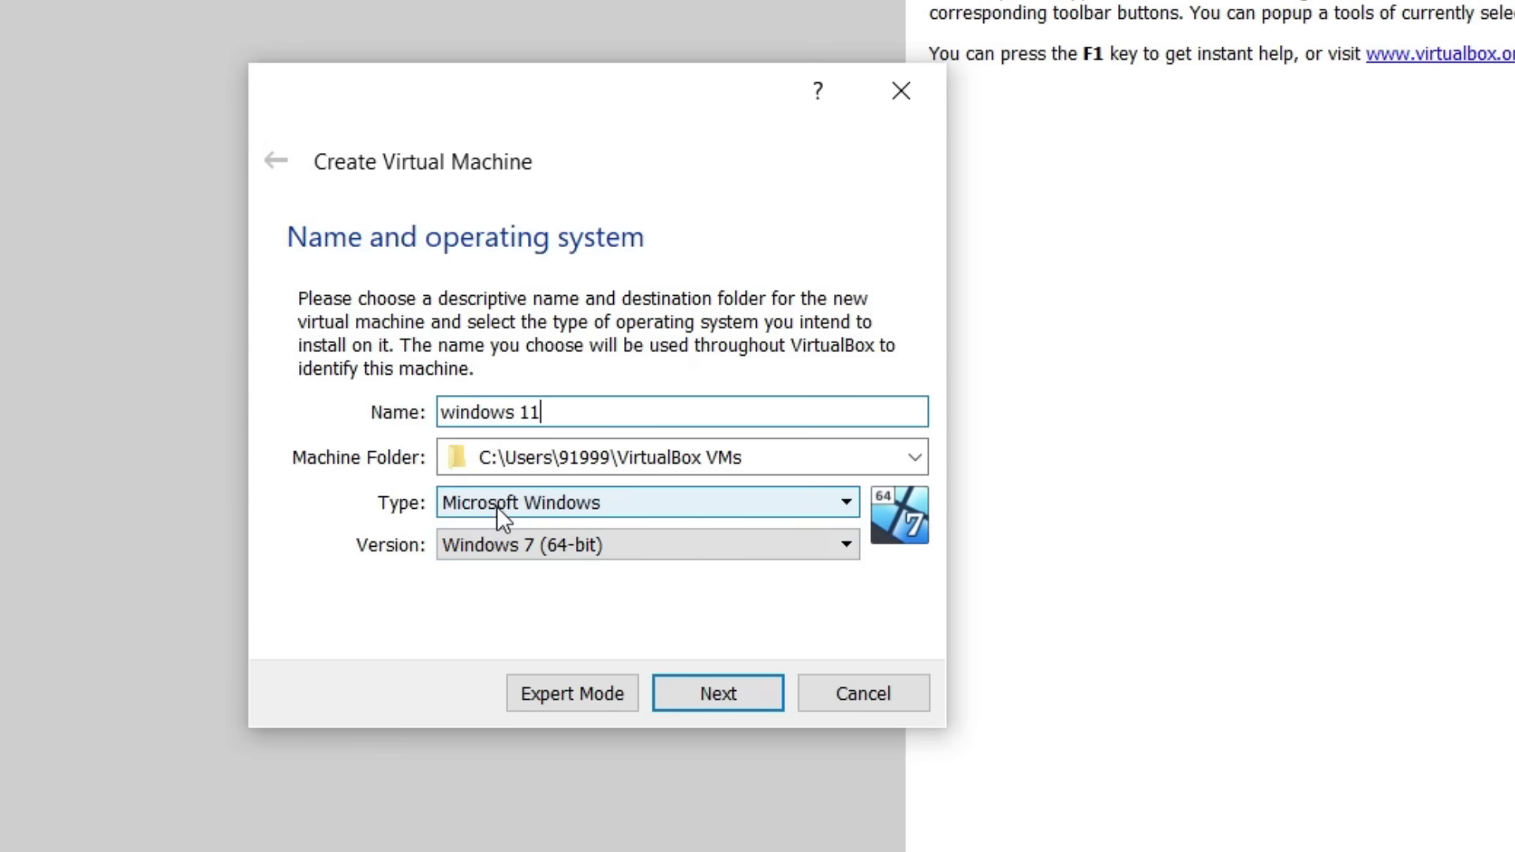
click(649, 511)
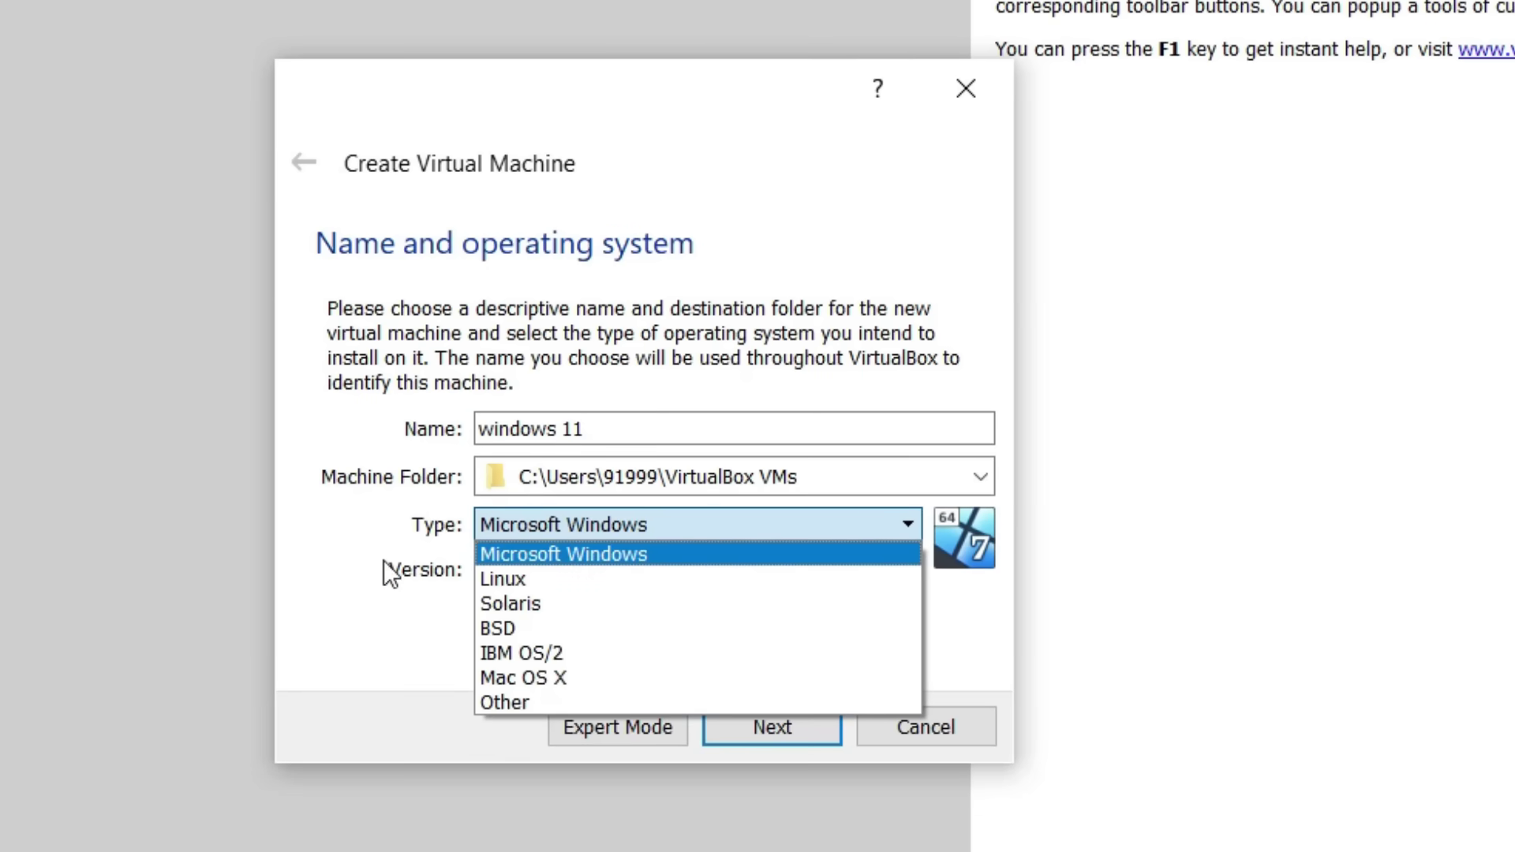
click(588, 556)
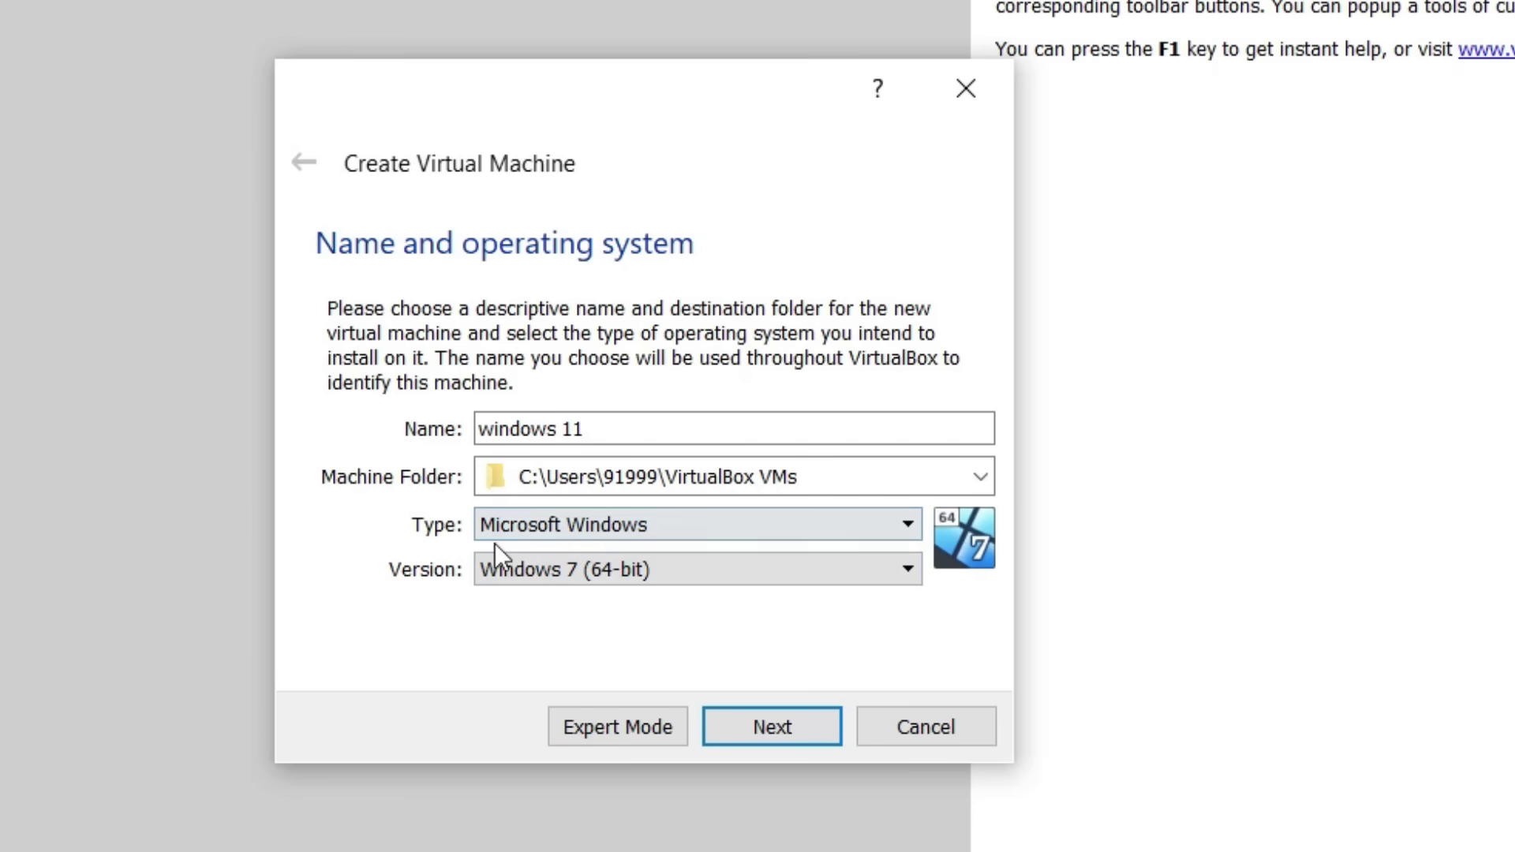
click(548, 573)
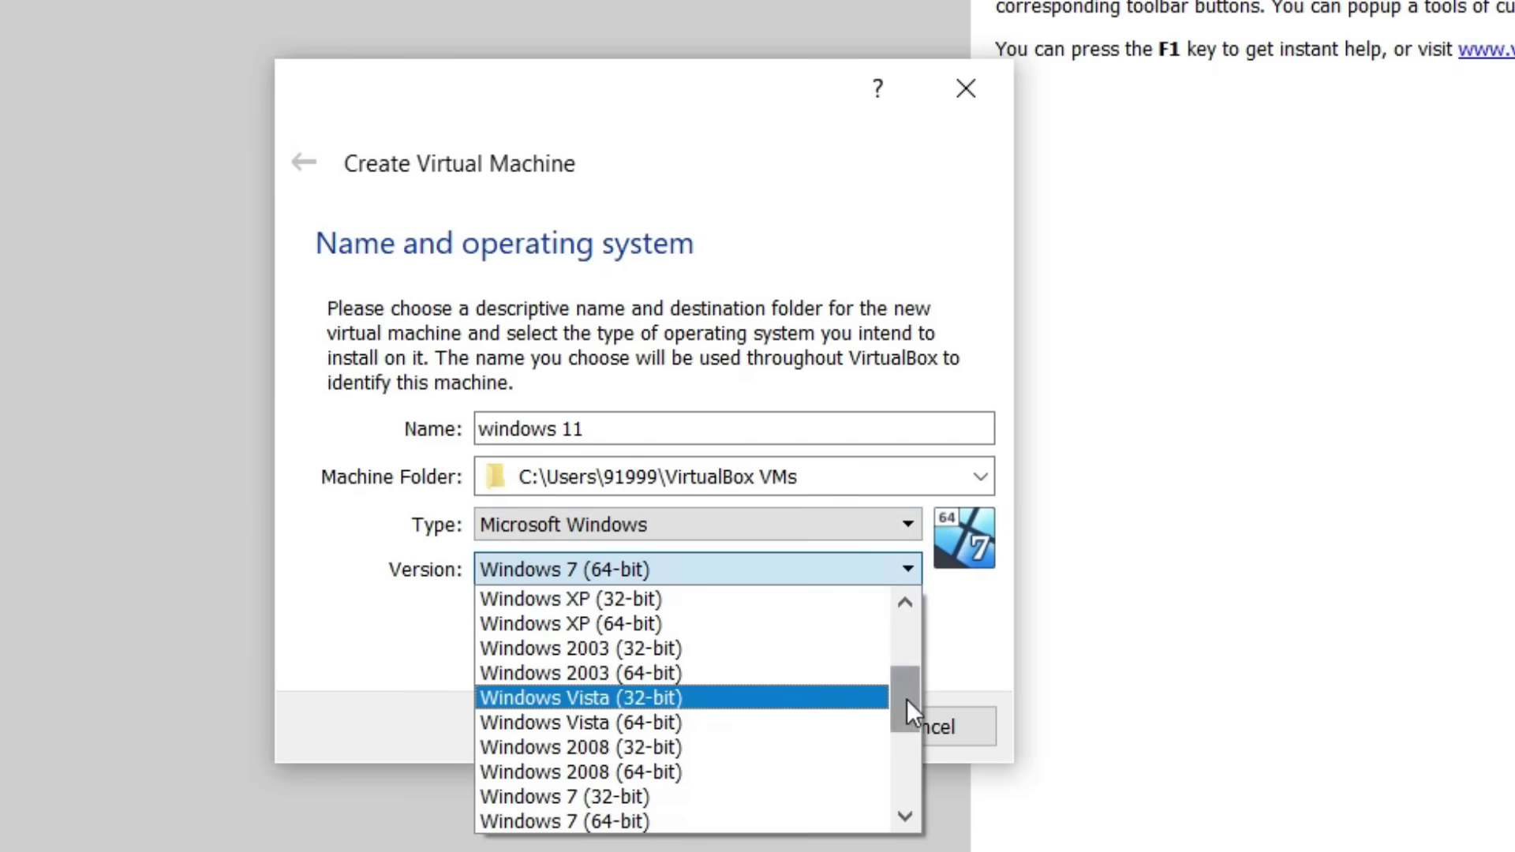
scroll(907, 700, down, 3)
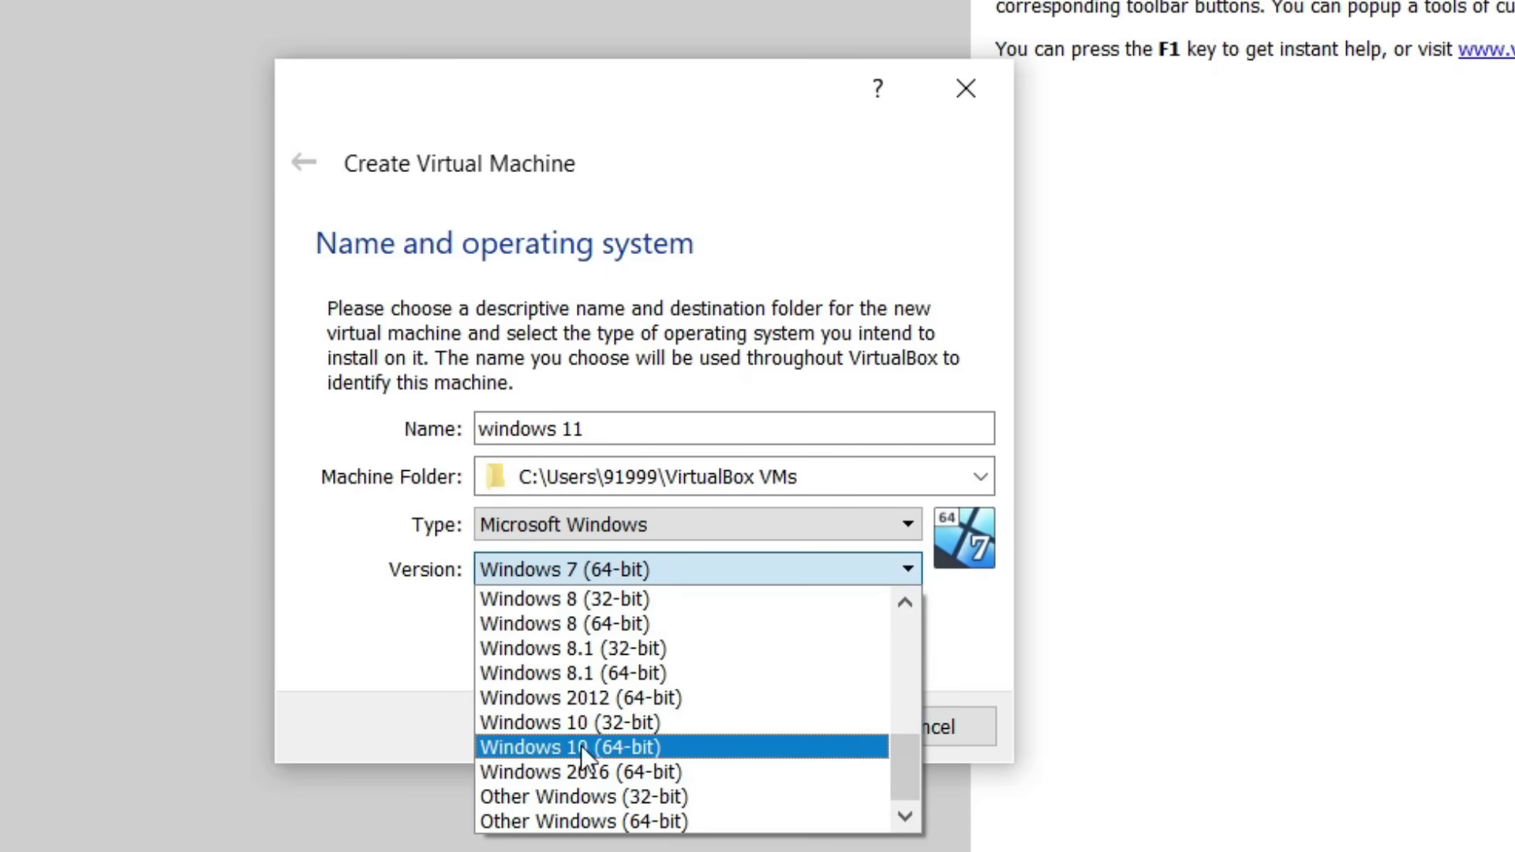
click(713, 749)
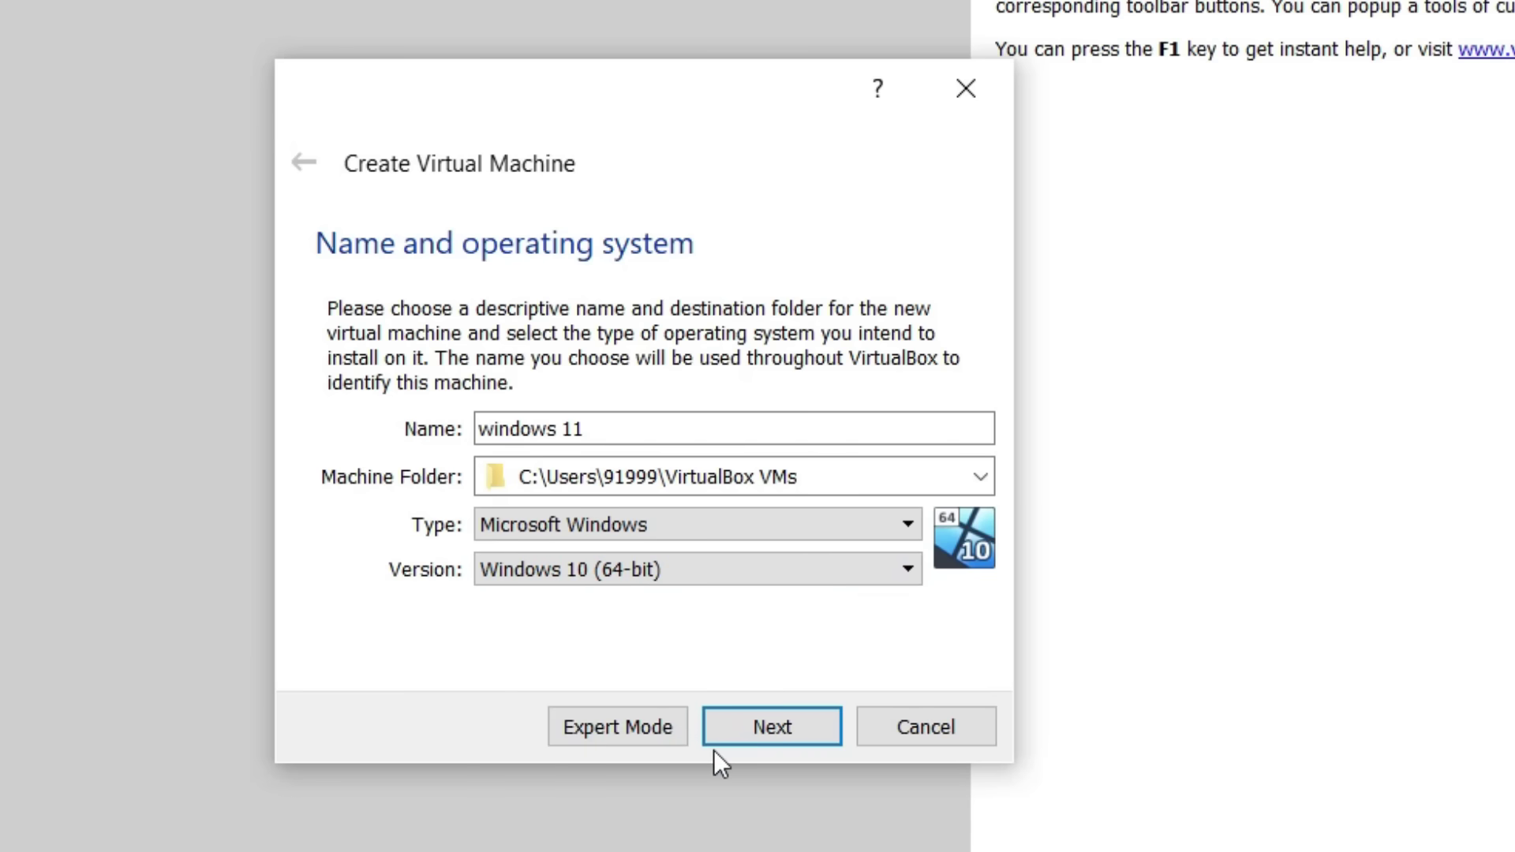
click(720, 736)
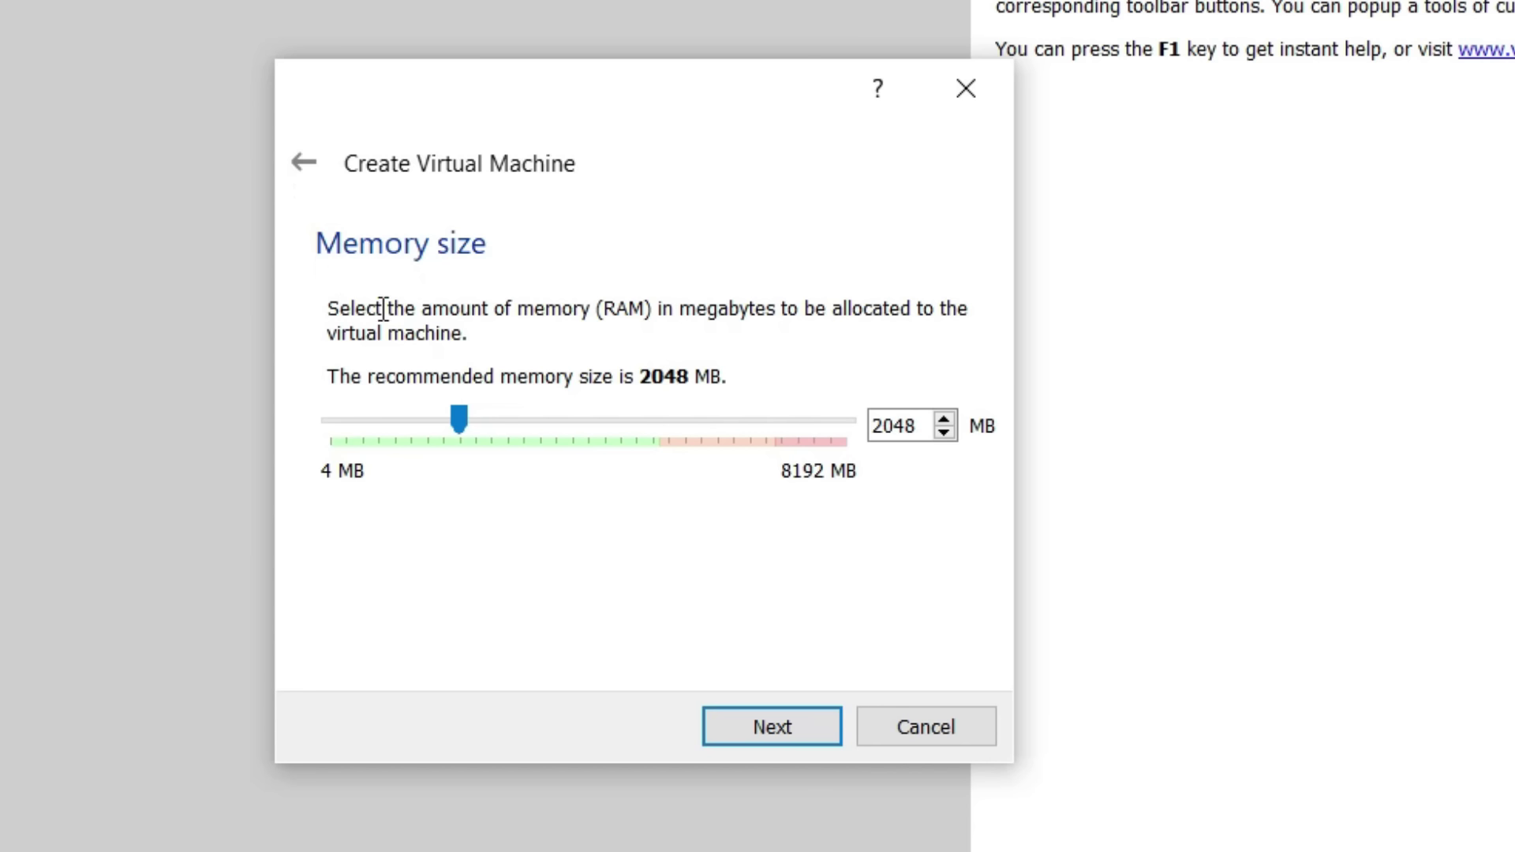
Set the virtual machine's memory to 4096 MB and proceed with creating a virtual hard disk now.
drag(461, 420, 590, 420)
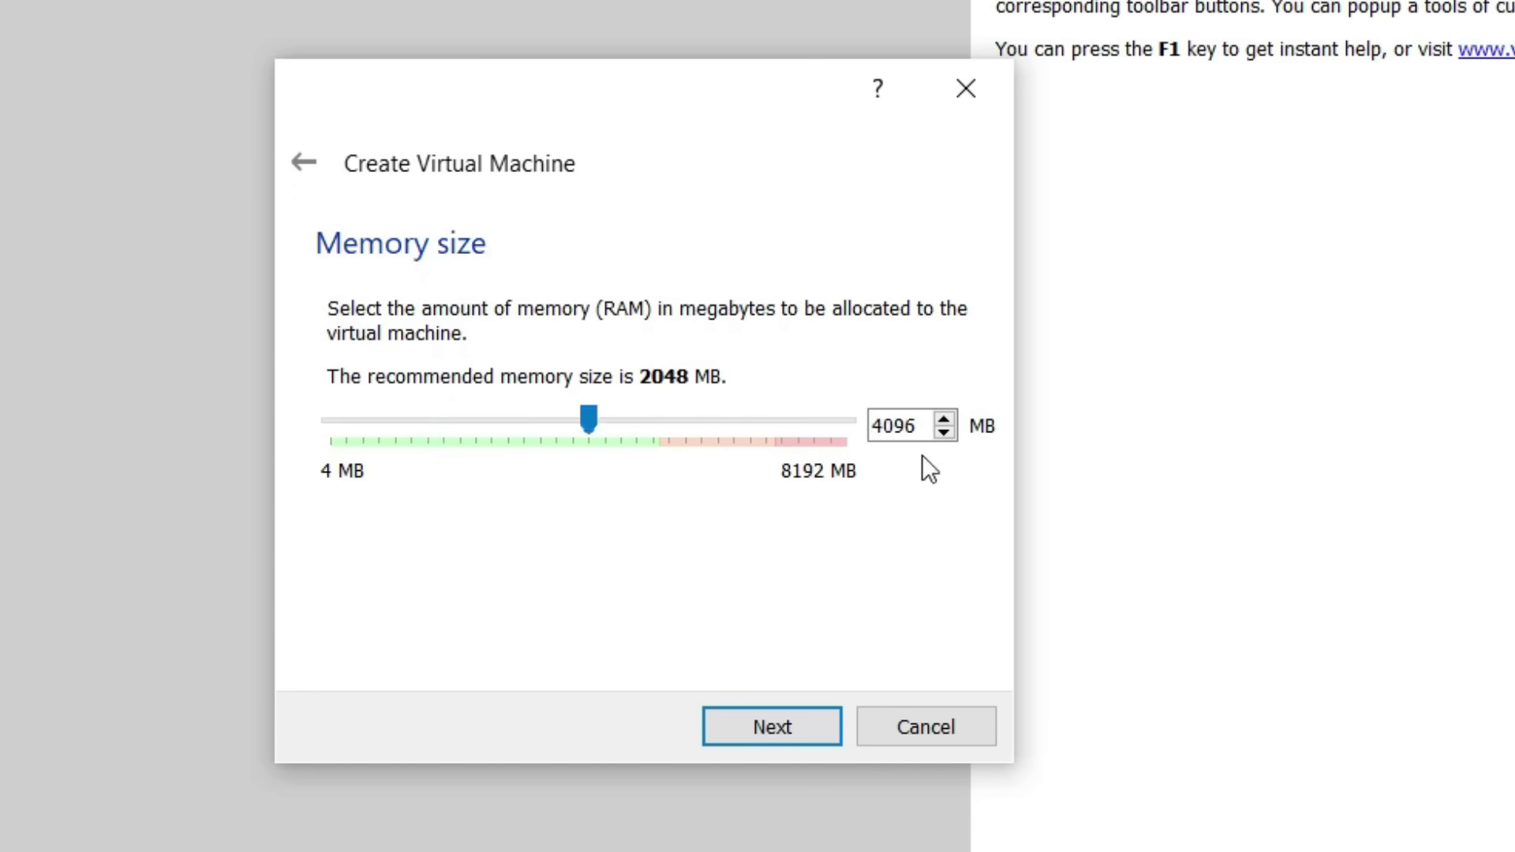
click(789, 728)
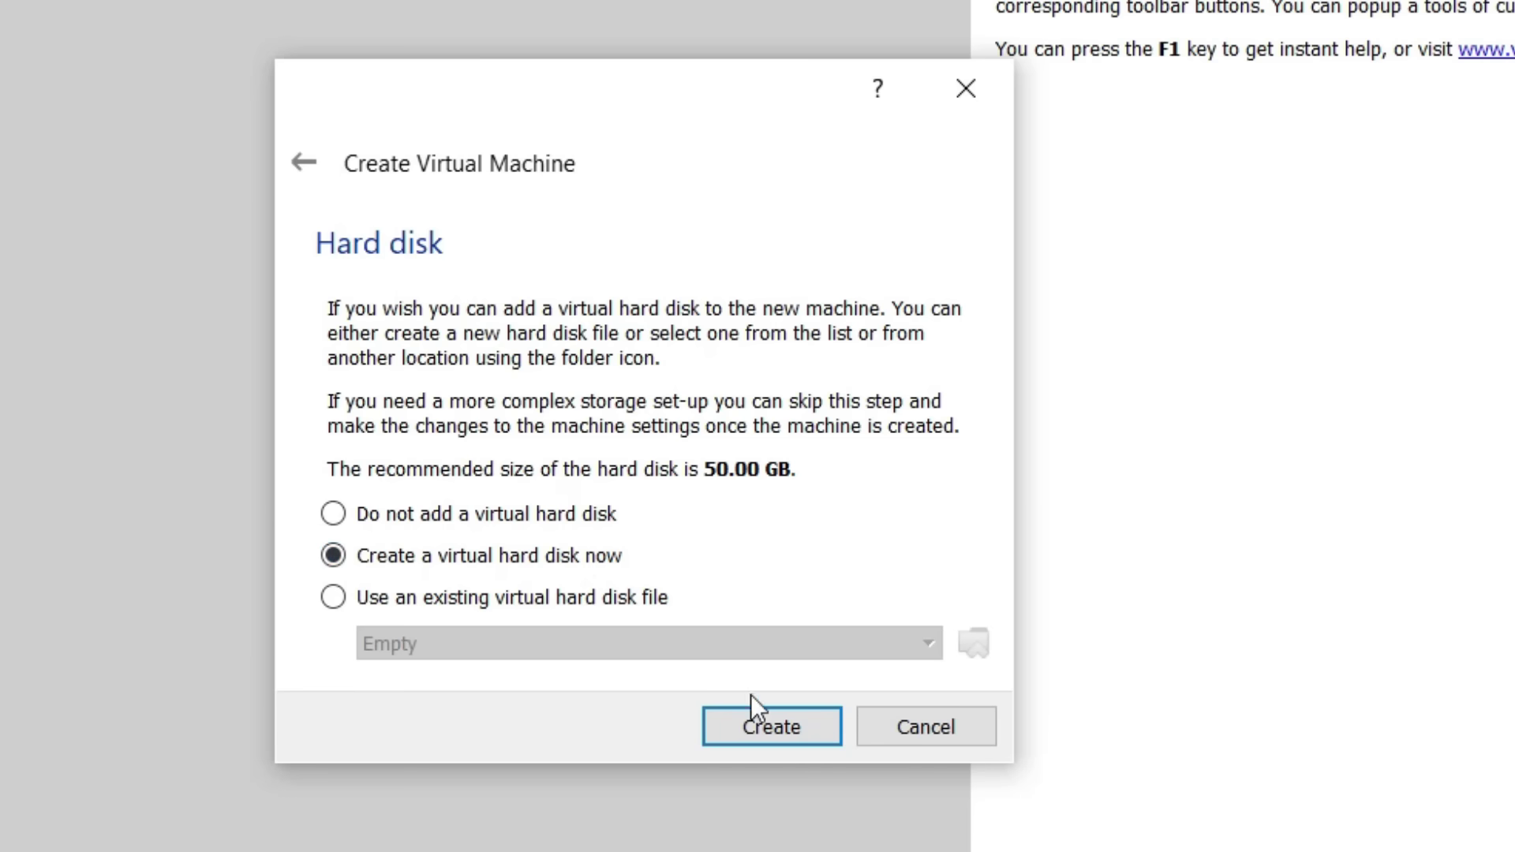
click(775, 730)
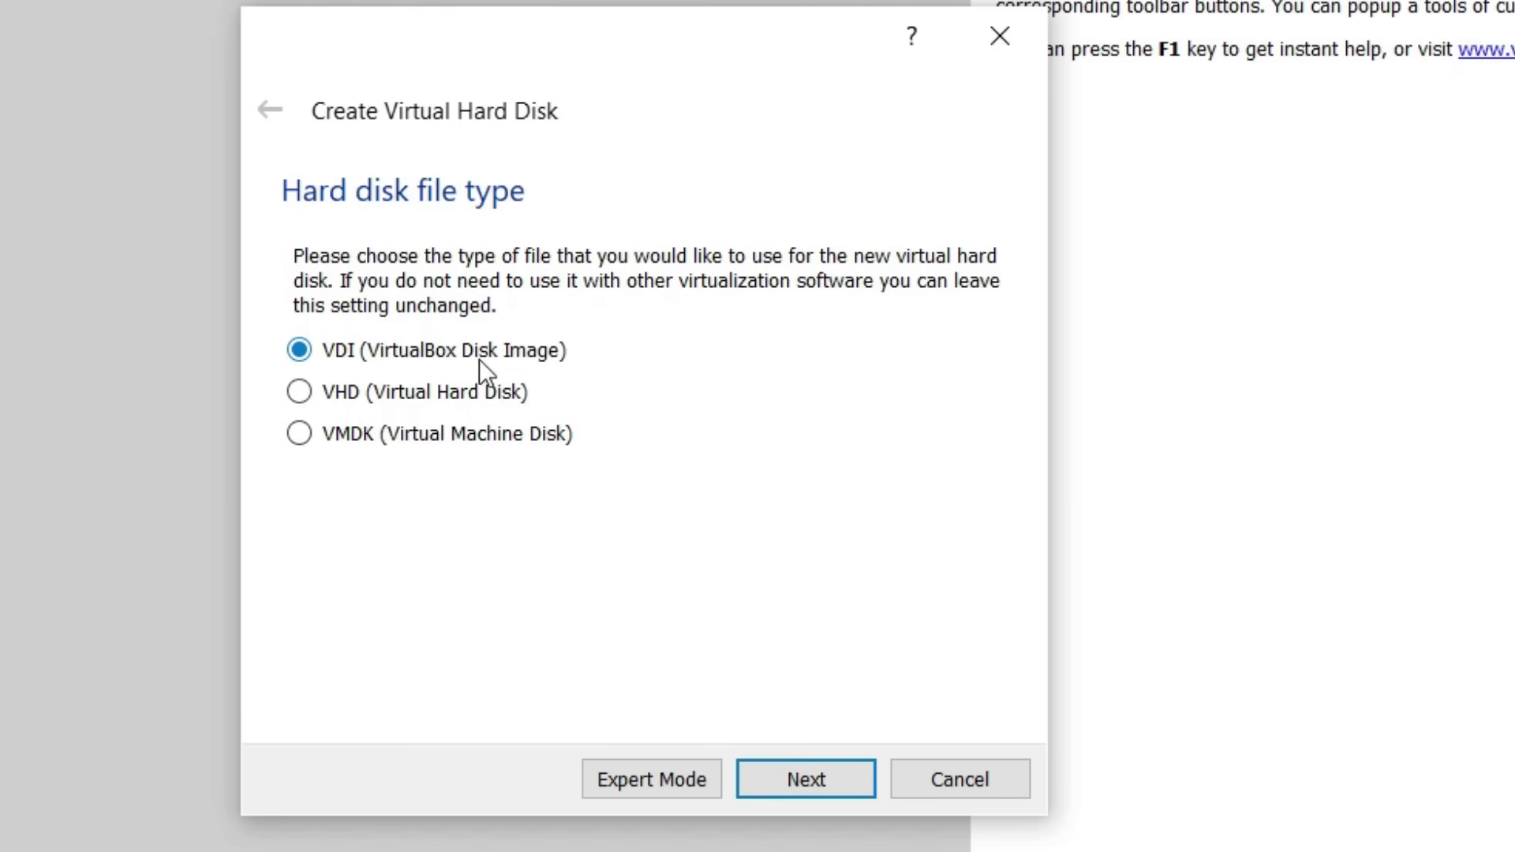
Configure the new virtual hard disk as VDI (VirtualBox Disk Image) with dynamically allocated storage.
click(800, 774)
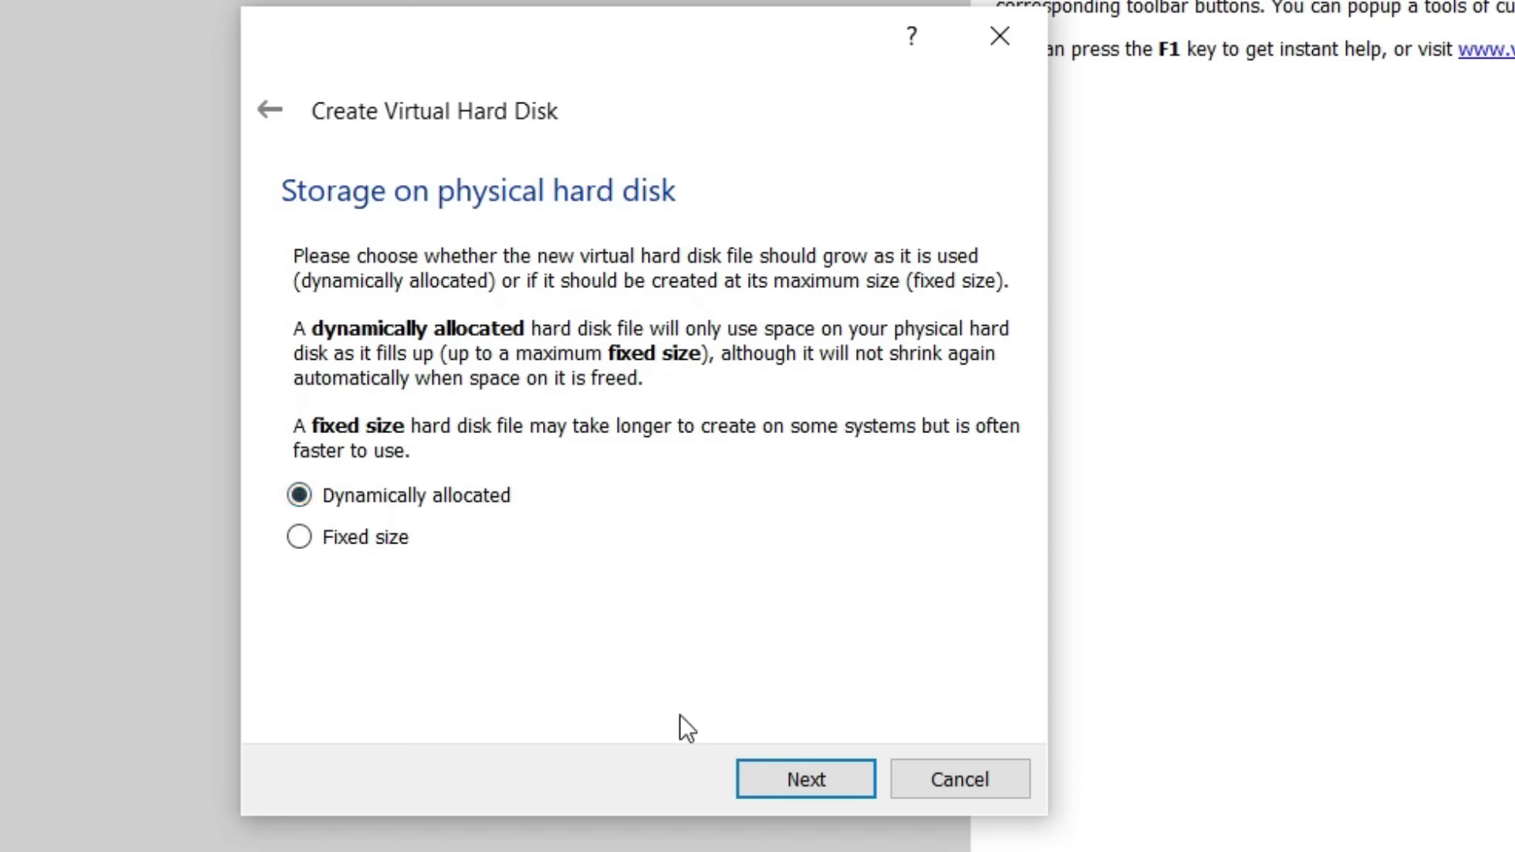
click(301, 538)
click(299, 496)
click(792, 783)
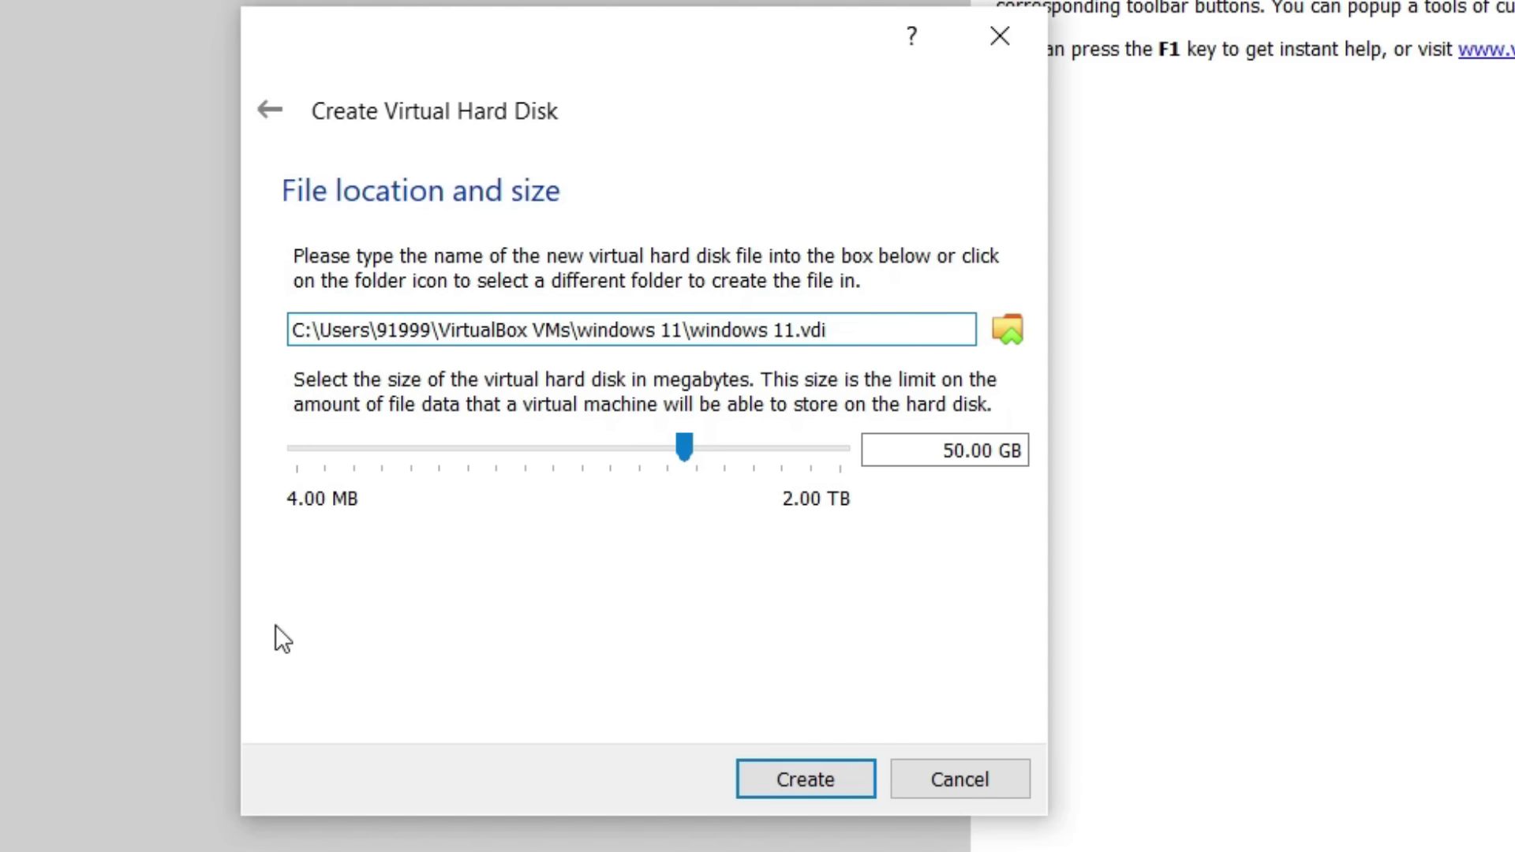
Set the virtual hard disk size to 80 GB and create the disk.
double_click(958, 451)
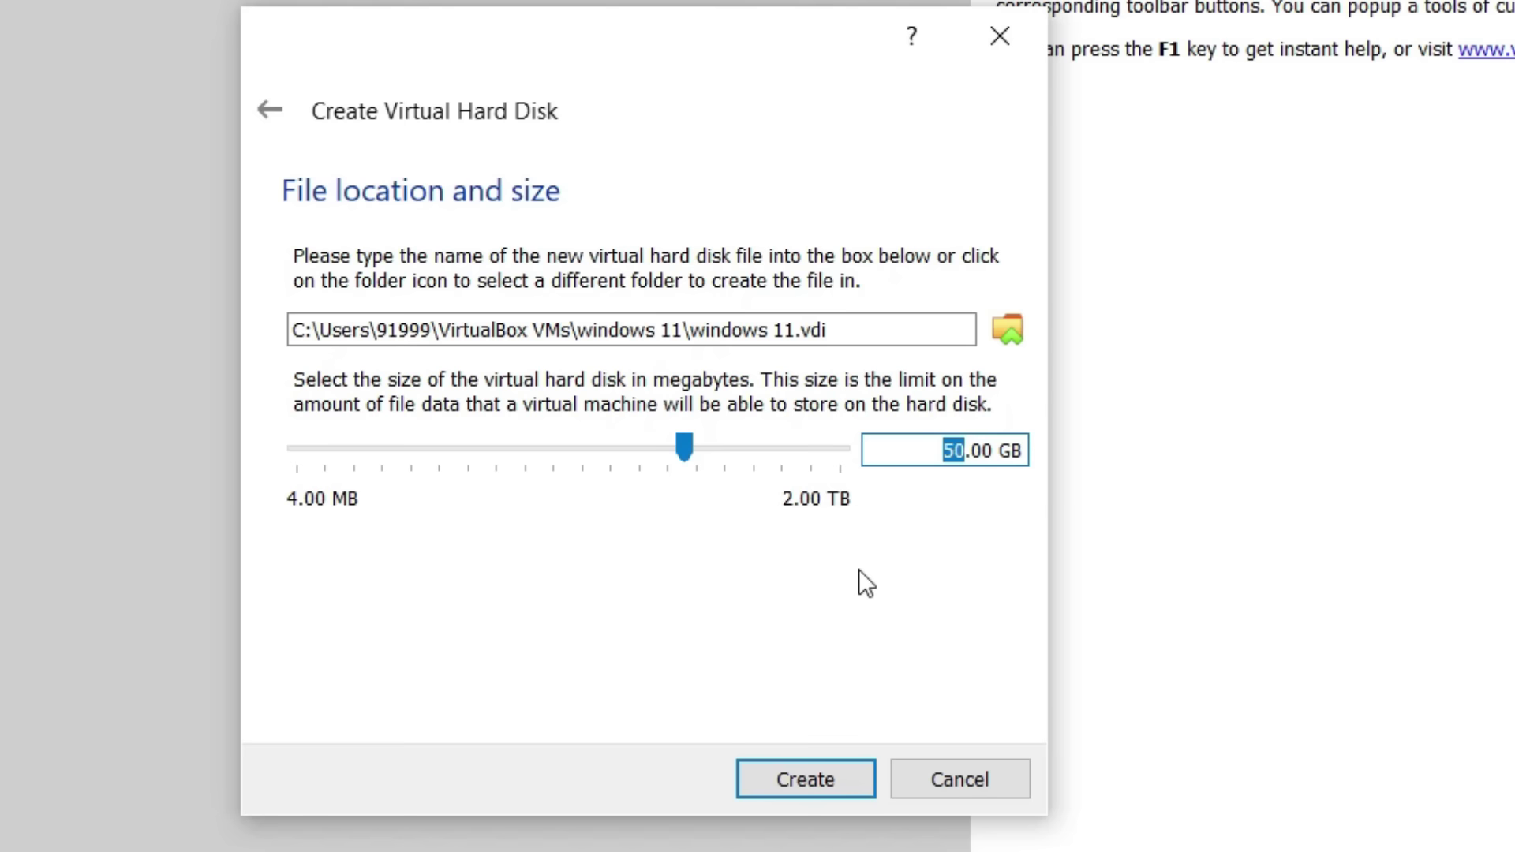
text(80)
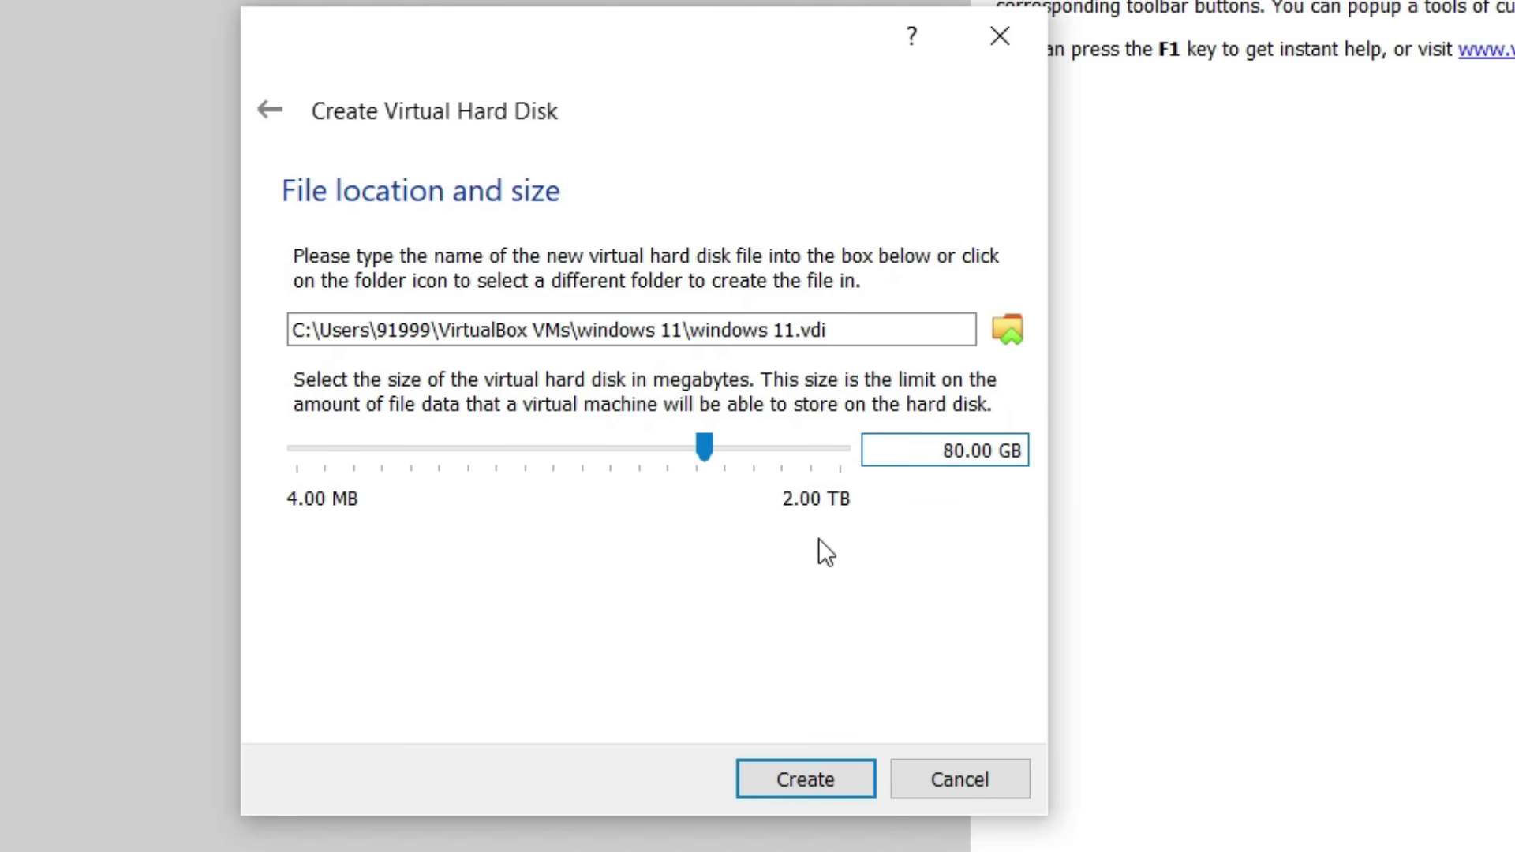
click(805, 779)
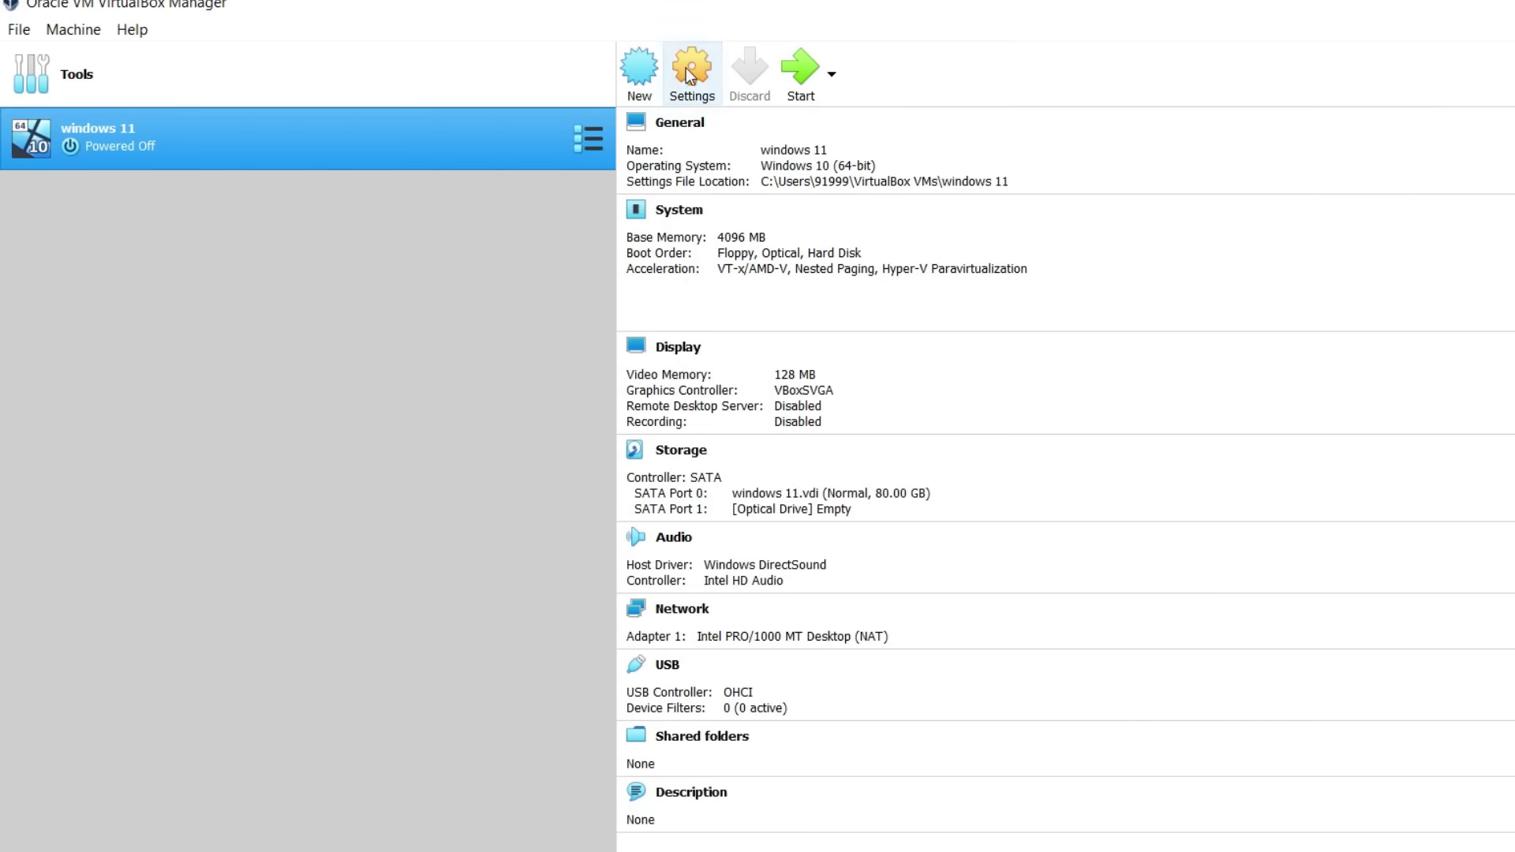
Attach Windows11_InsiderPreview_Client_x64_en-us_22454.iso from Downloads to the windows 11 machine's empty optical drive and save the settings.
click(692, 70)
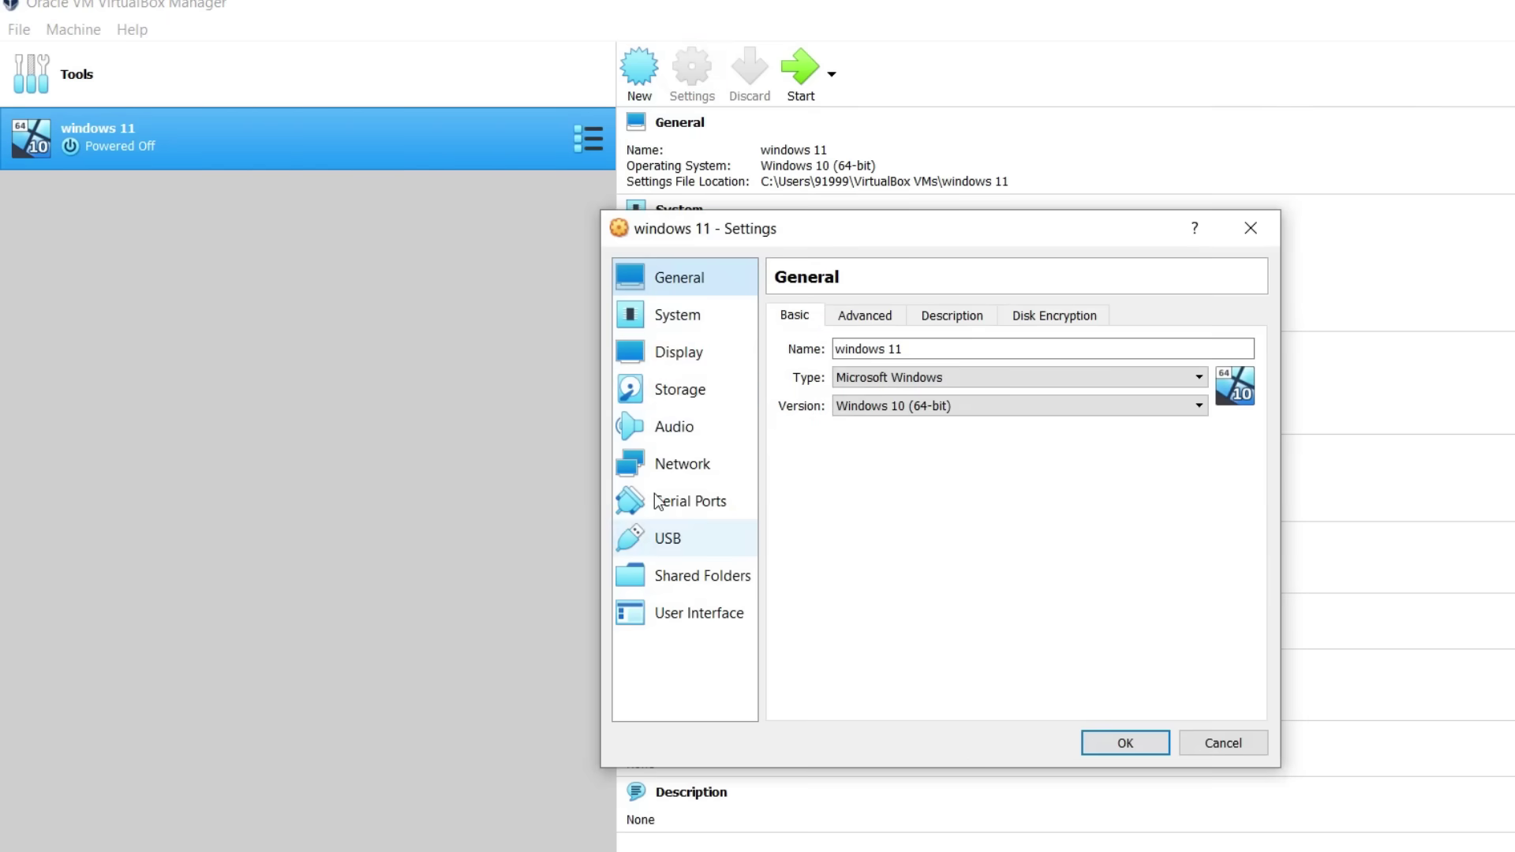
click(709, 391)
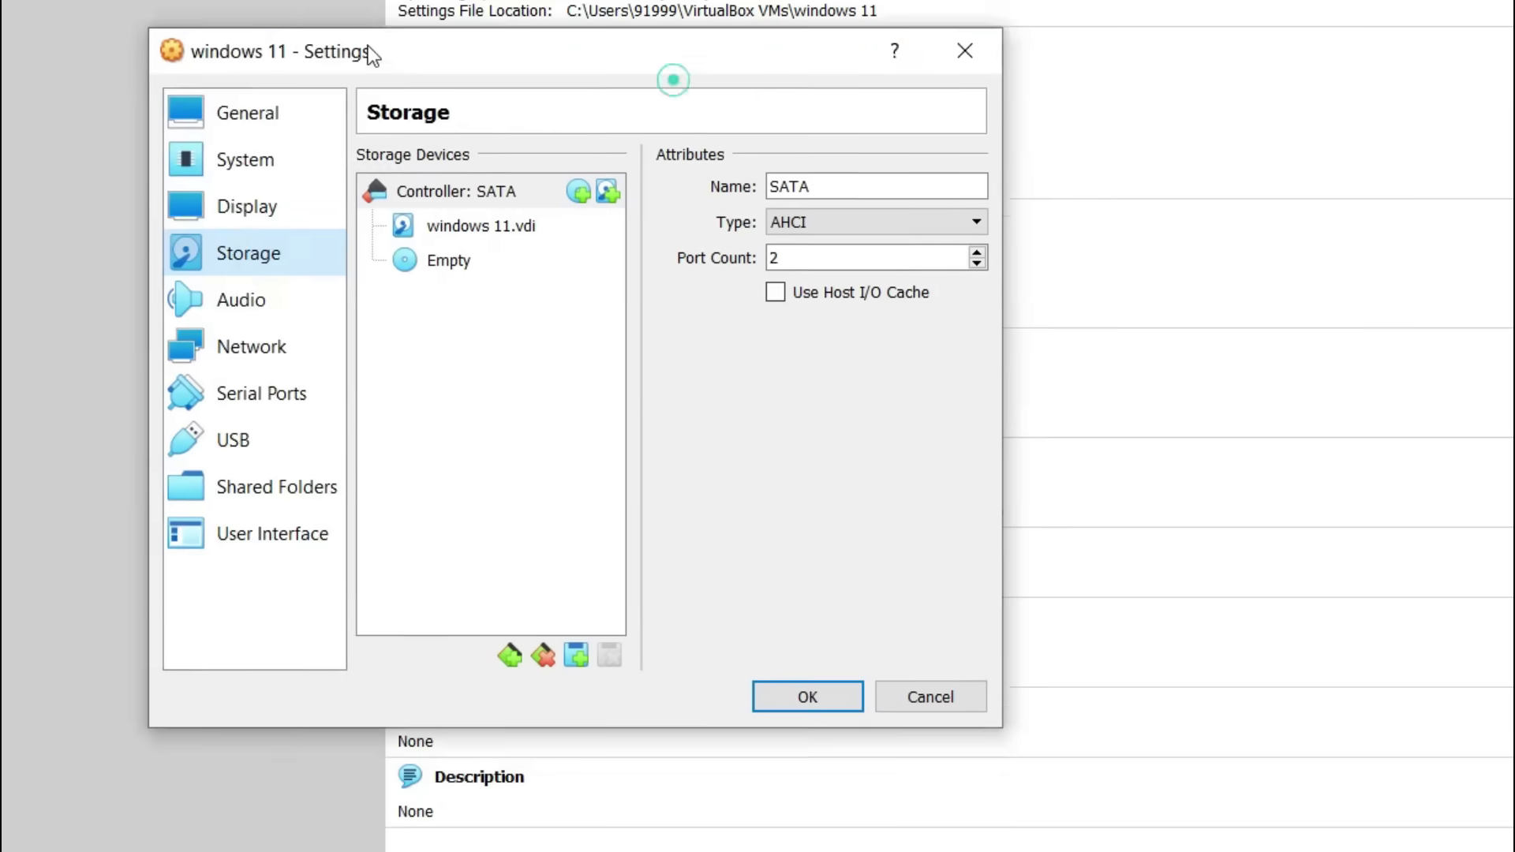
drag(368, 46, 47, 125)
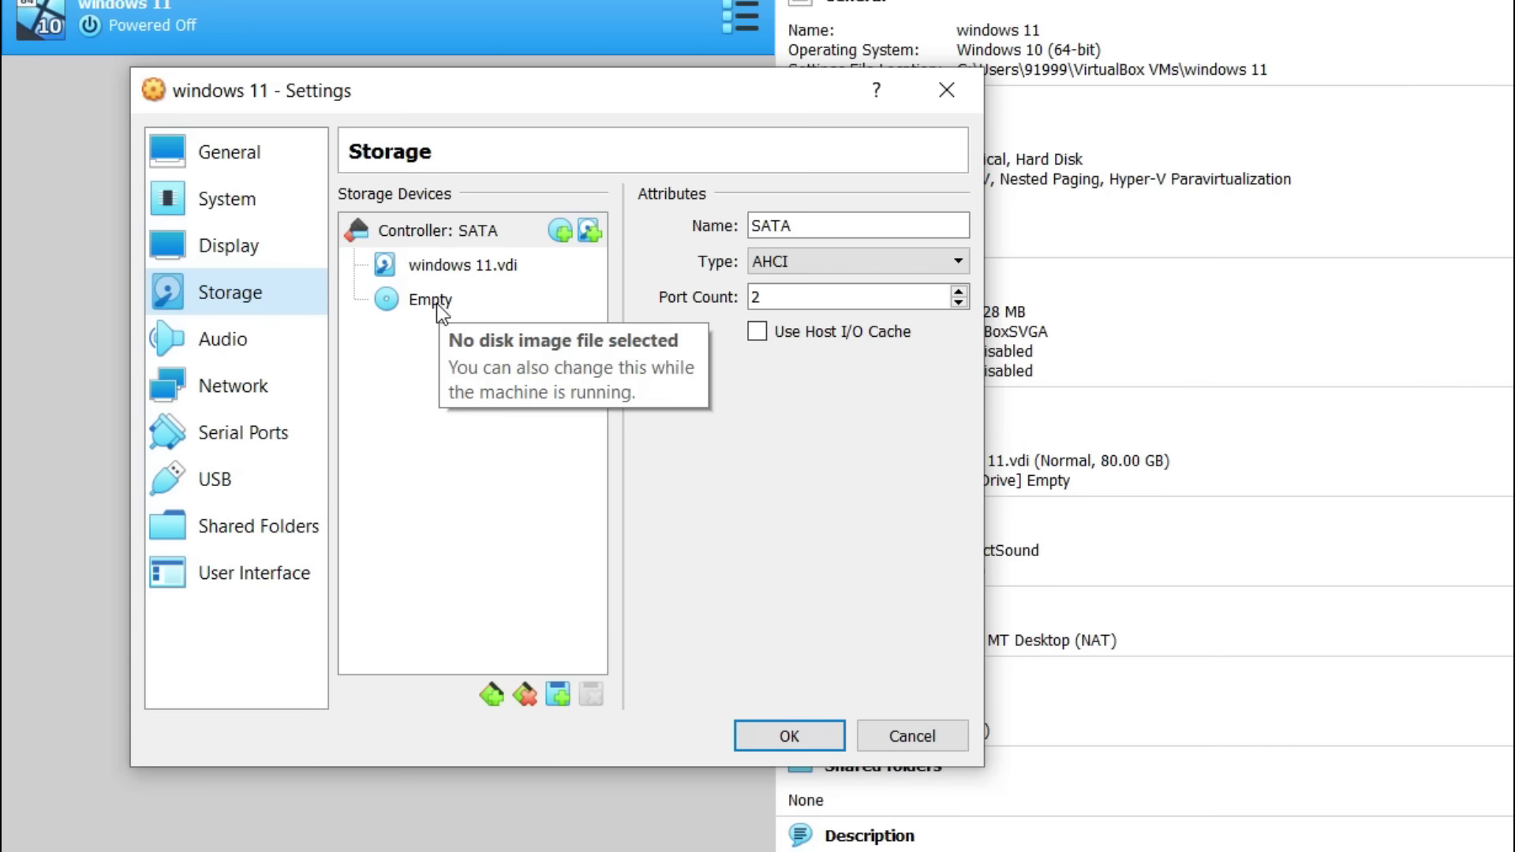
click(395, 303)
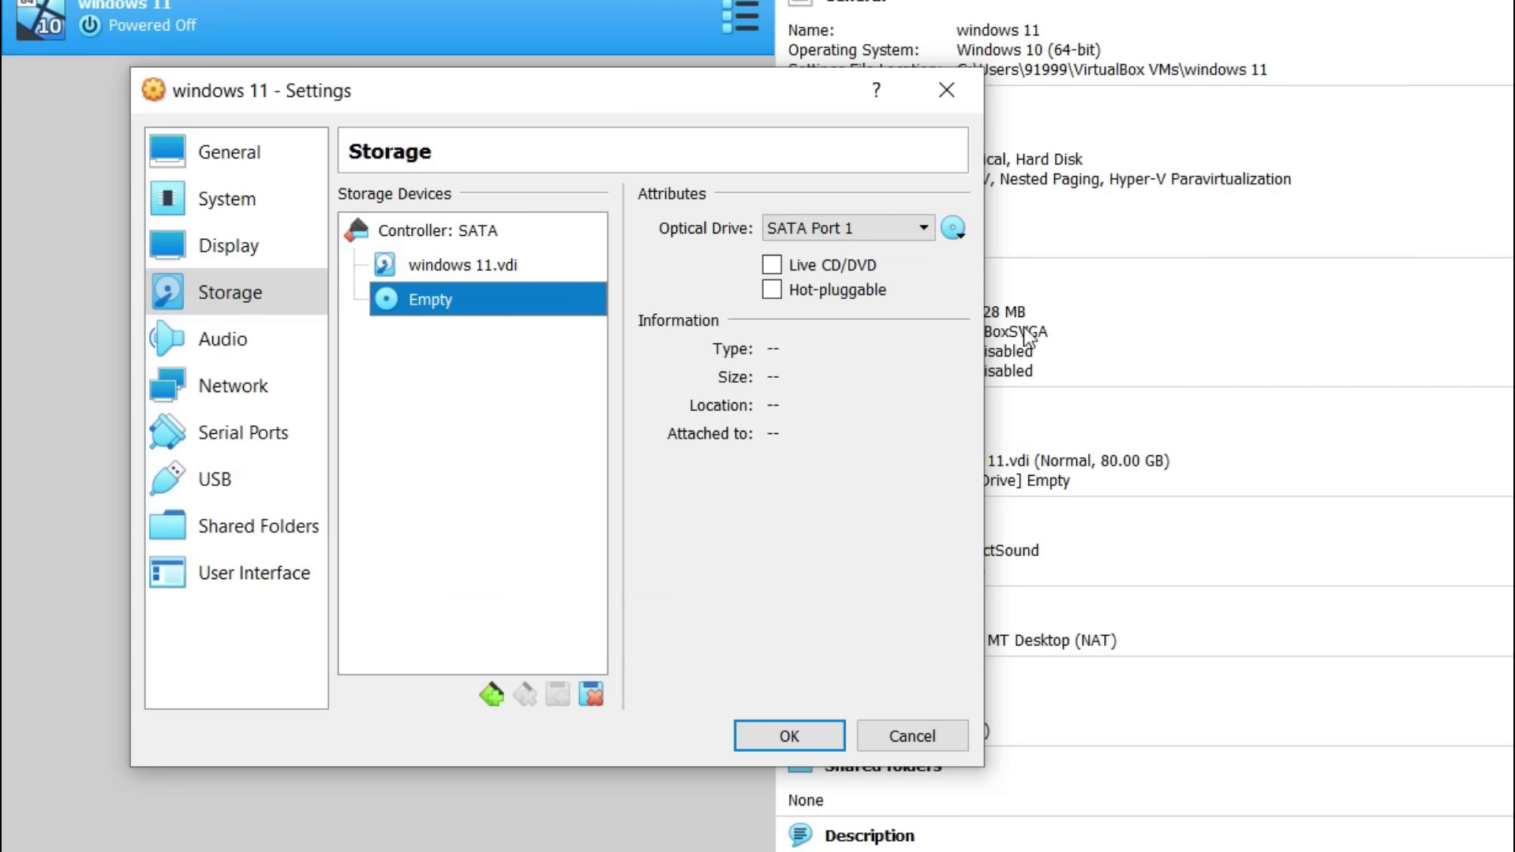
click(959, 232)
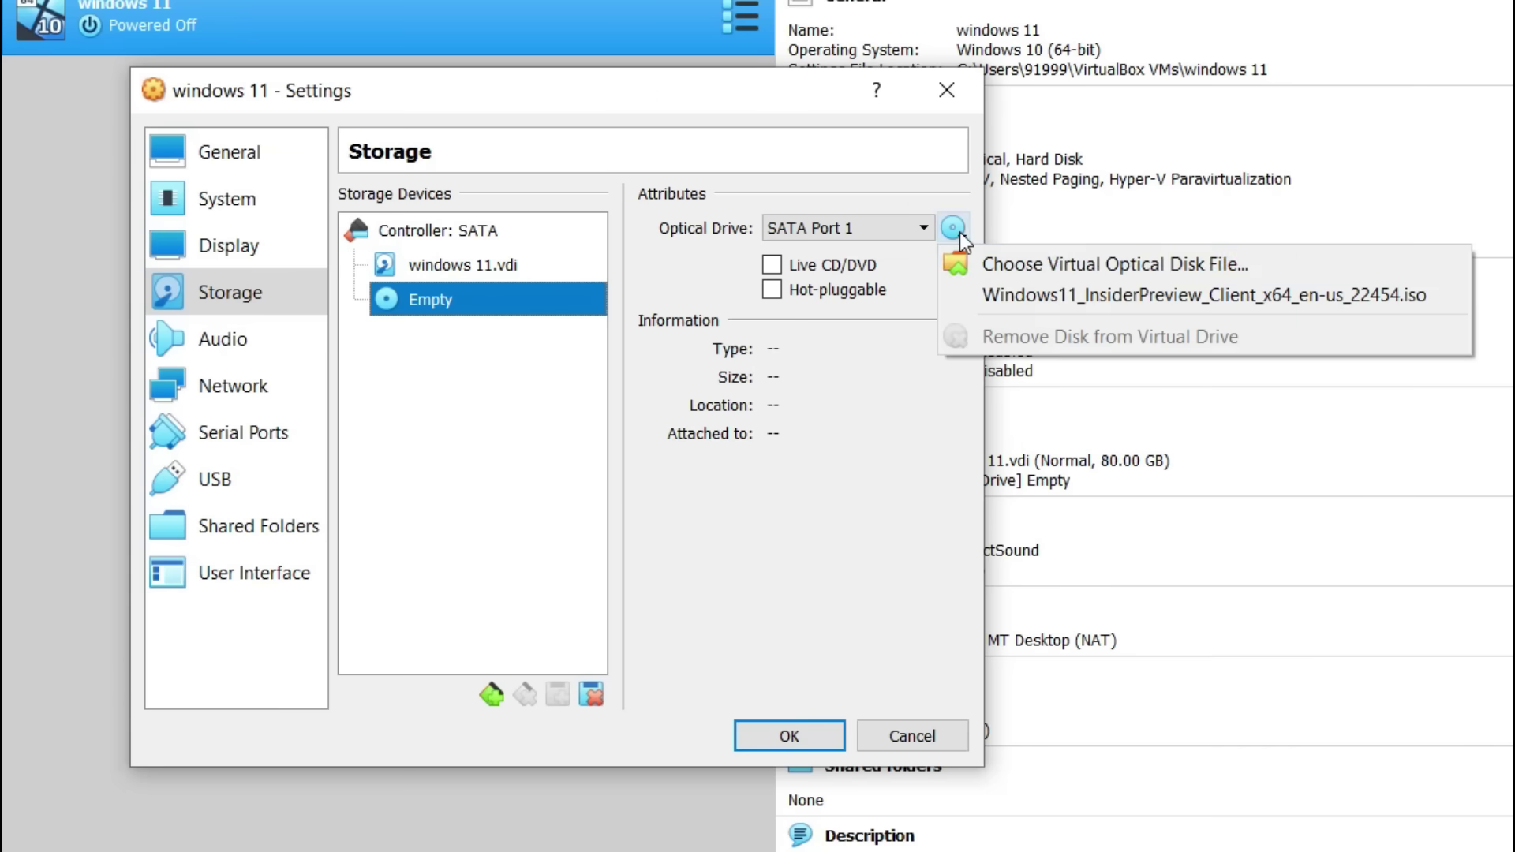
click(1091, 268)
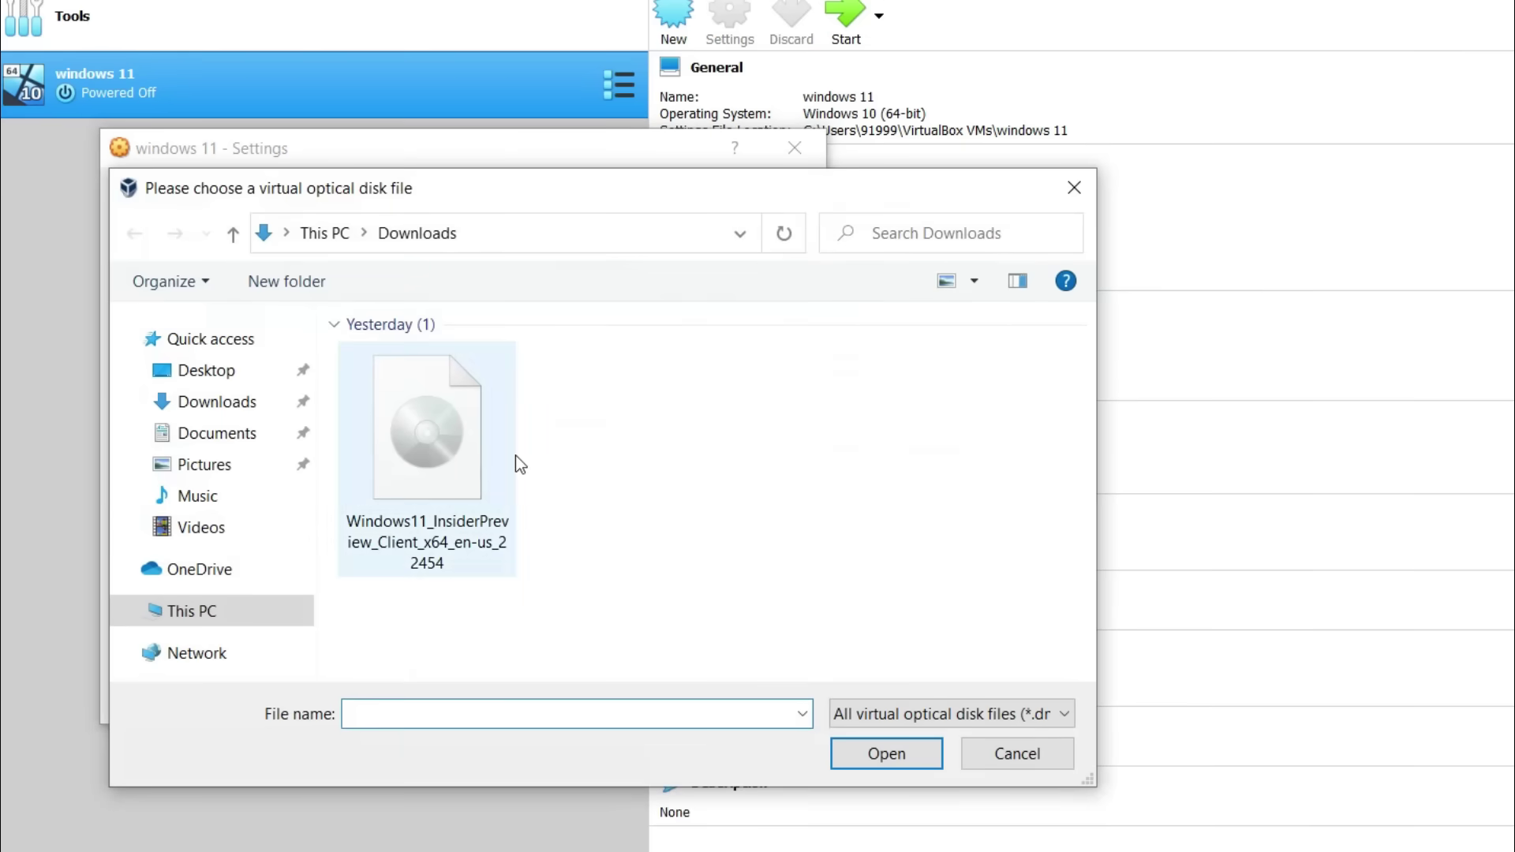
click(455, 431)
click(887, 754)
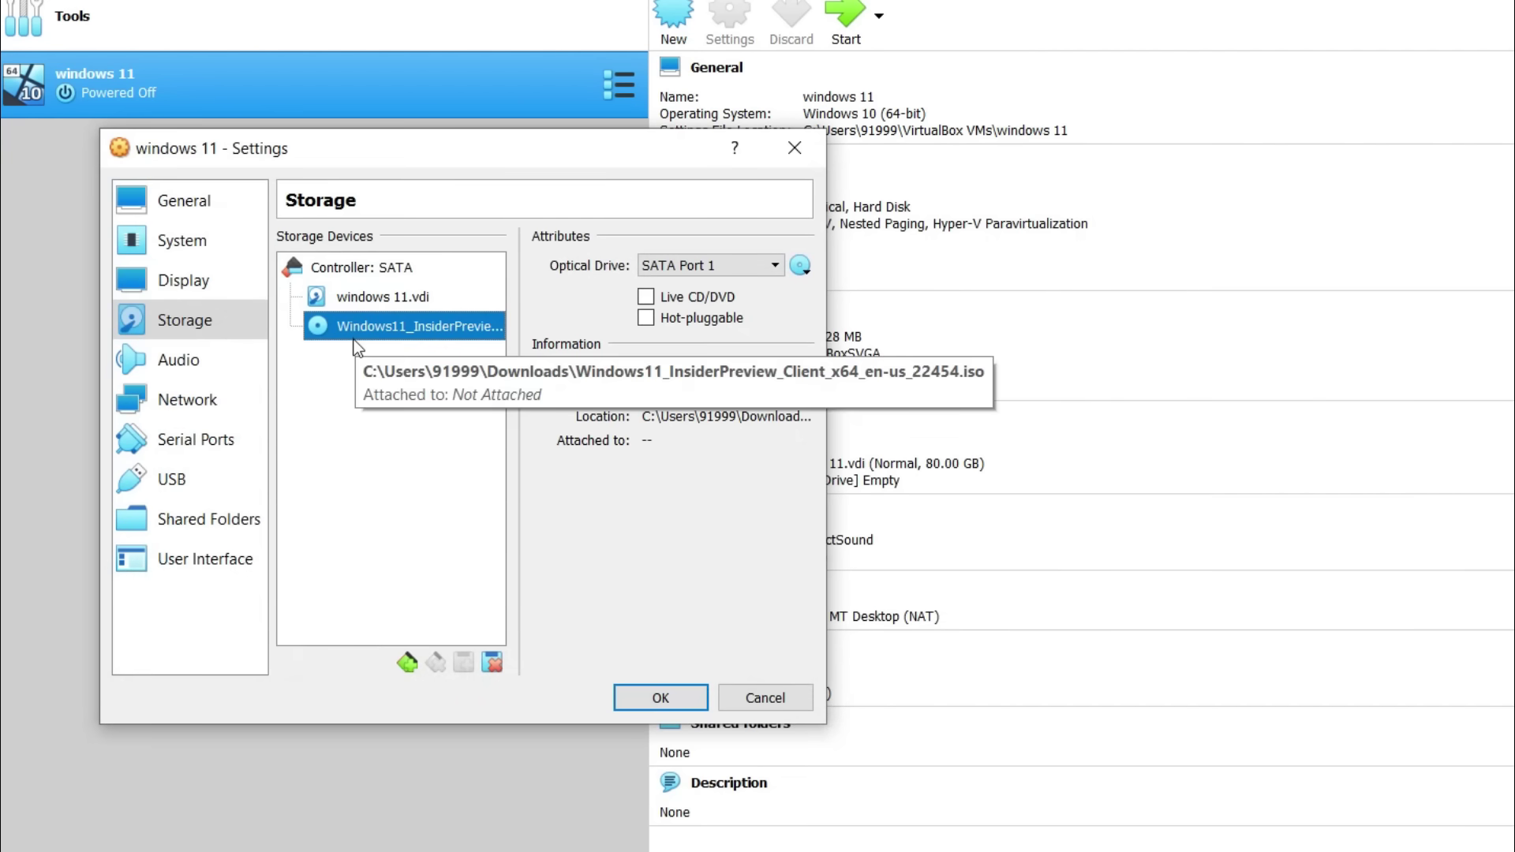
click(680, 695)
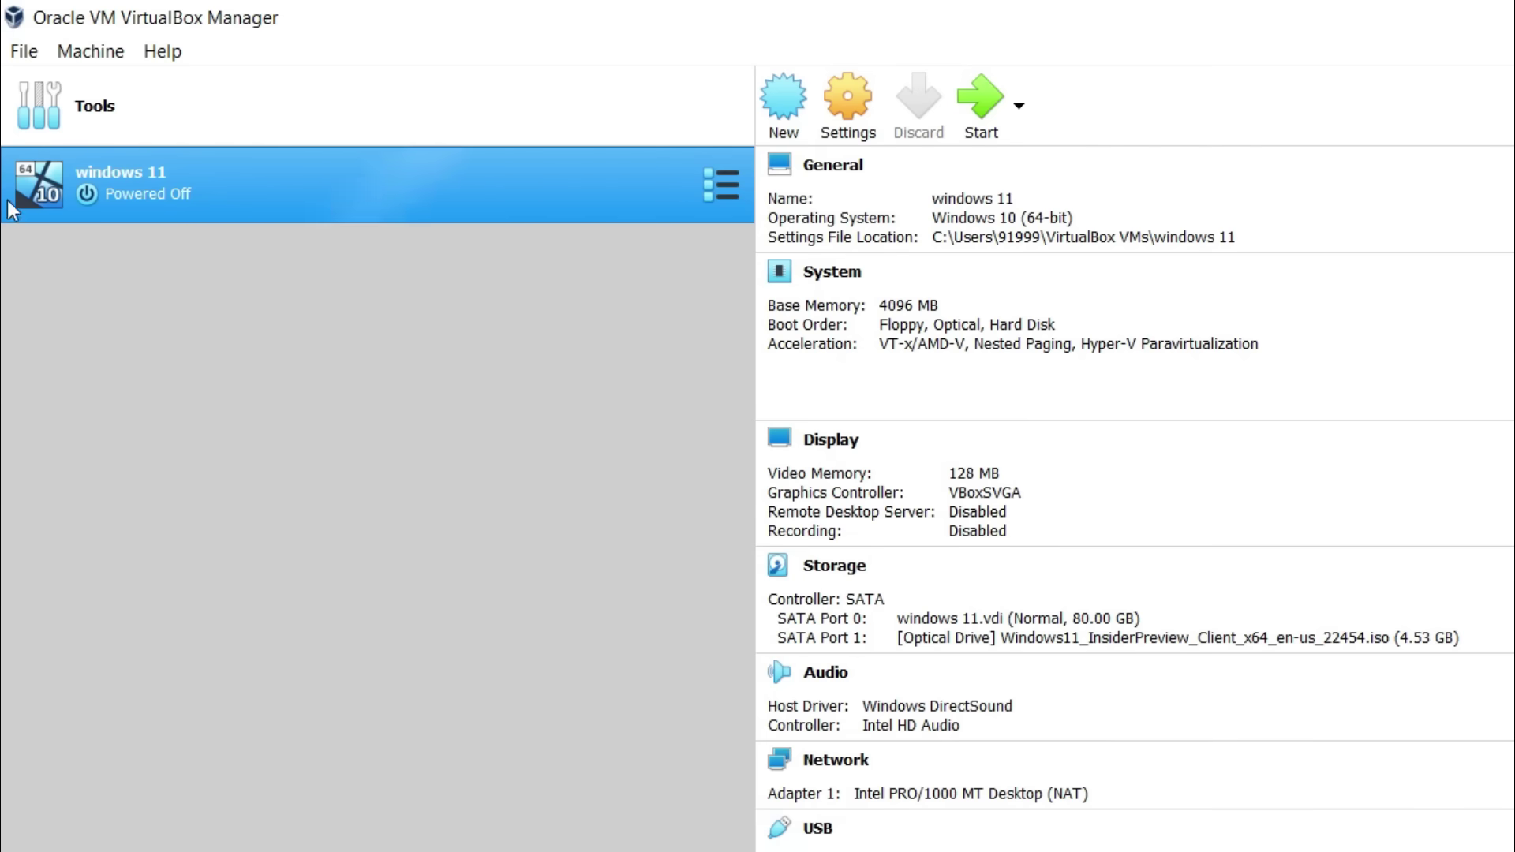
Start the windows 11 virtual machine and reposition its window over the manager.
right_click(79, 183)
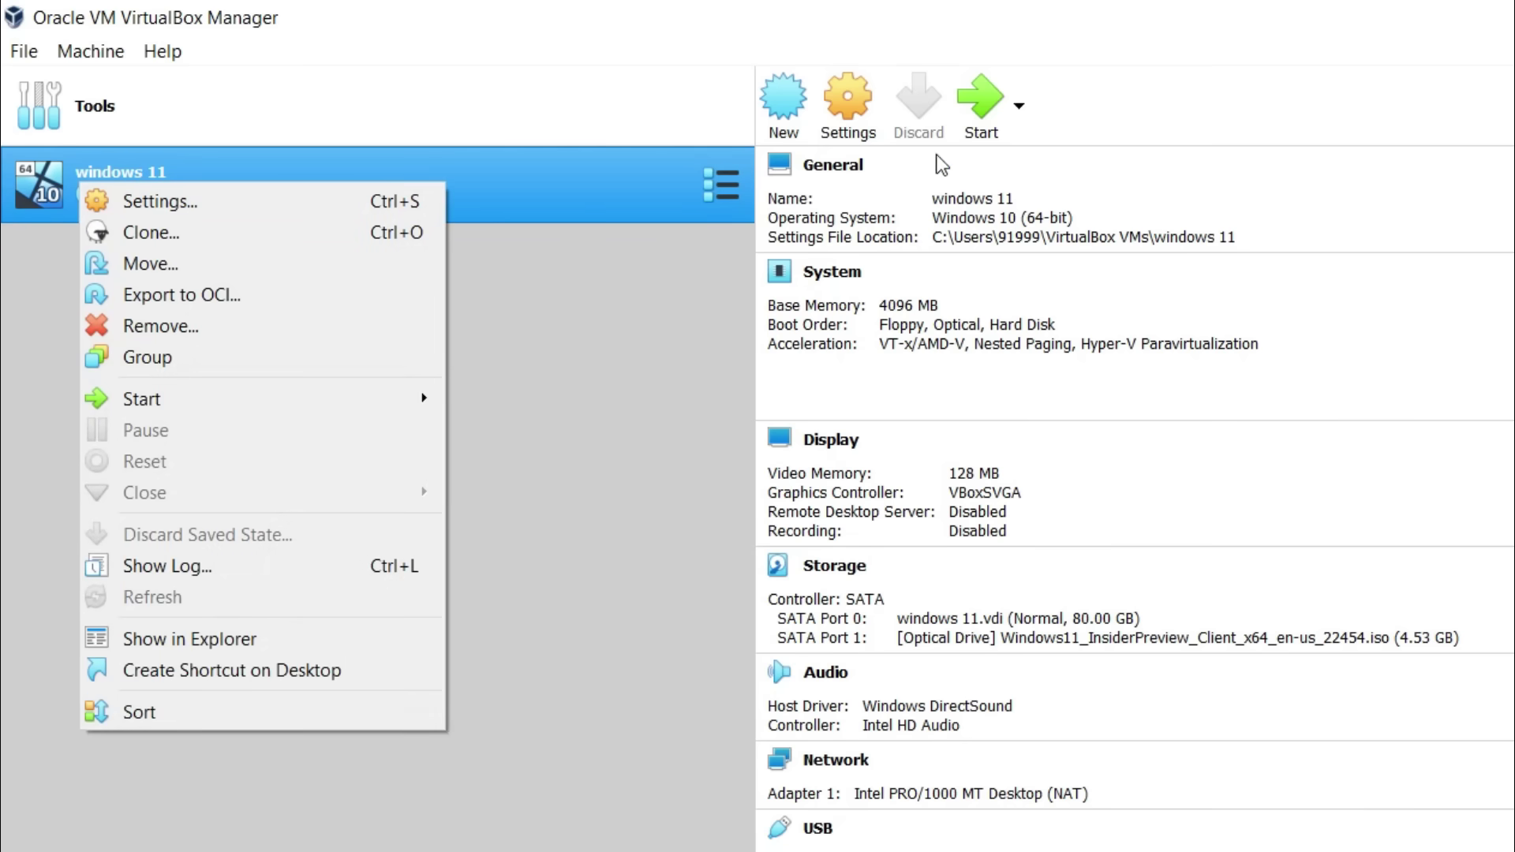
click(982, 108)
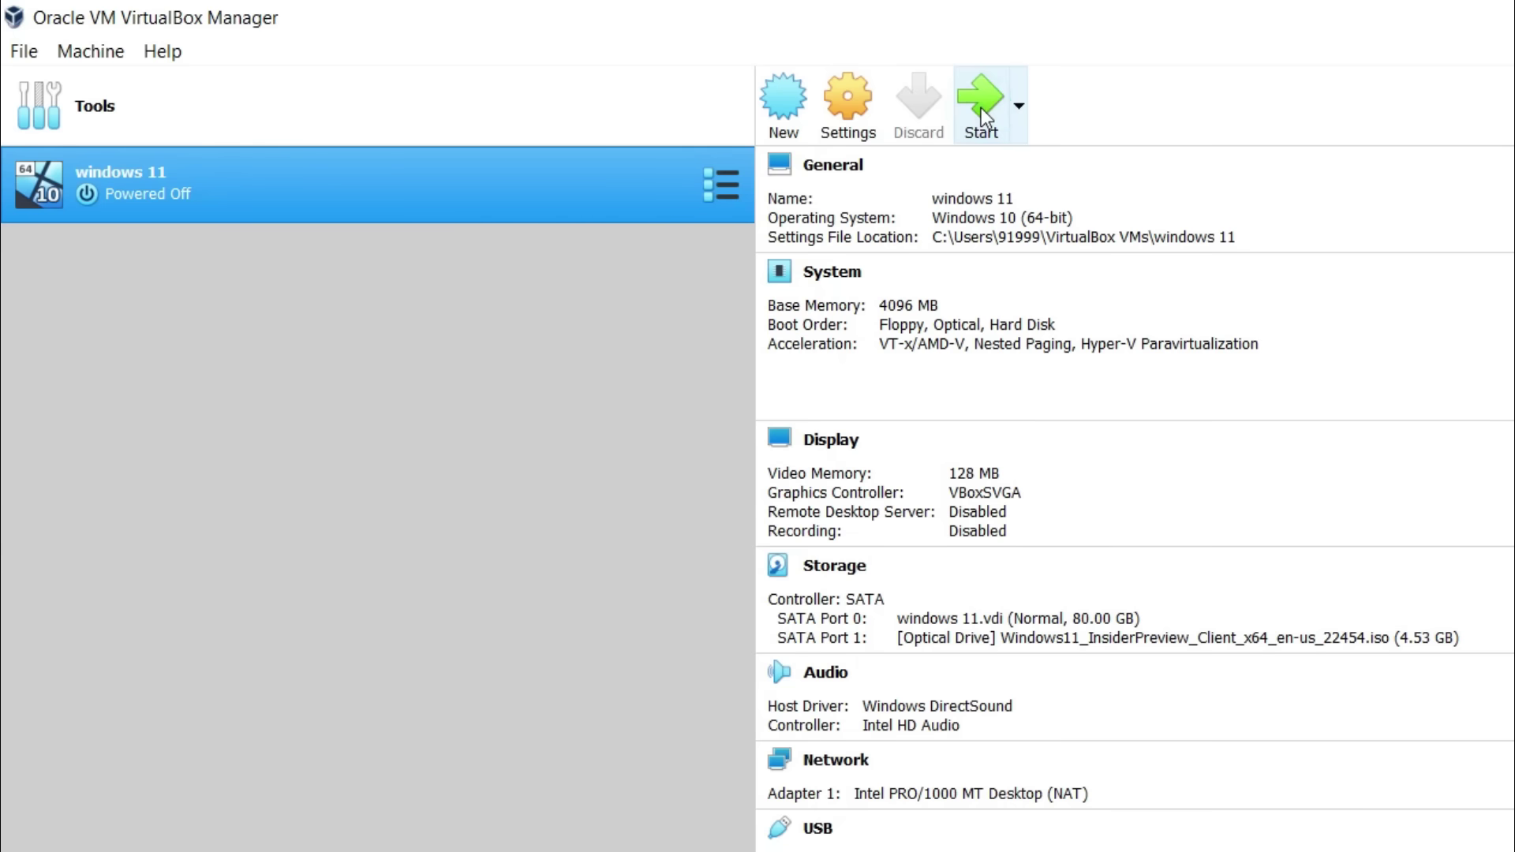
click(982, 107)
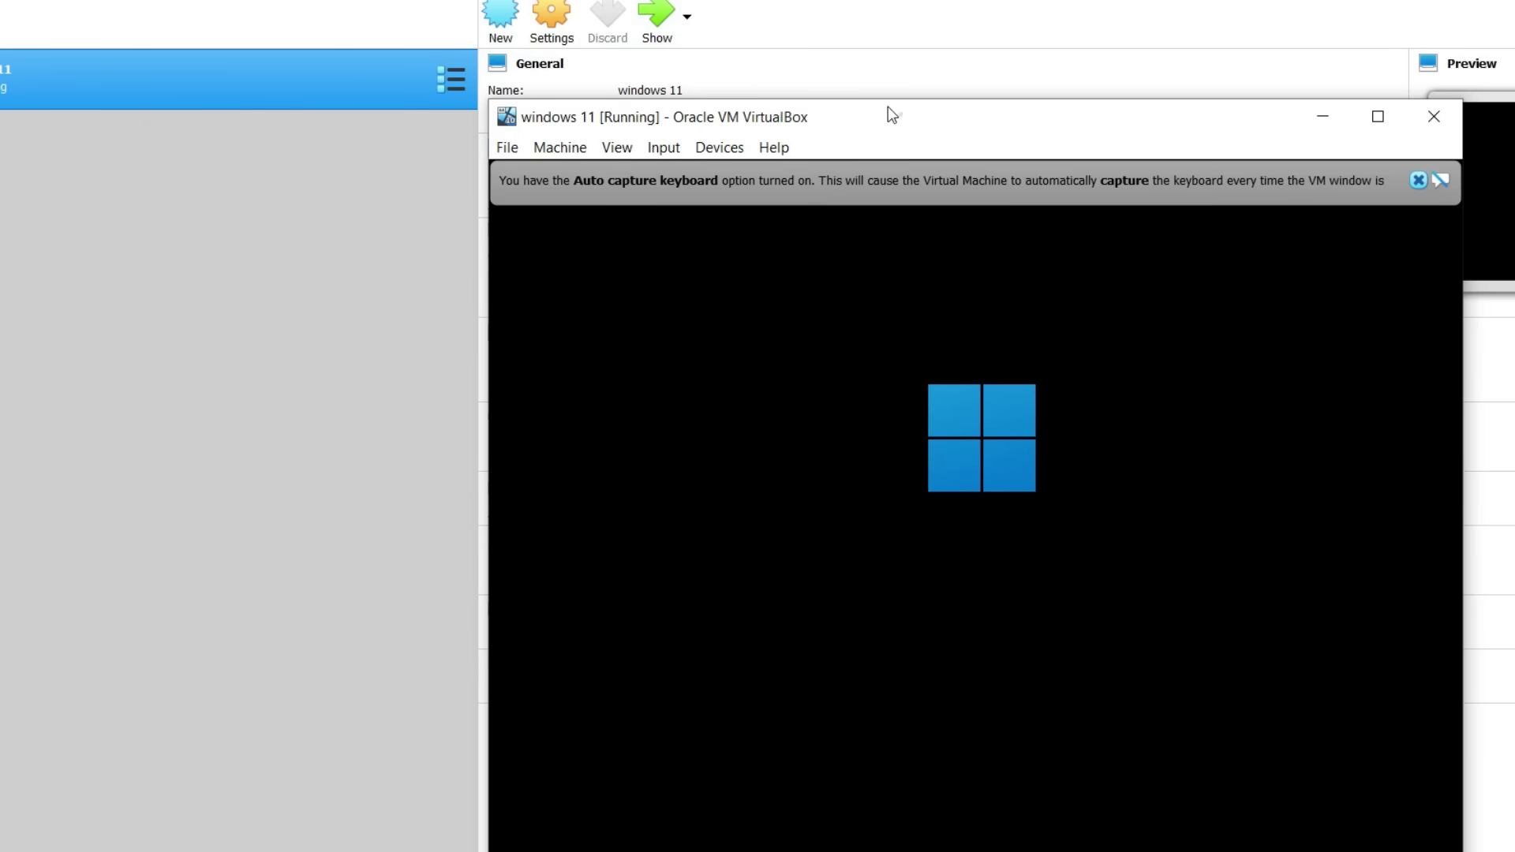
drag(890, 112, 678, 41)
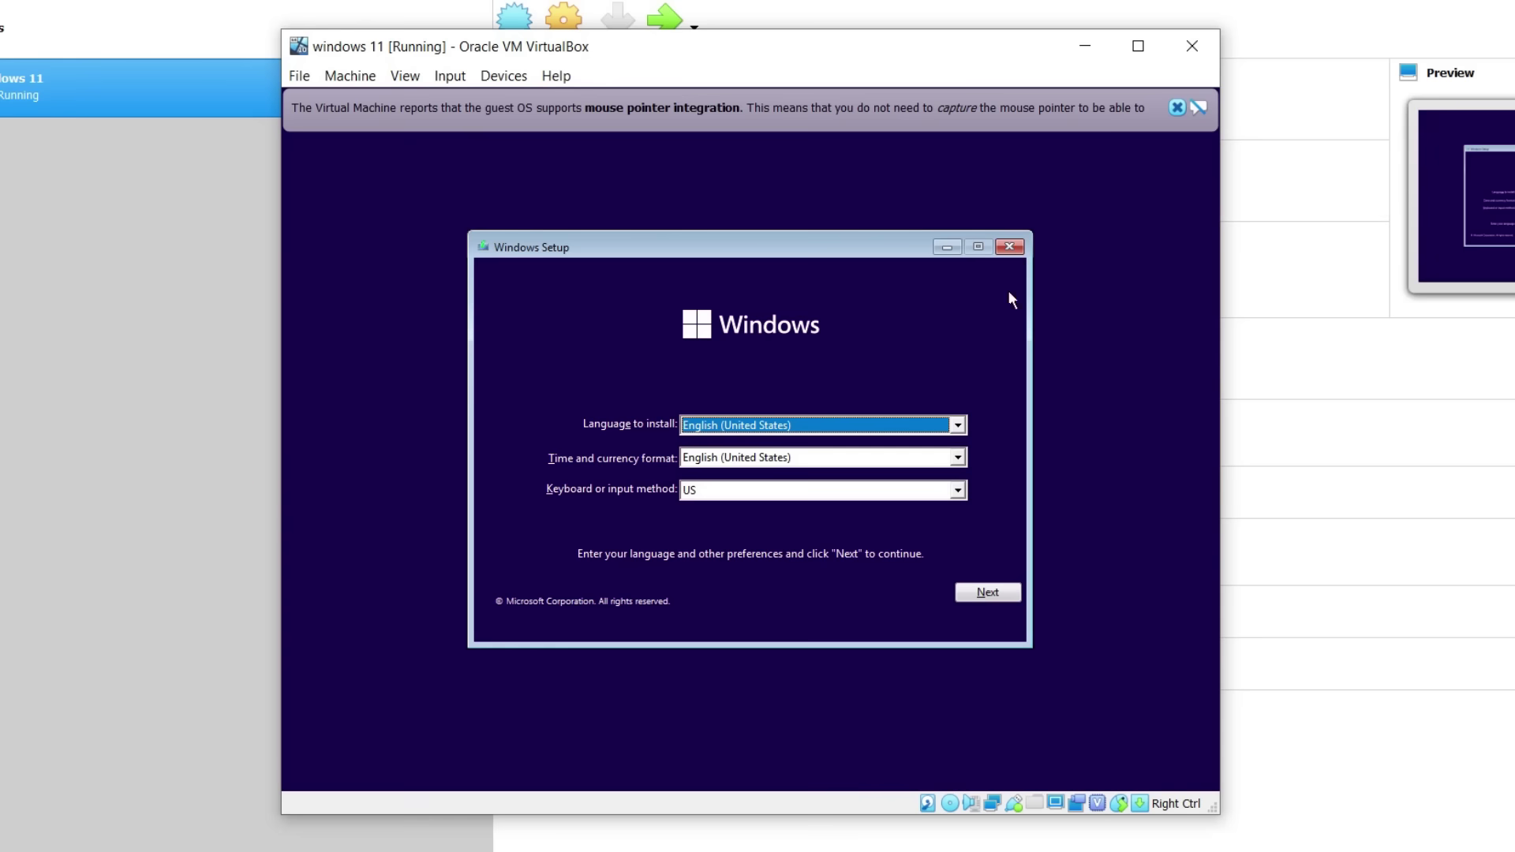
Begin the Windows installation with English (United States) and the US keyboard, with the virtual machine window maximized.
click(991, 590)
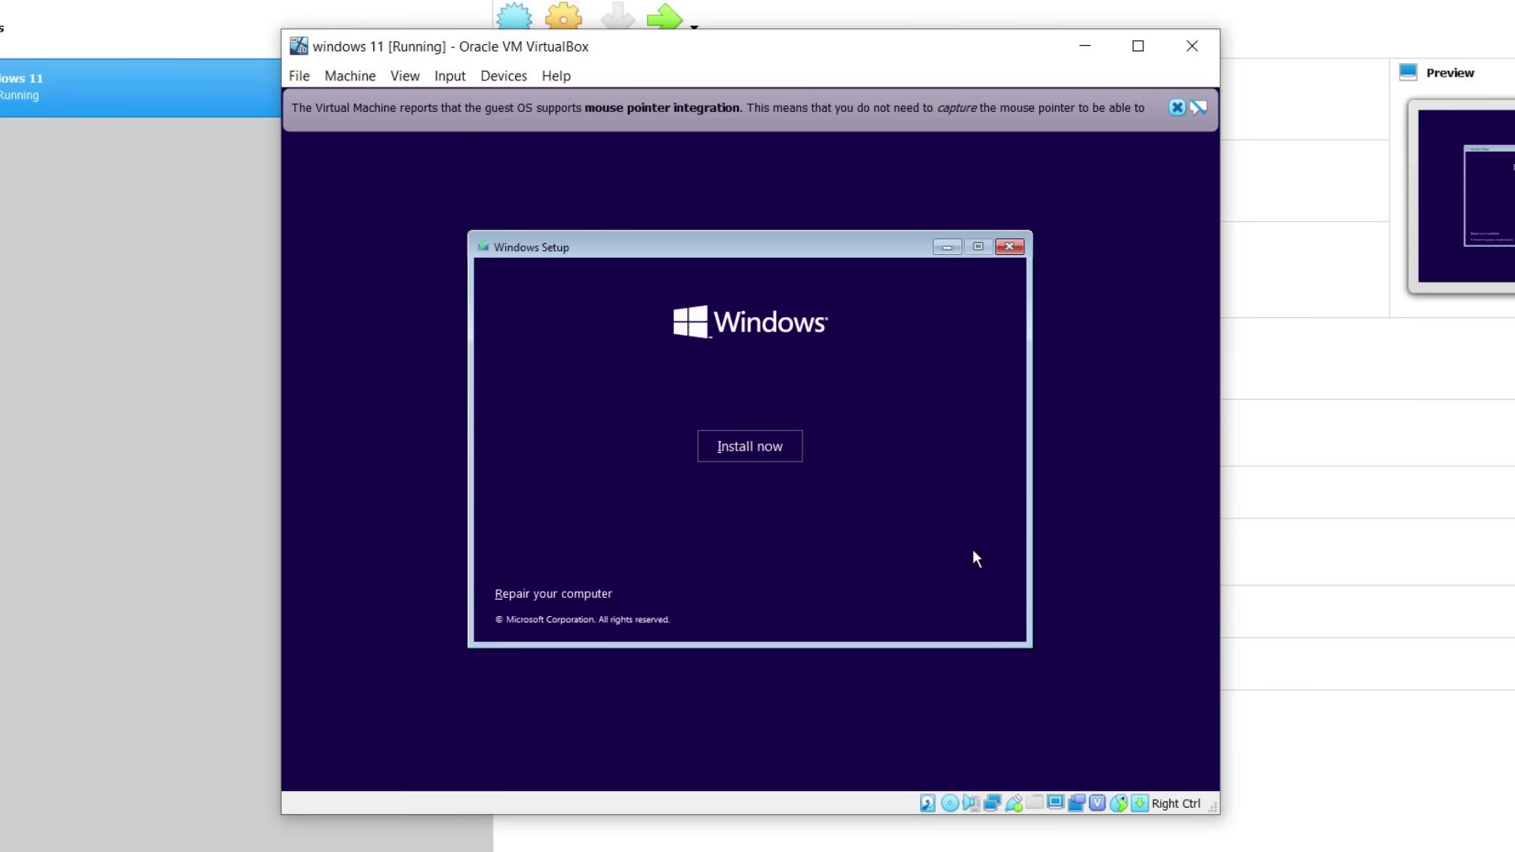
click(731, 451)
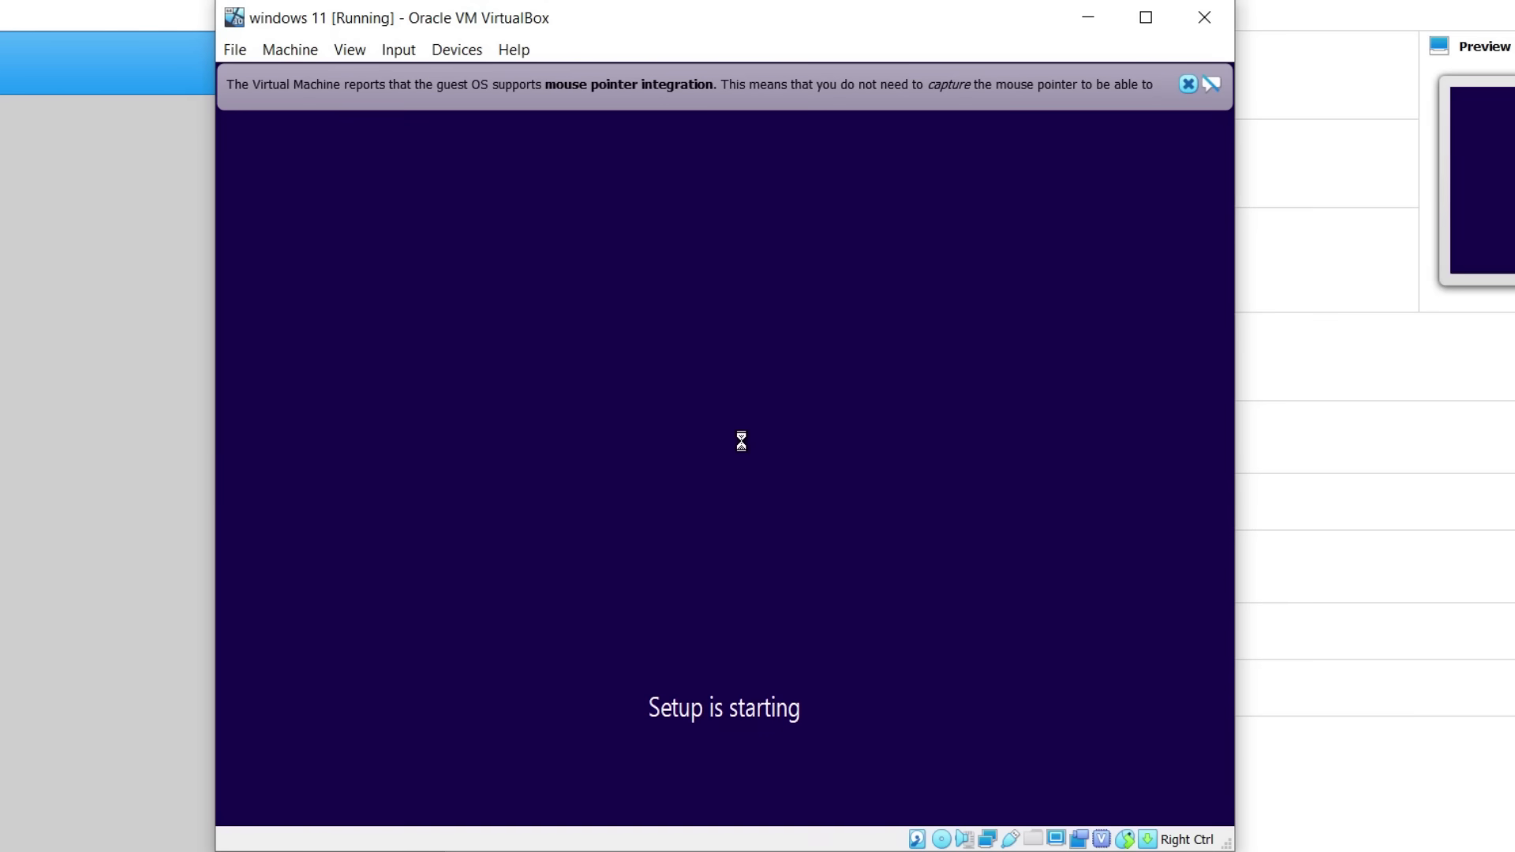
click(1142, 32)
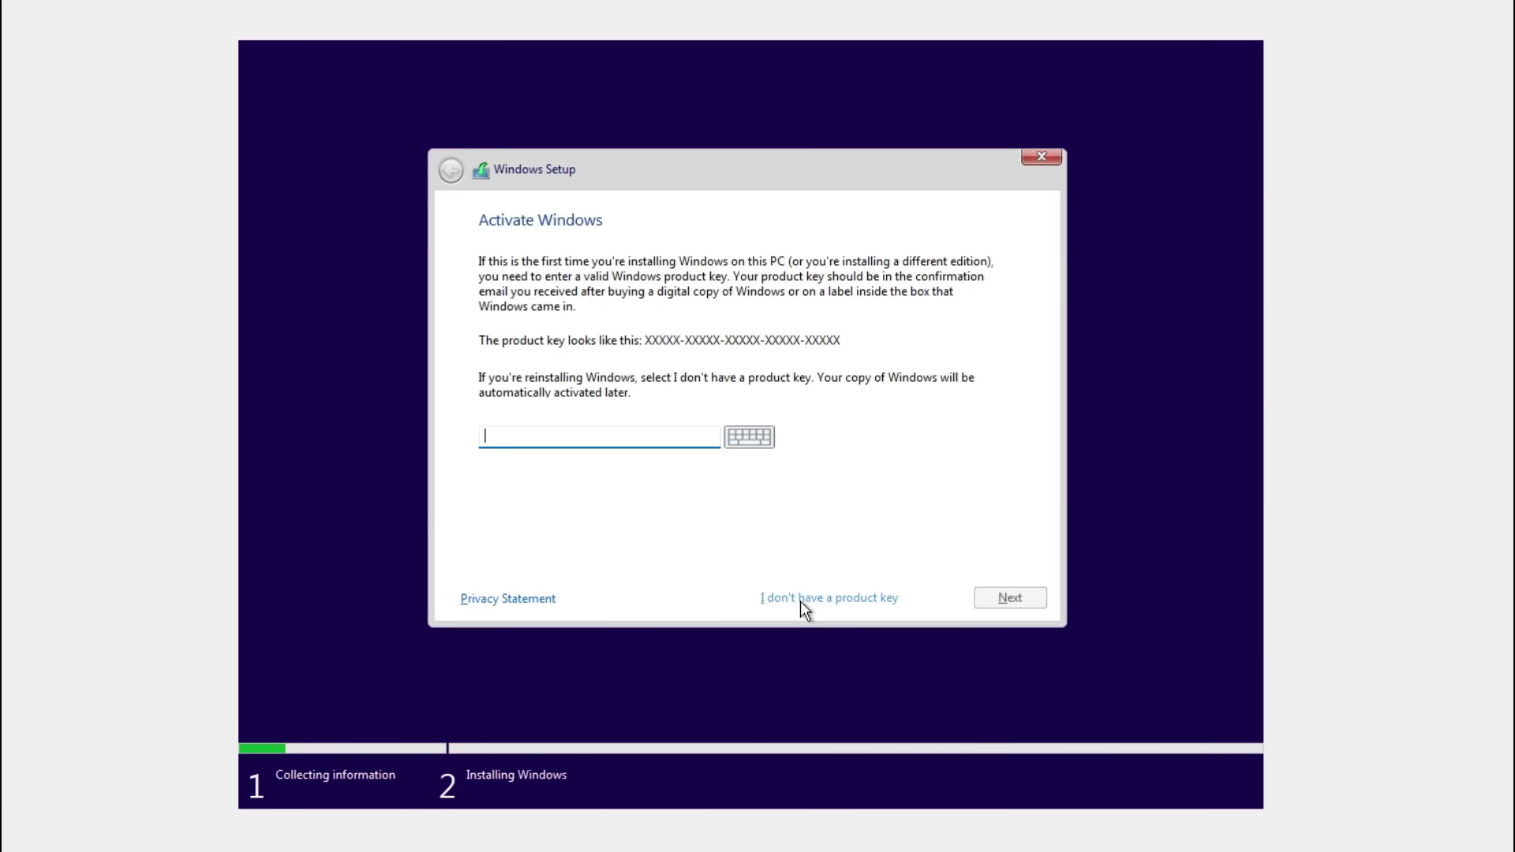
Skip the product key and choose Windows 11 Pro as the operating system to install.
click(804, 597)
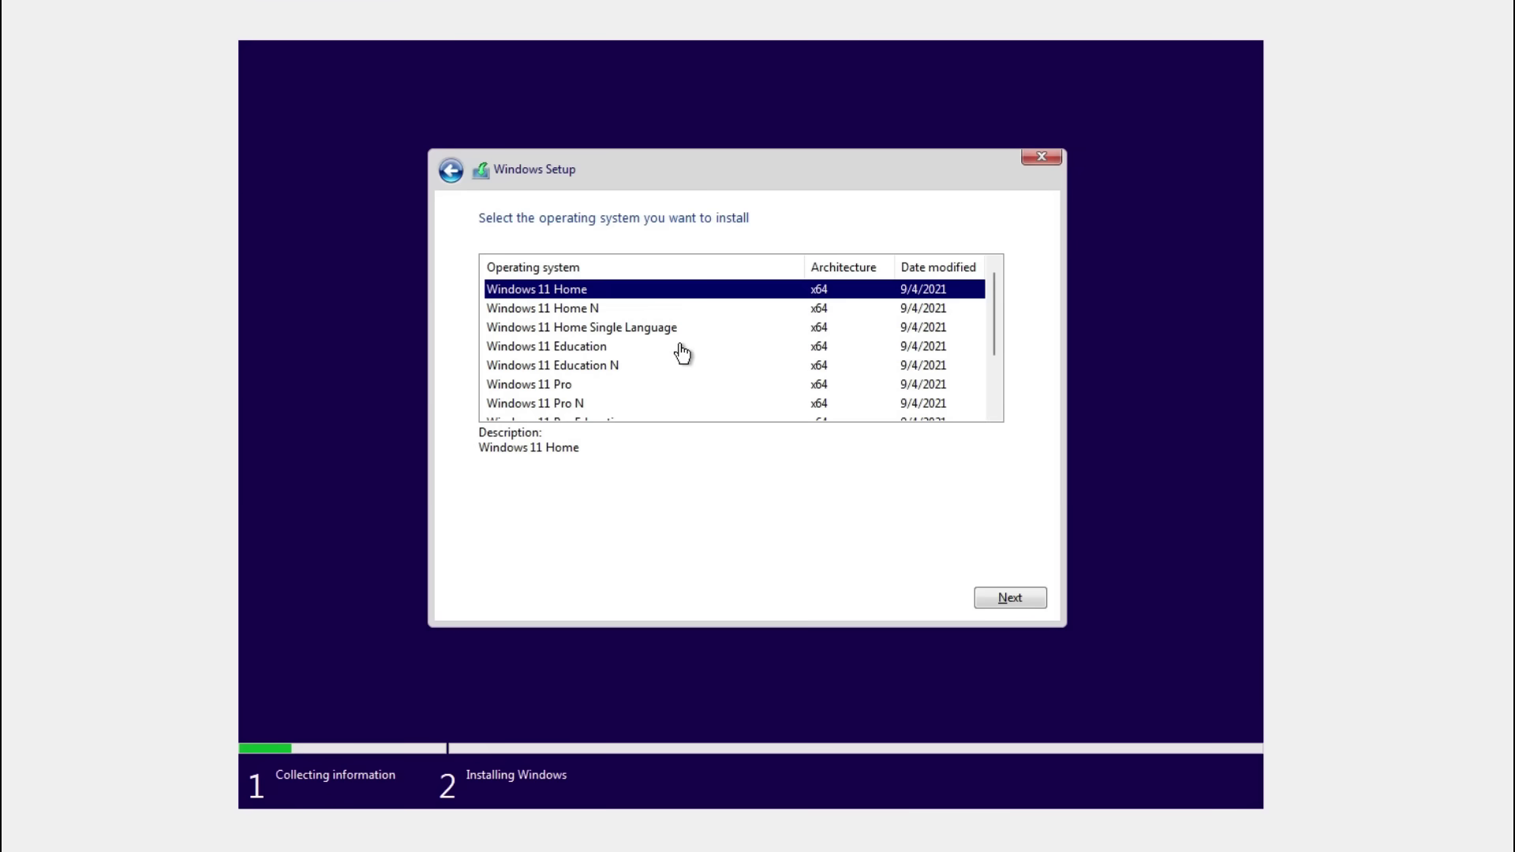
scroll(655, 379, down, 2)
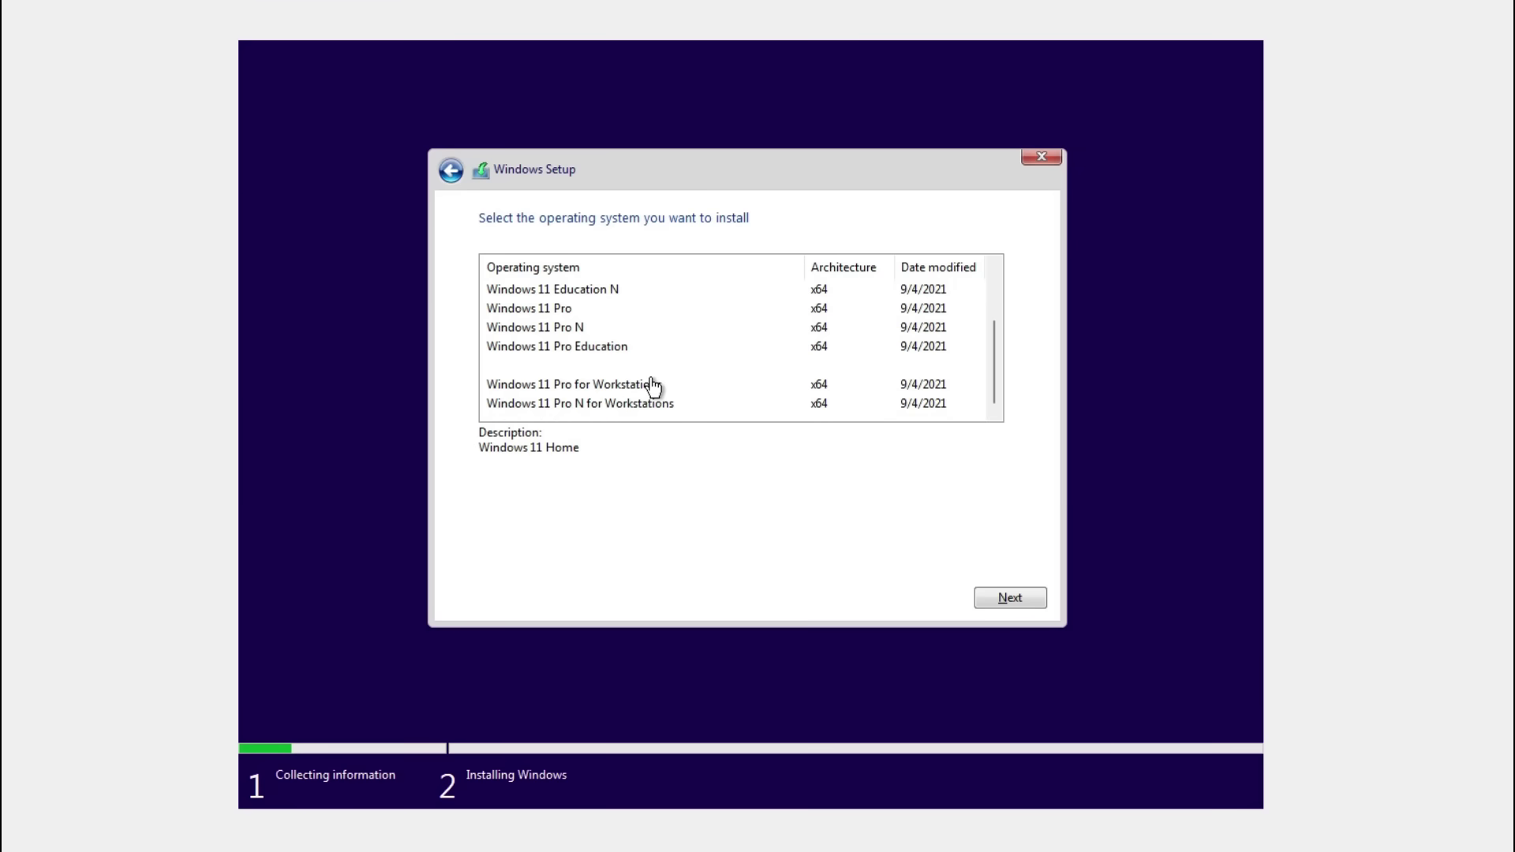
scroll(661, 403, up, 2)
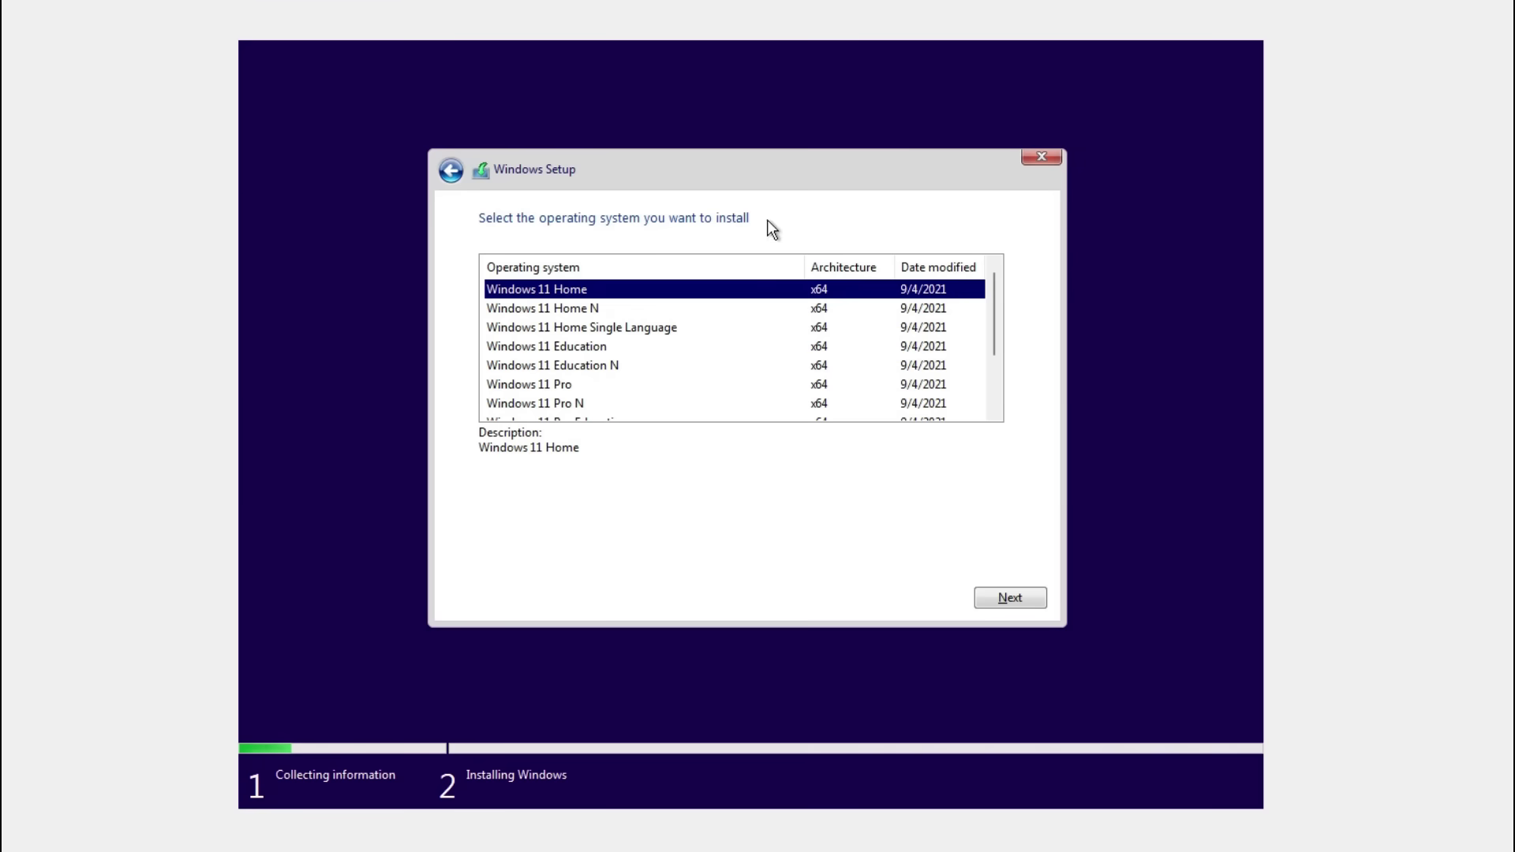
click(559, 400)
click(559, 390)
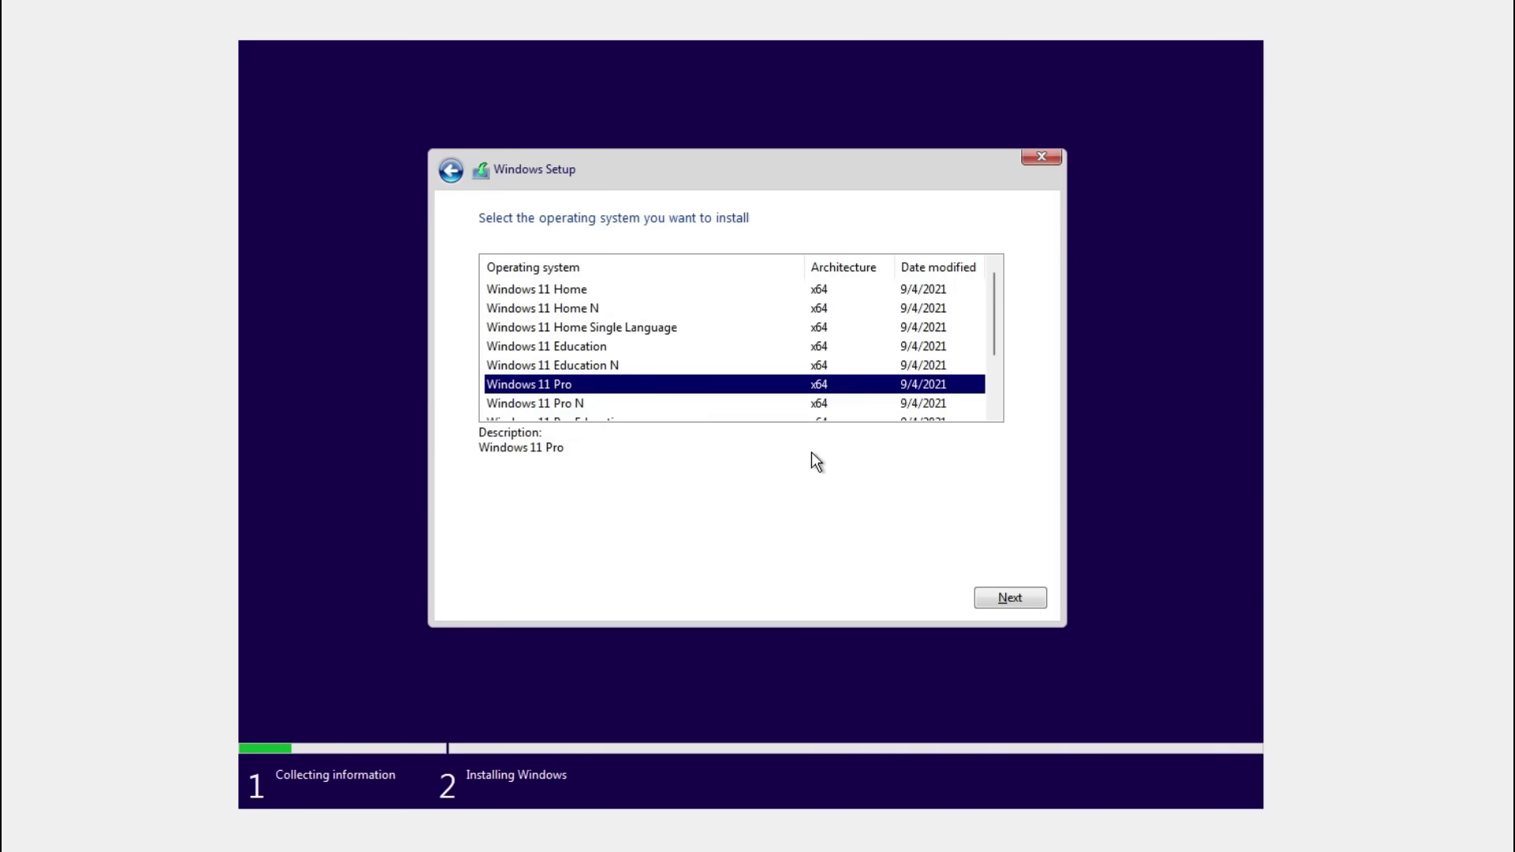
click(1027, 600)
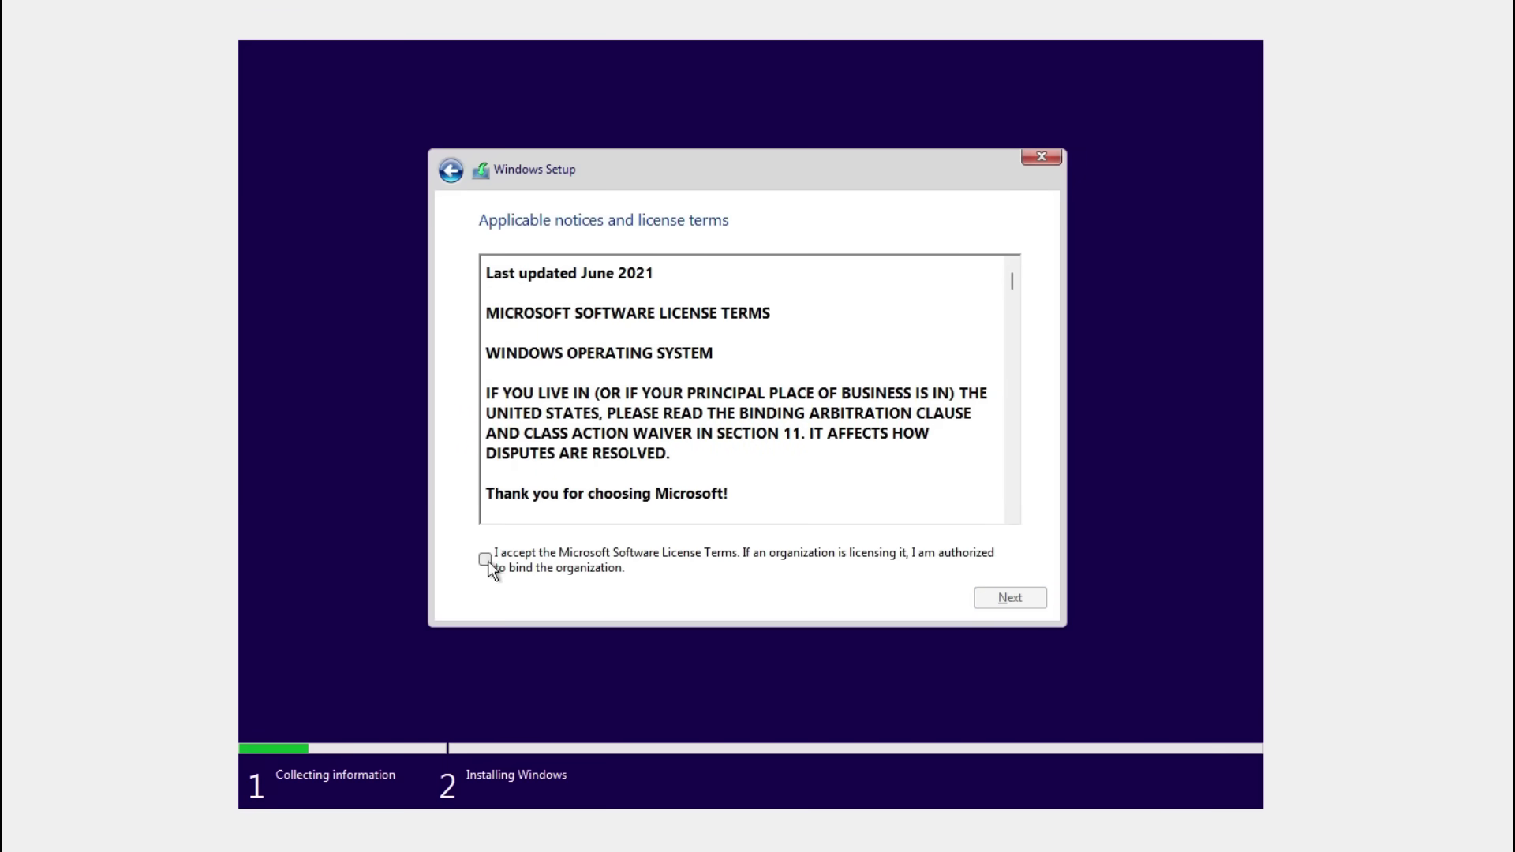
Accept the license terms and start a custom, Windows-only installation on Drive 0 Unallocated Space.
click(486, 558)
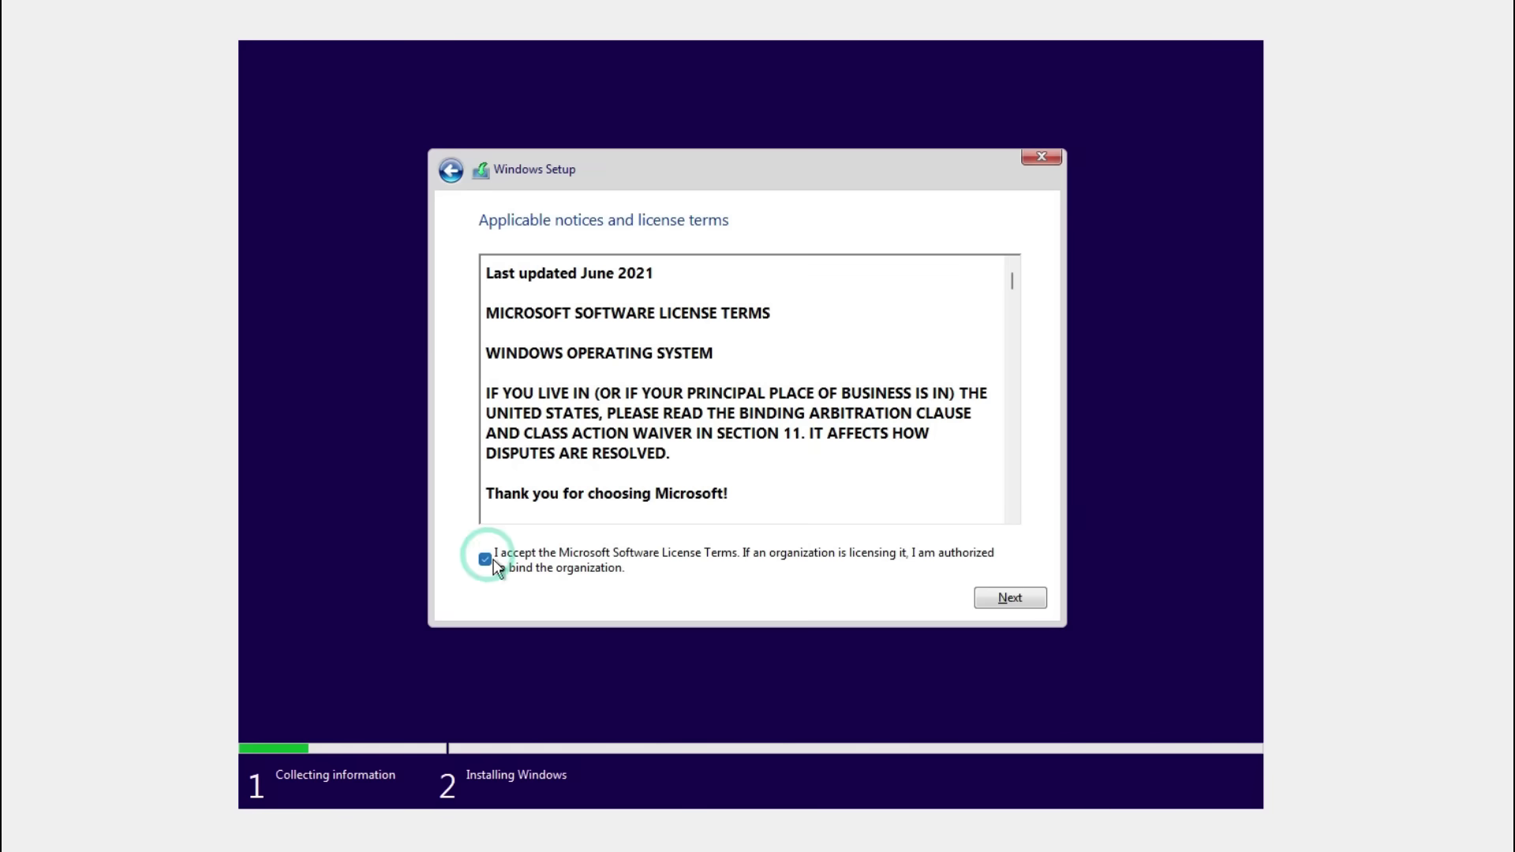
click(996, 603)
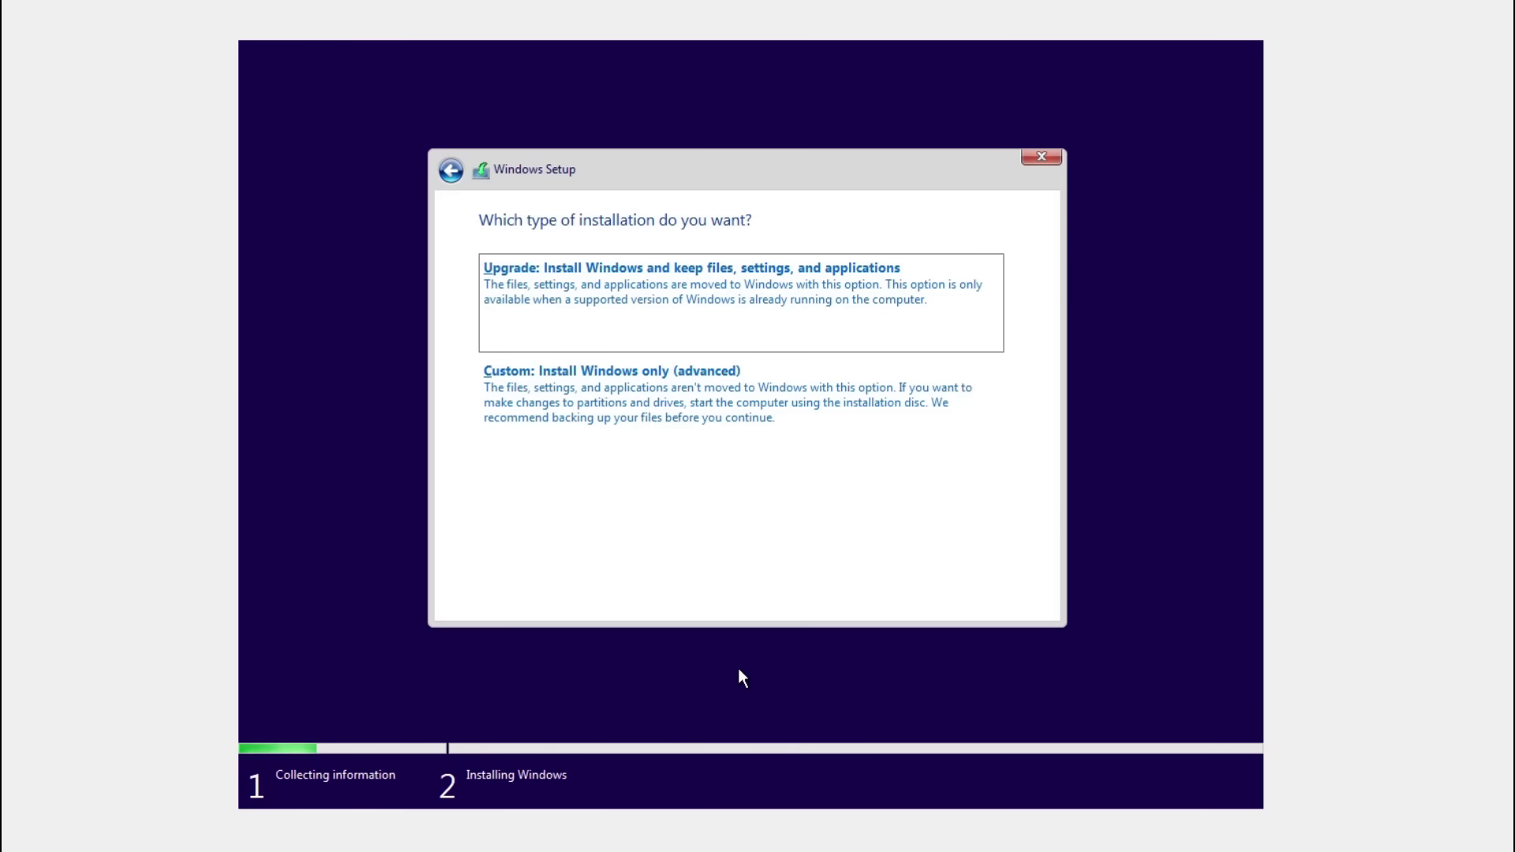
click(617, 414)
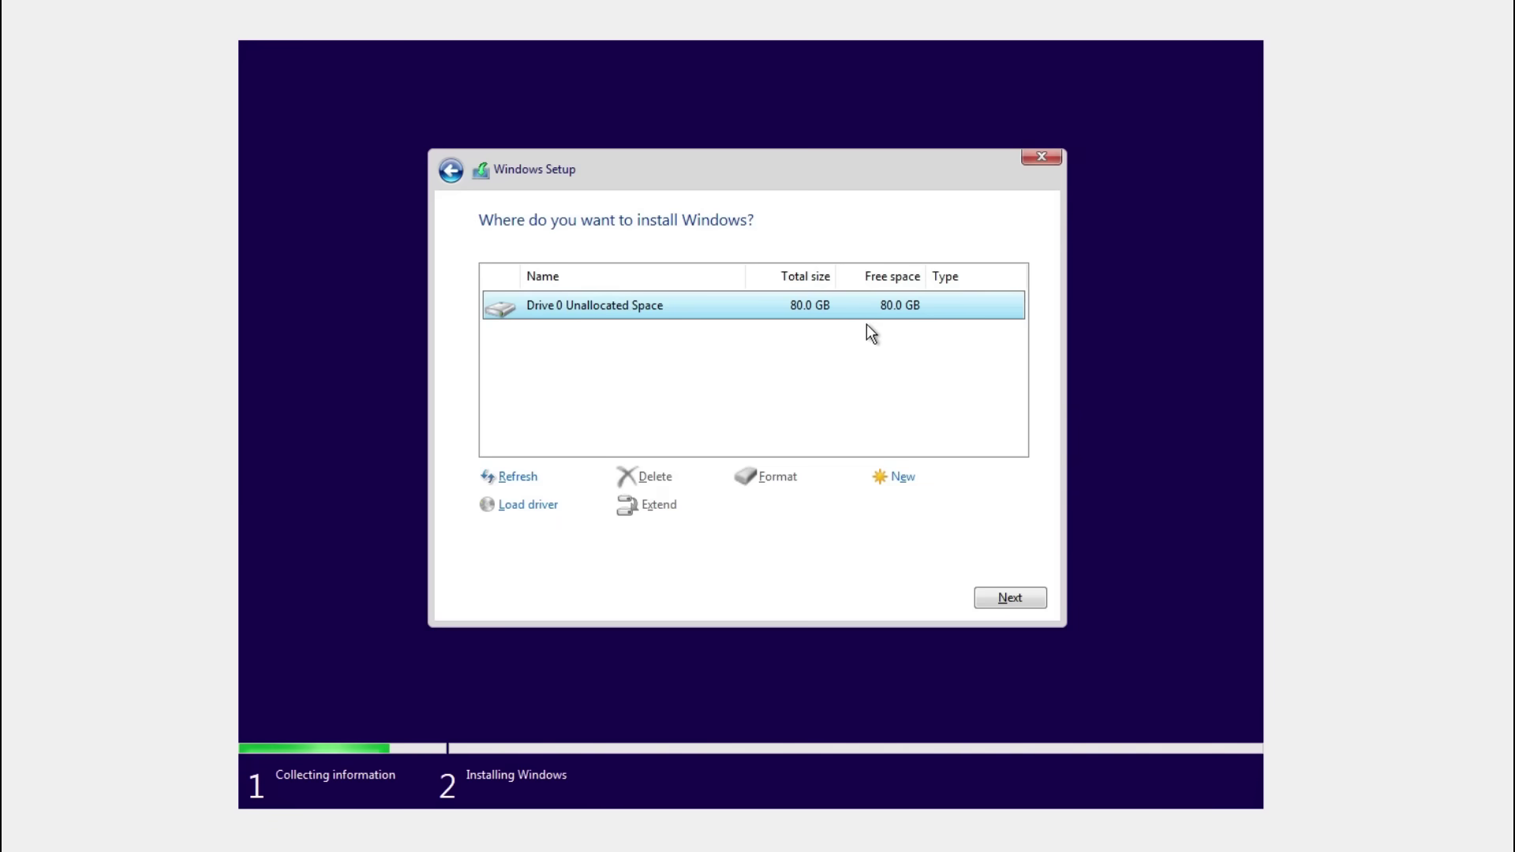
click(1012, 600)
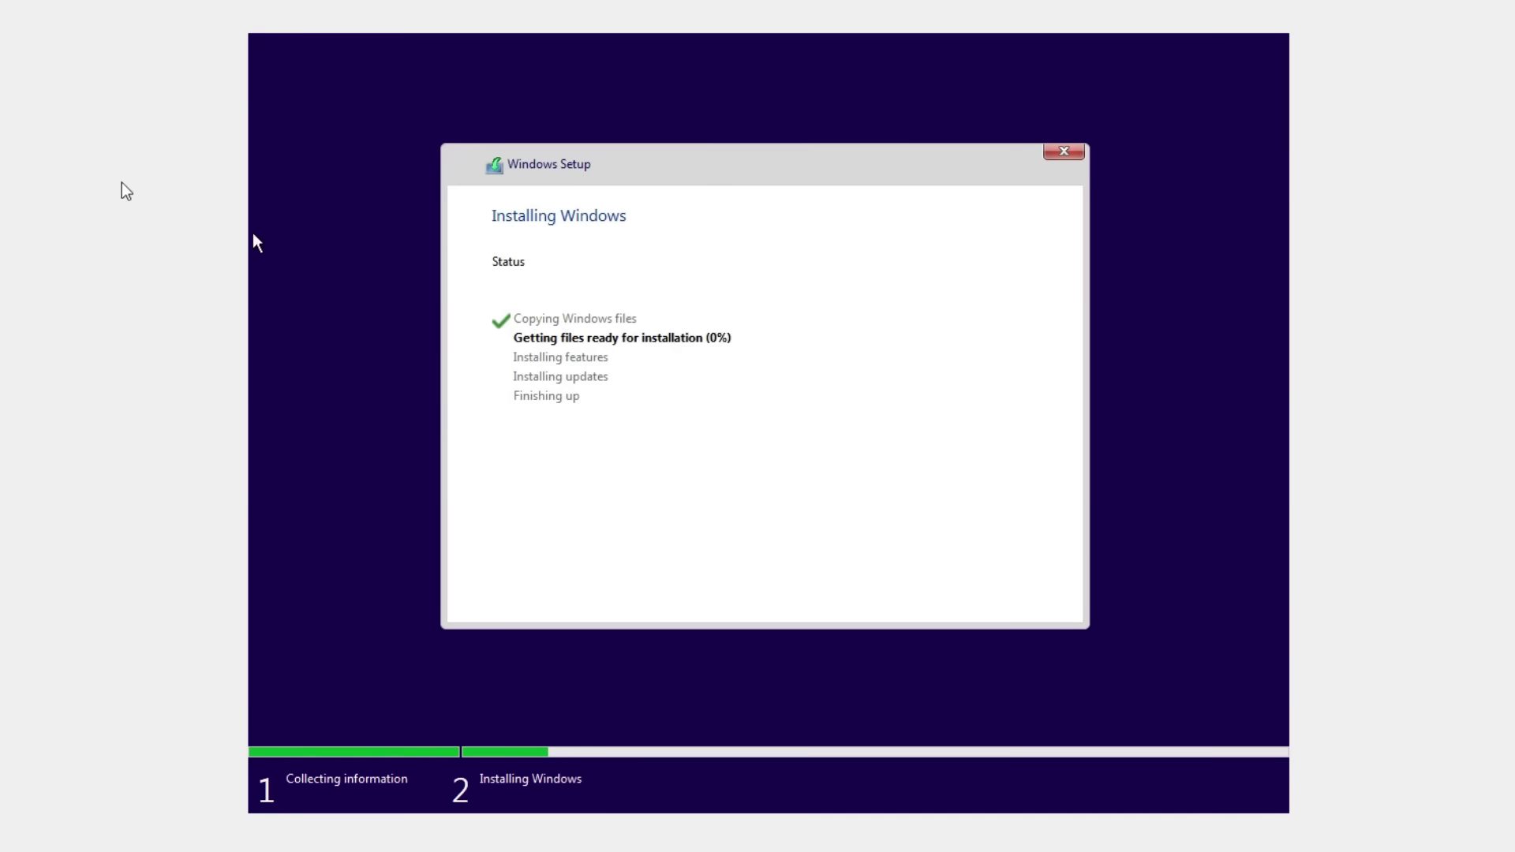
Switch the virtual machine to full-screen mode and return it to windowed mode.
click(114, 41)
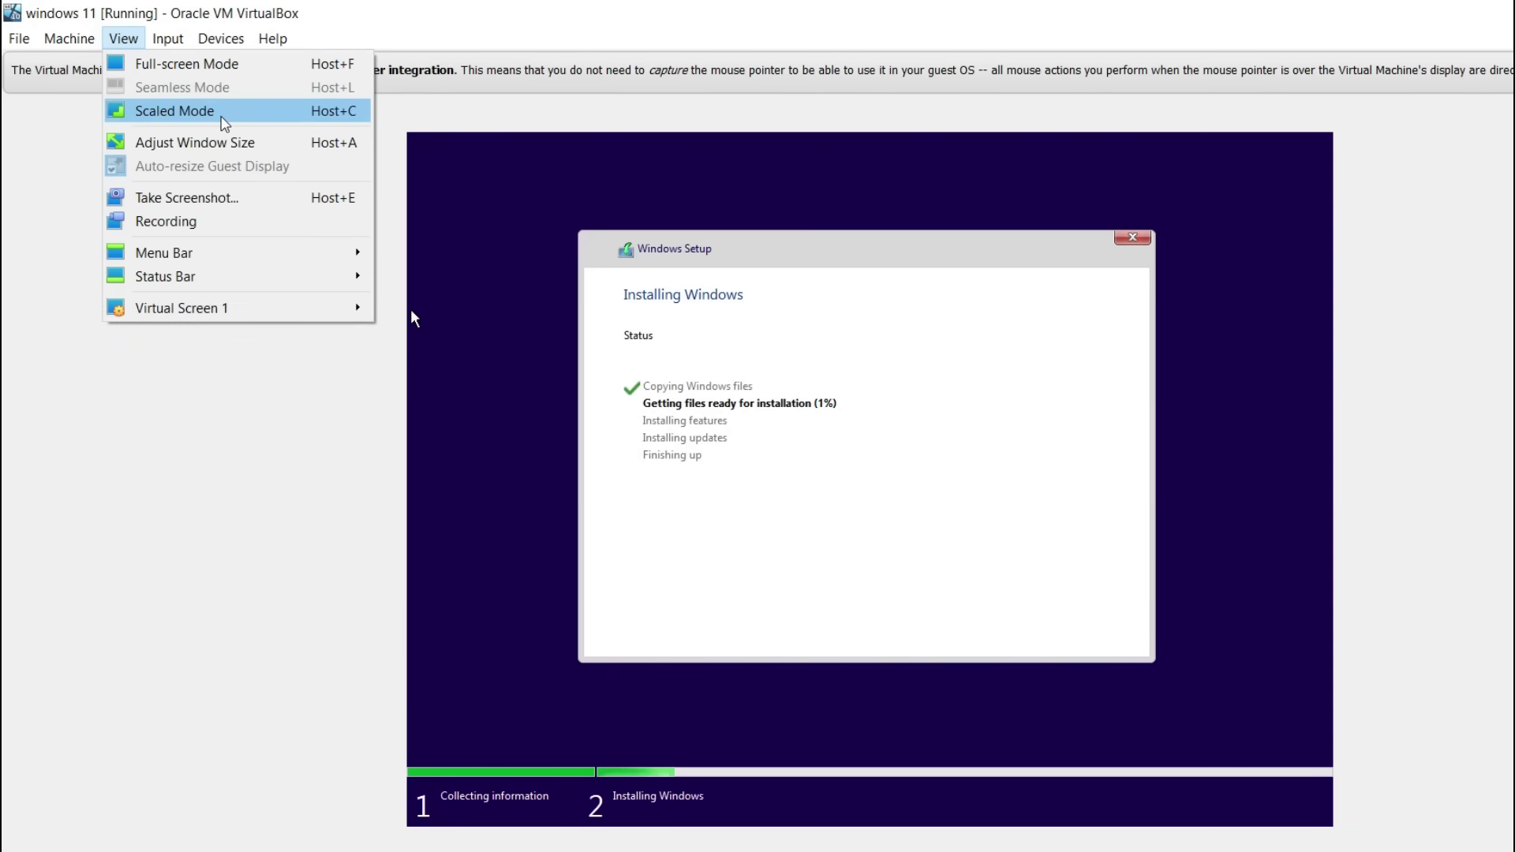
click(221, 38)
mouse_move(130, 35)
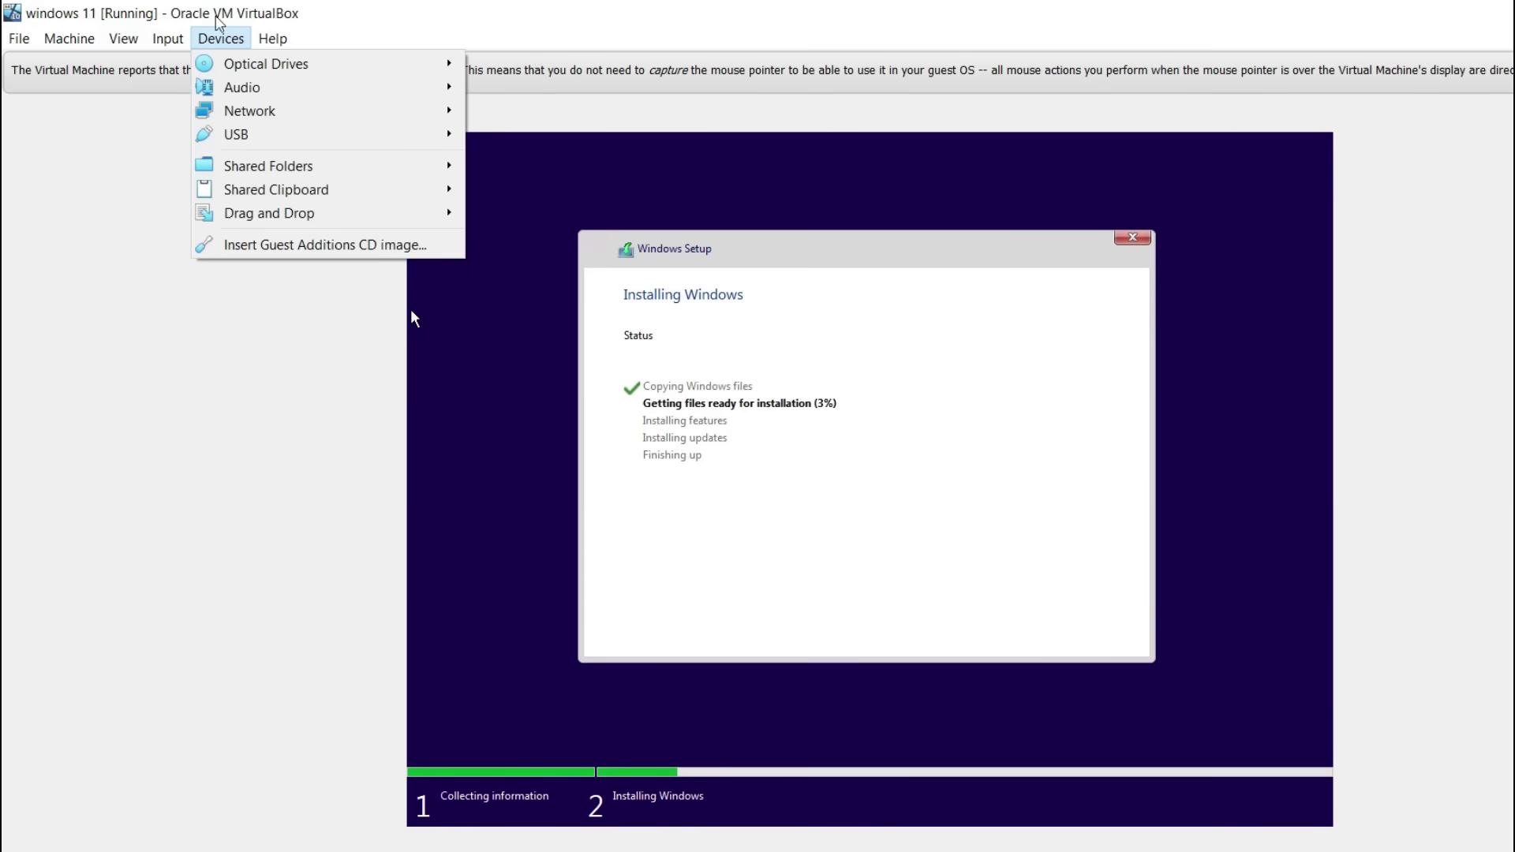
click(153, 70)
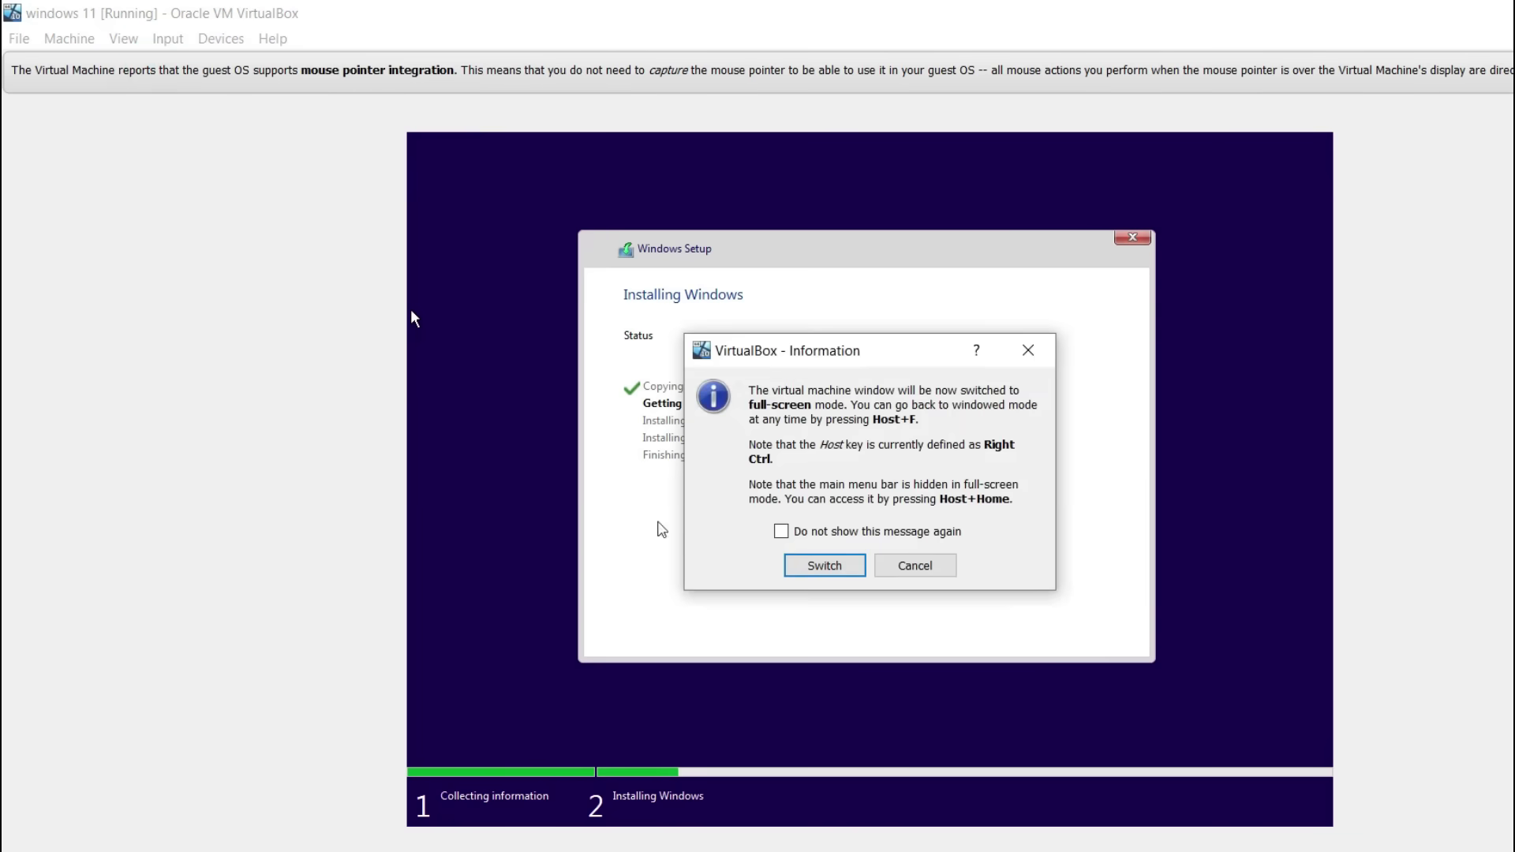
click(691, 529)
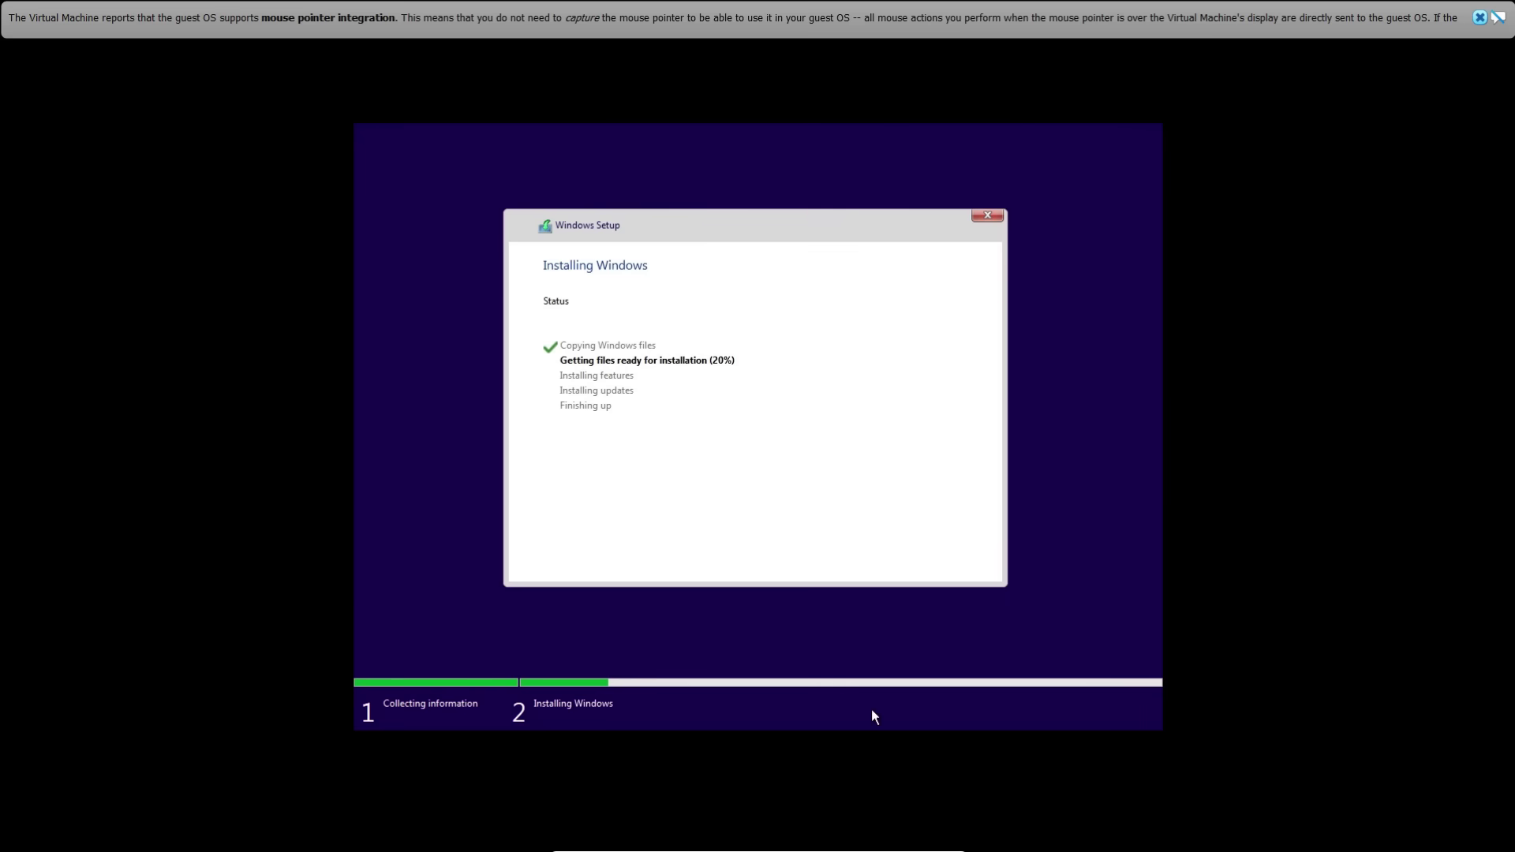
mouse_move(873, 850)
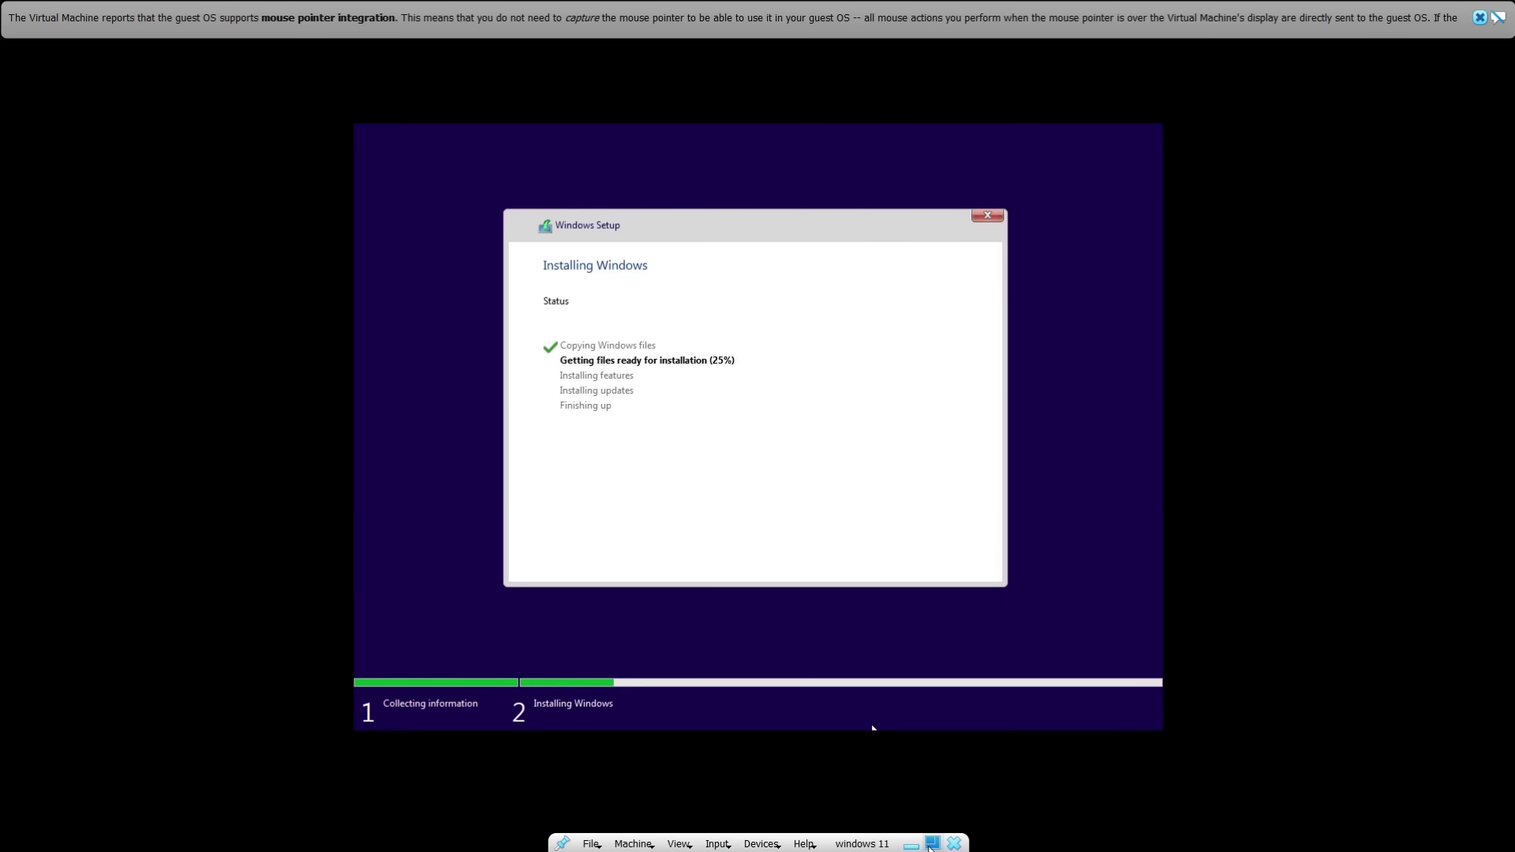
click(933, 845)
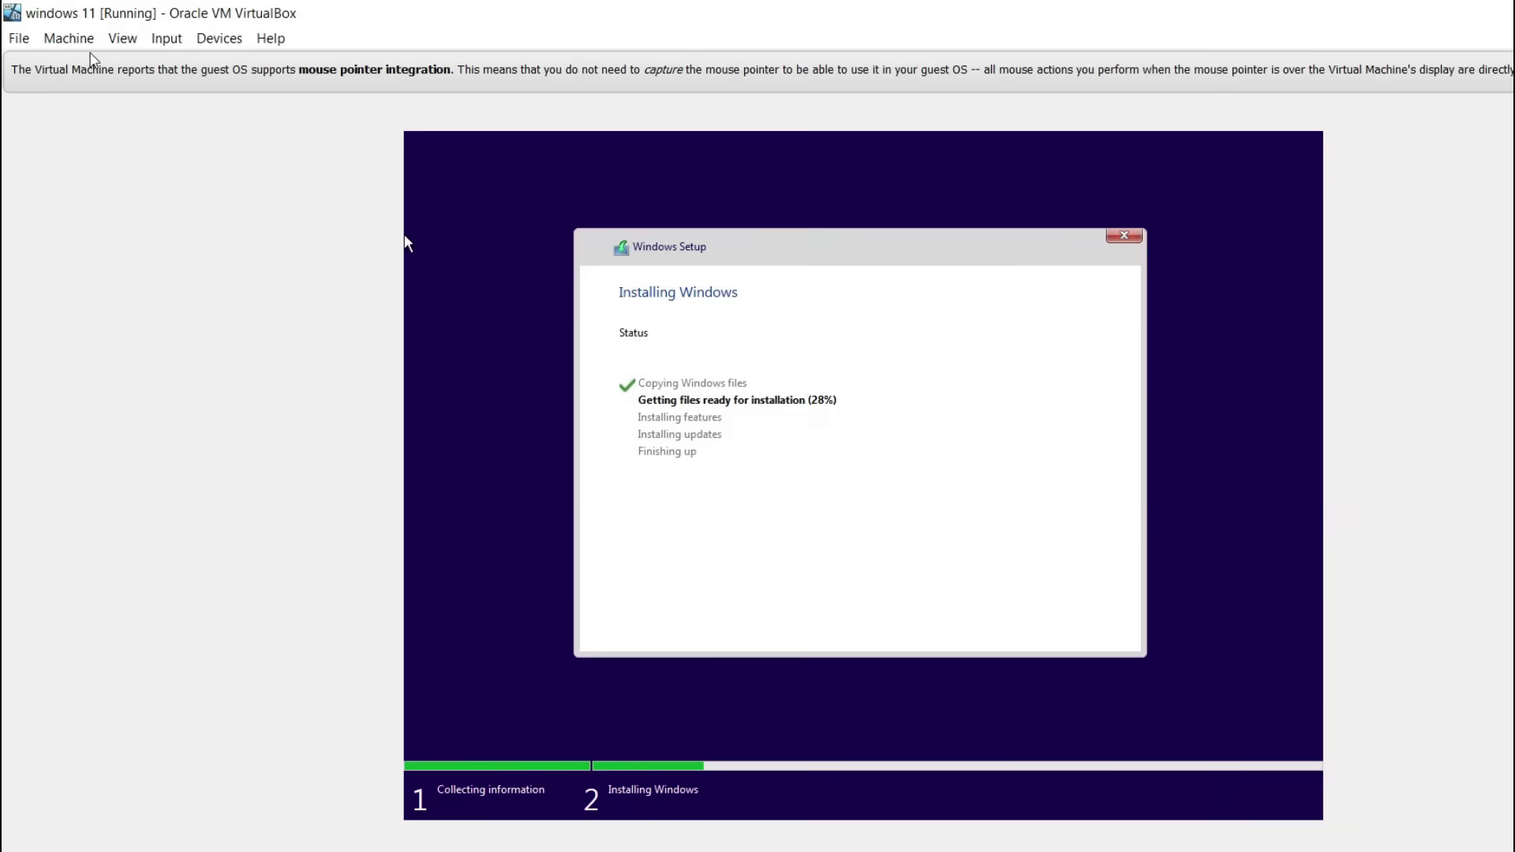
Adjust the virtual machine's window size to fit the guest display.
click(122, 40)
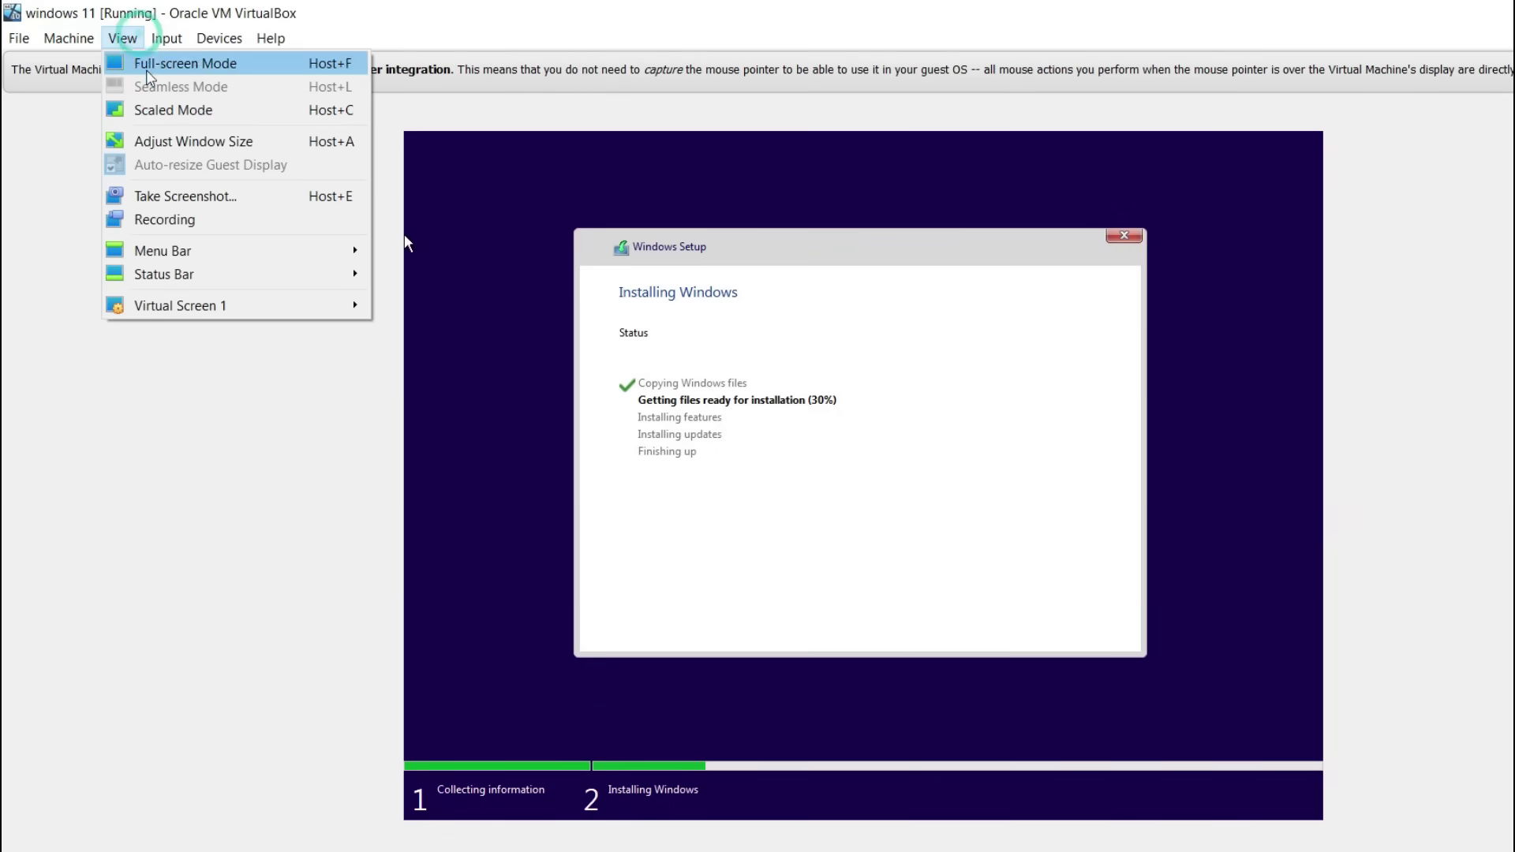
click(220, 145)
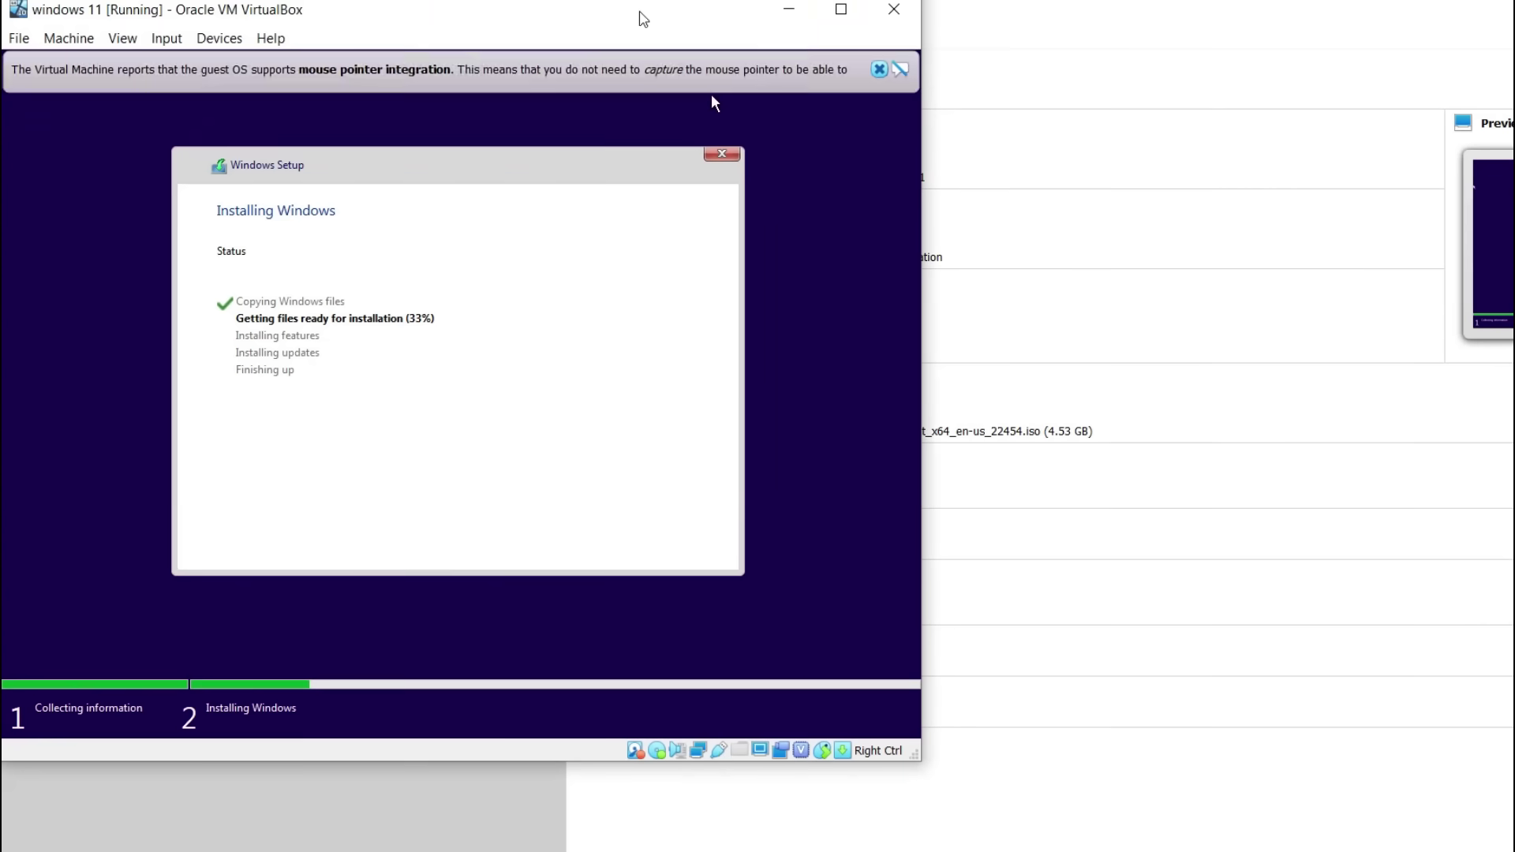
click(935, 23)
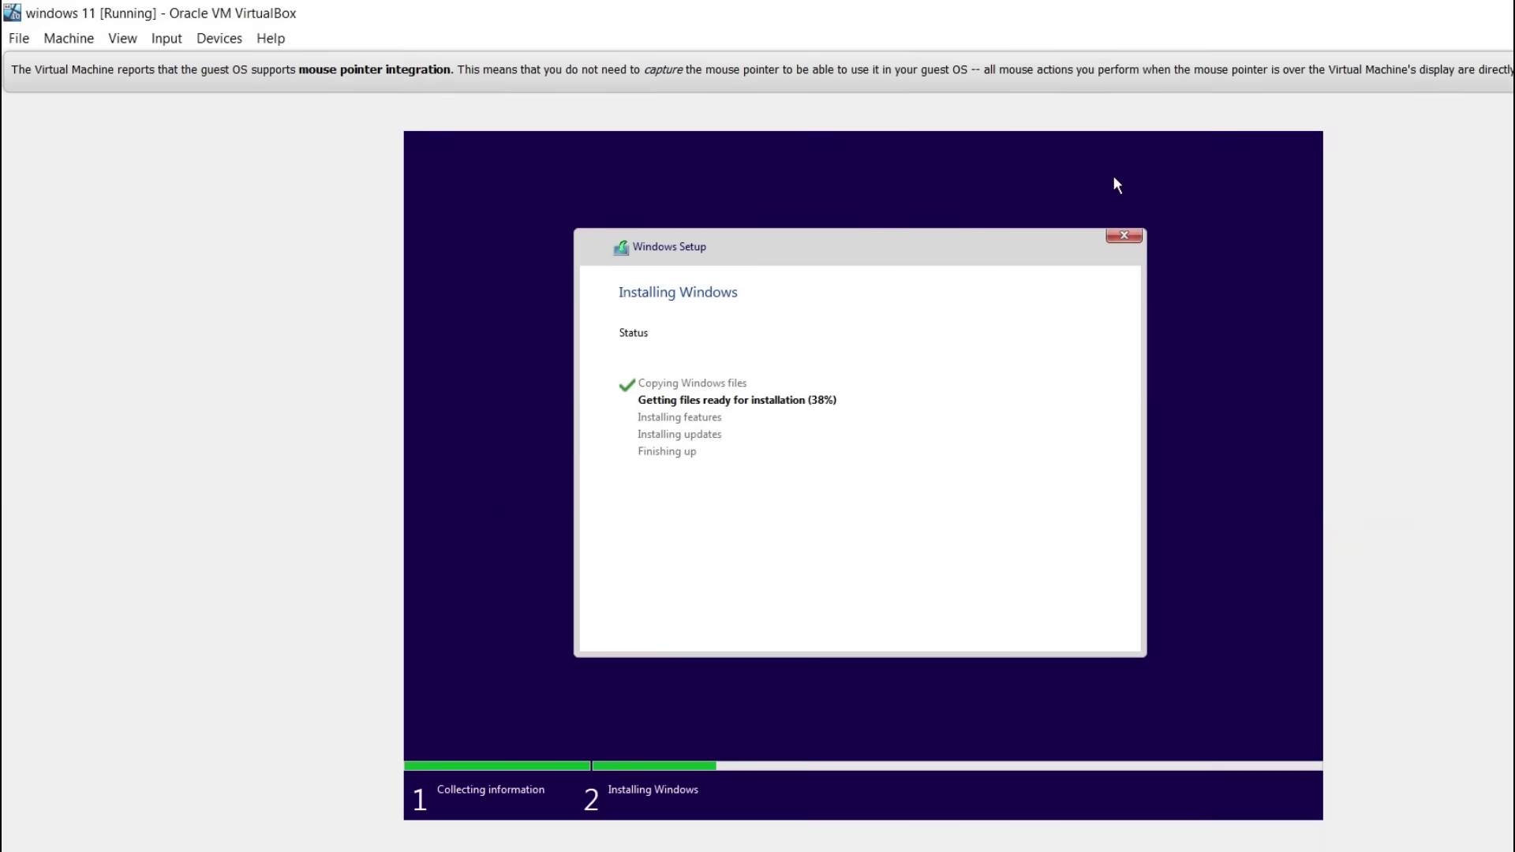
double_click(938, 16)
drag(1049, 802, 1374, 830)
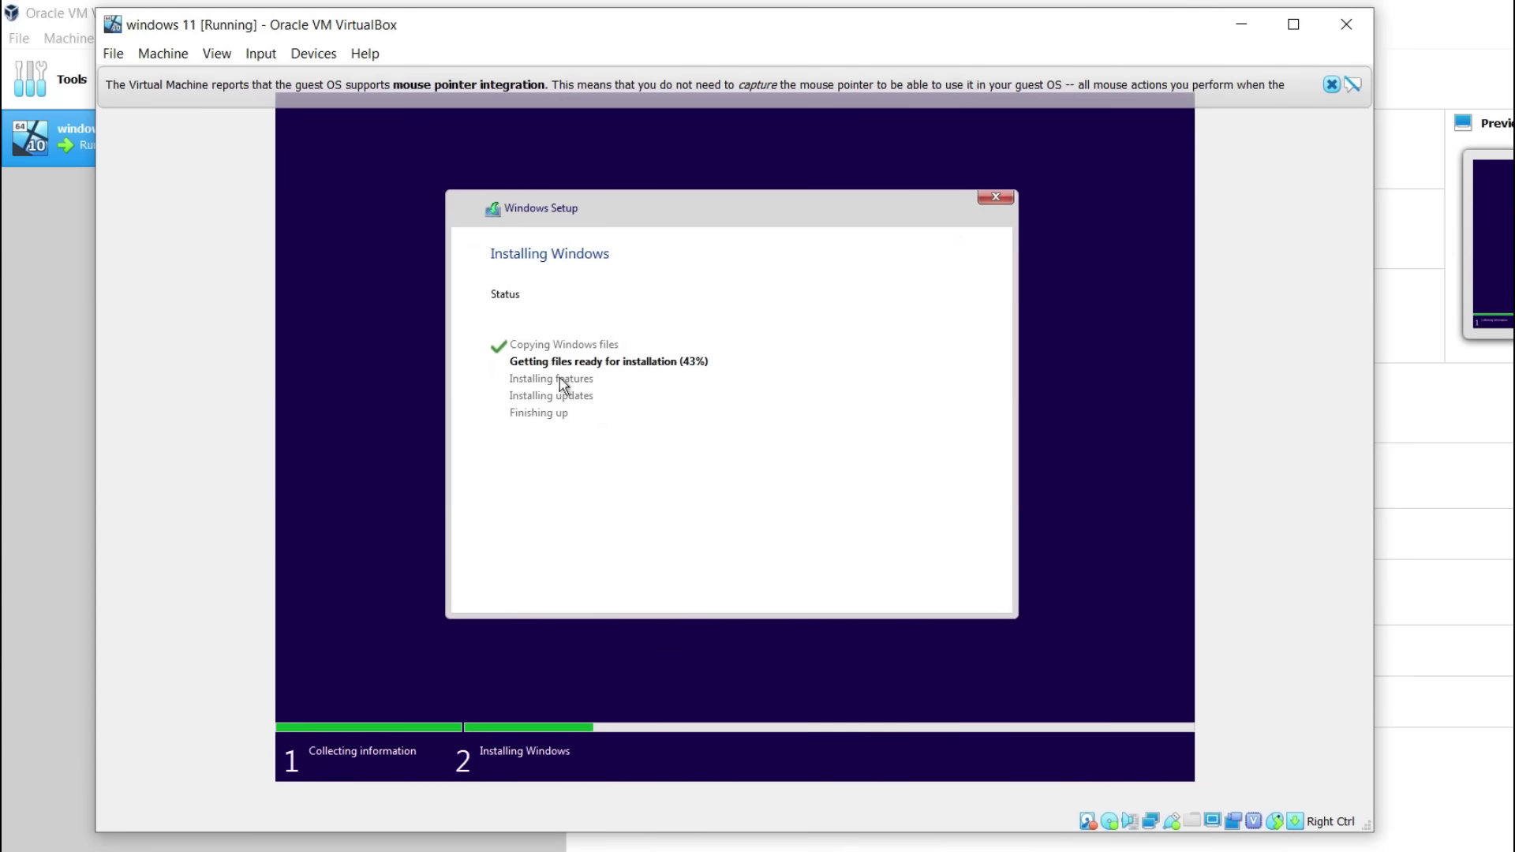
Switch the virtual machine to scaled mode and maximize its window.
click(217, 53)
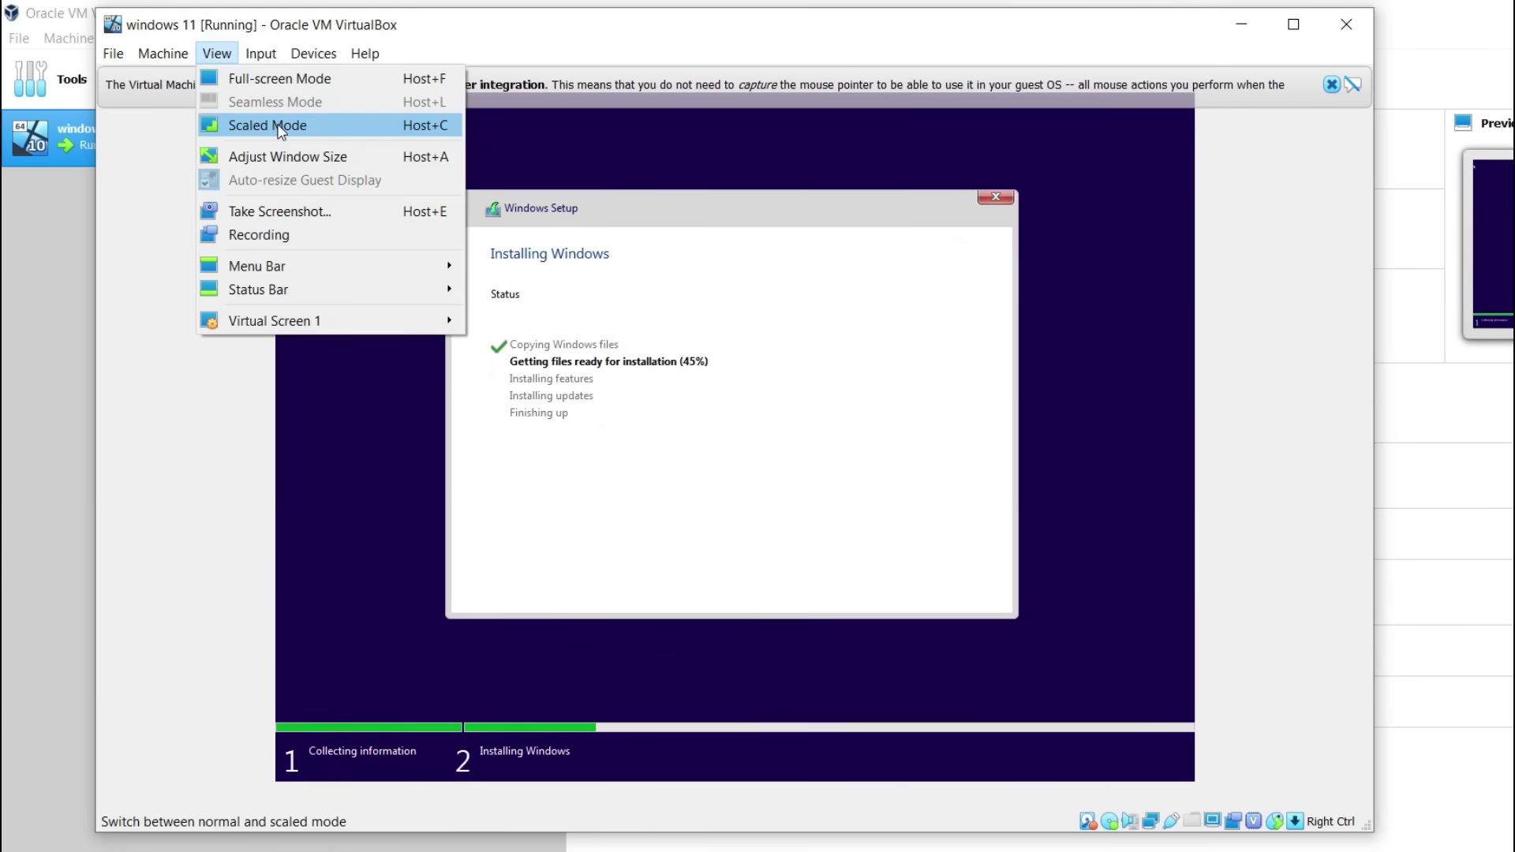
click(299, 128)
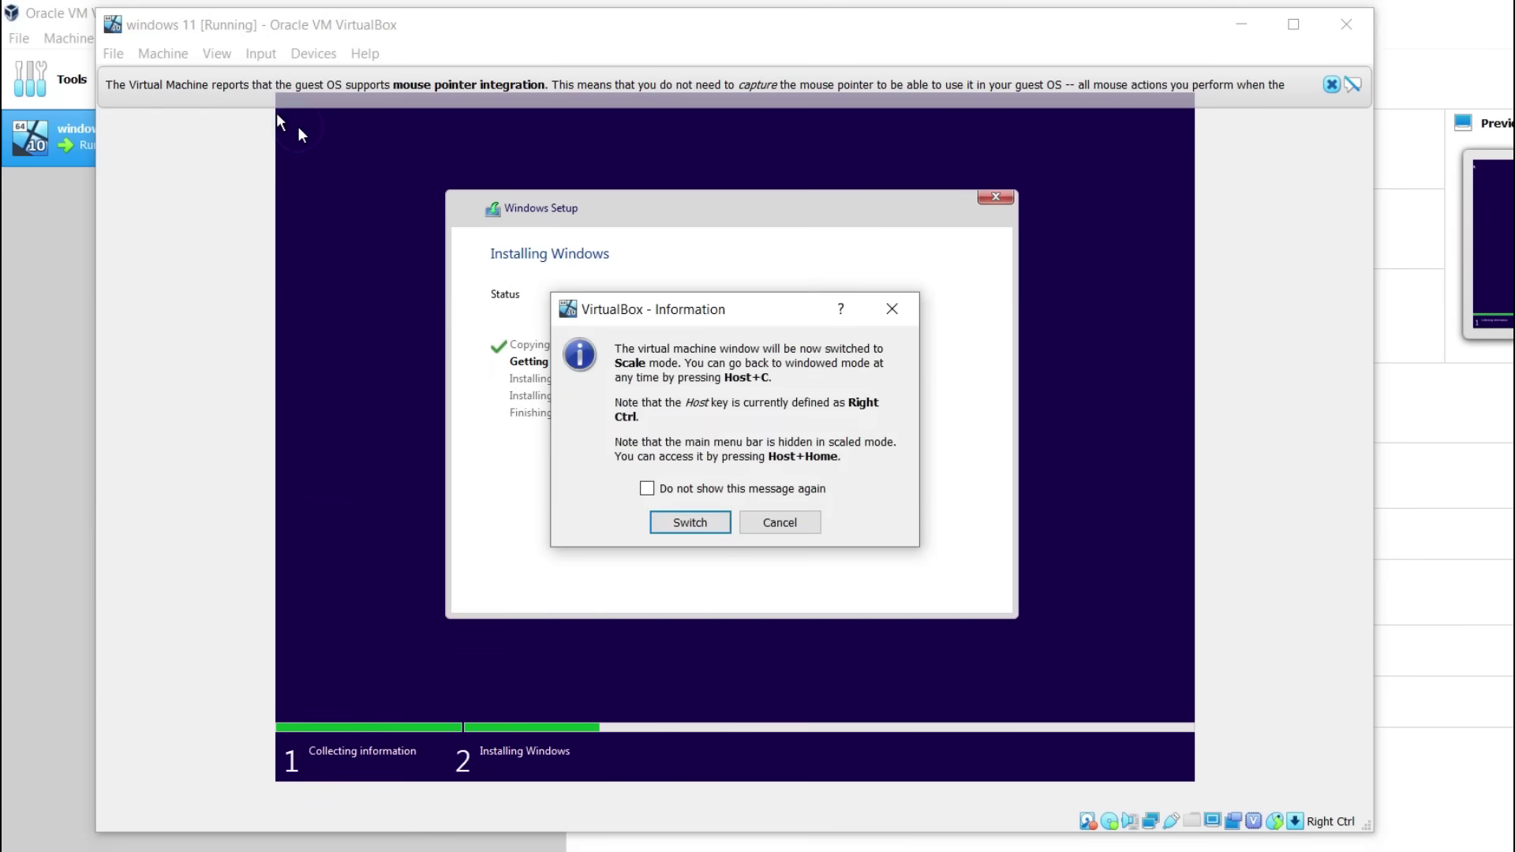
click(720, 529)
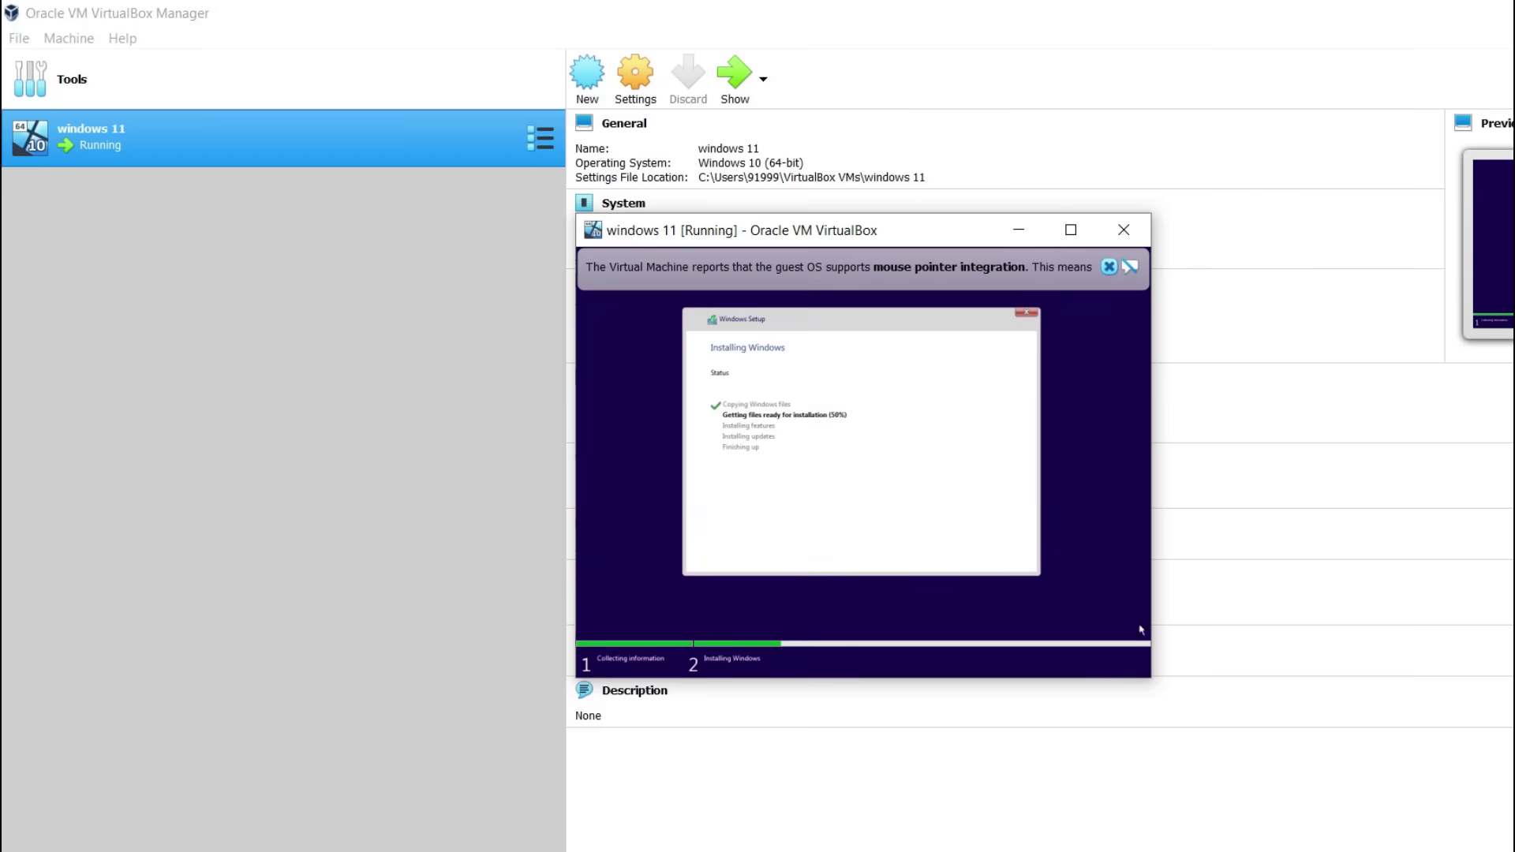
click(1092, 230)
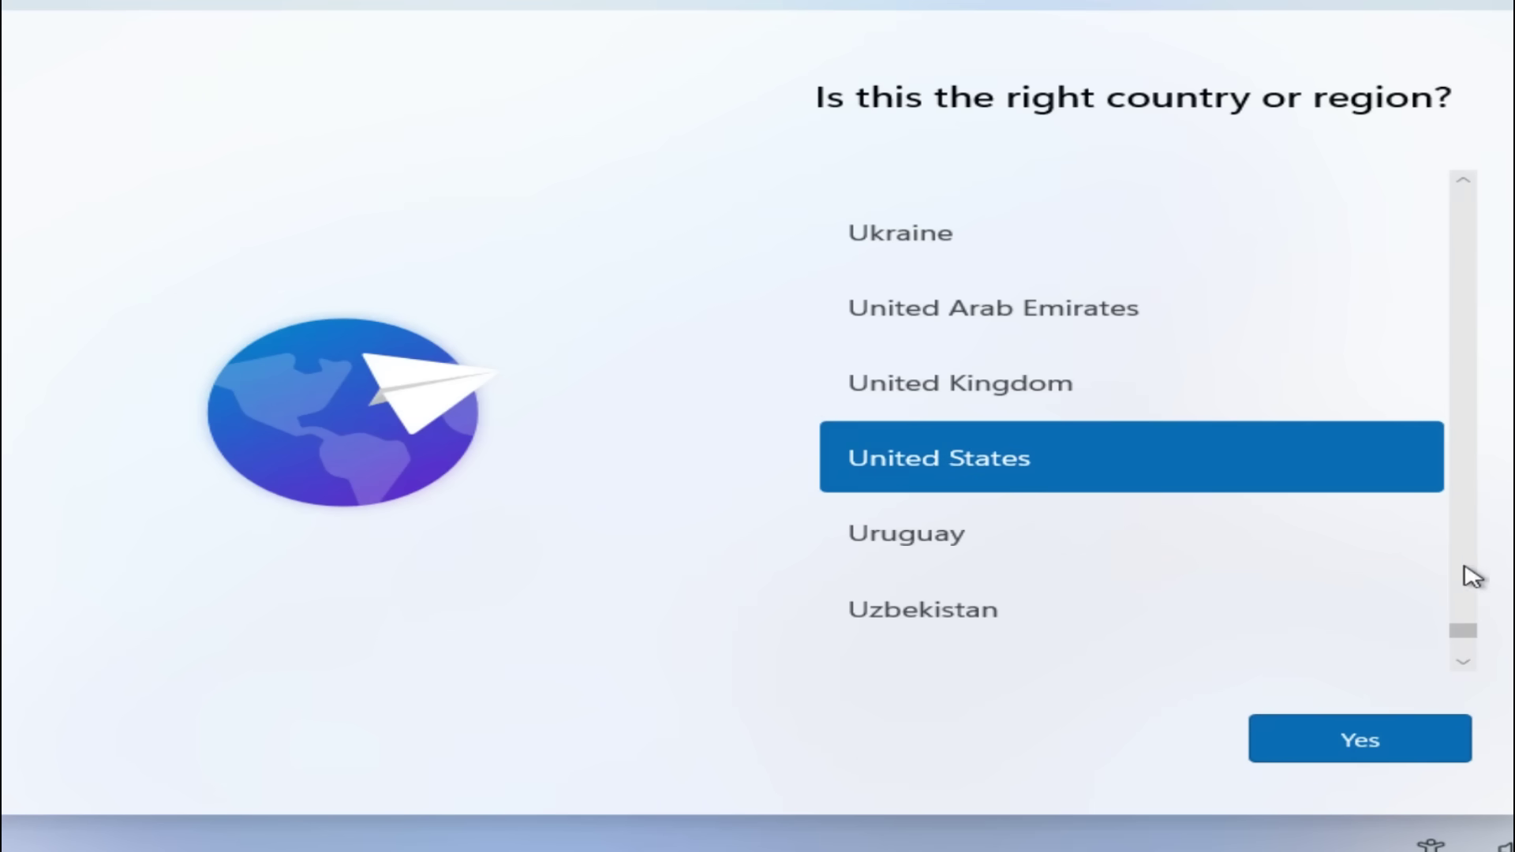
Set the region to India and the keyboard layout to English (India), without adding a second layout.
drag(1473, 643, 1473, 338)
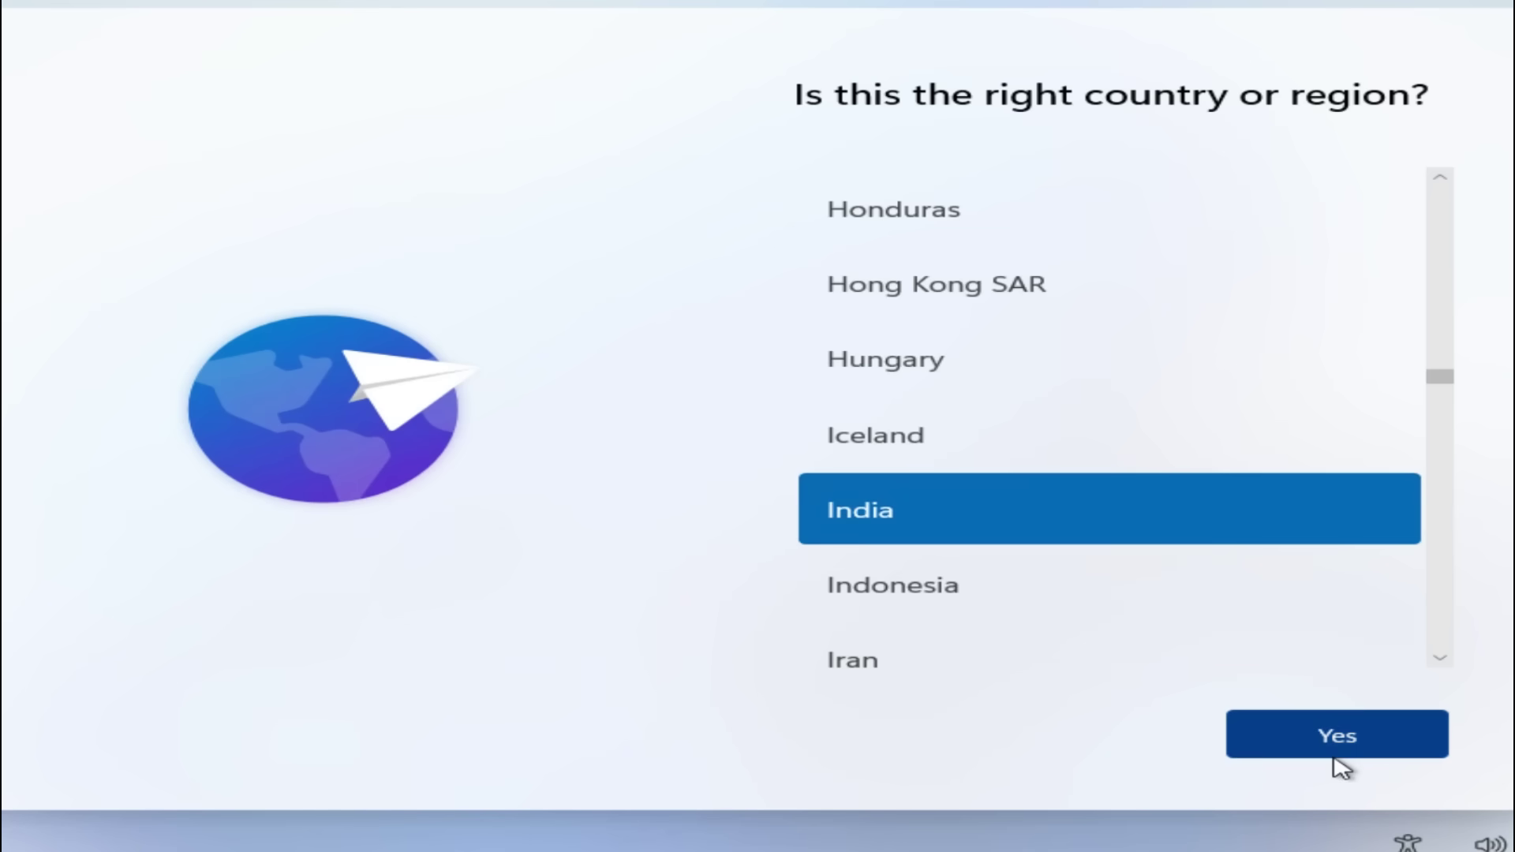
click(1355, 750)
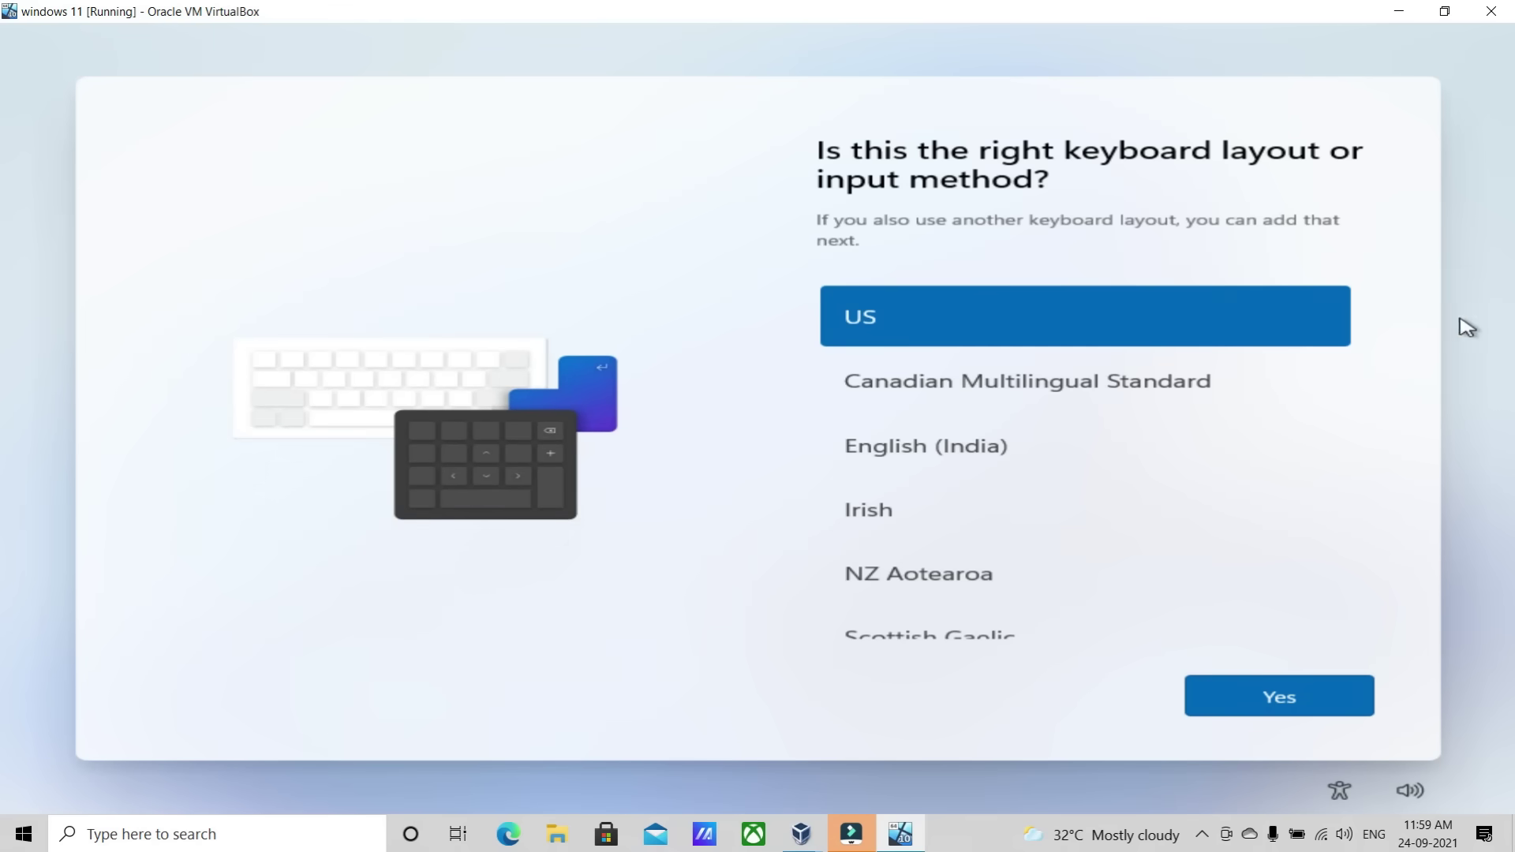
click(969, 451)
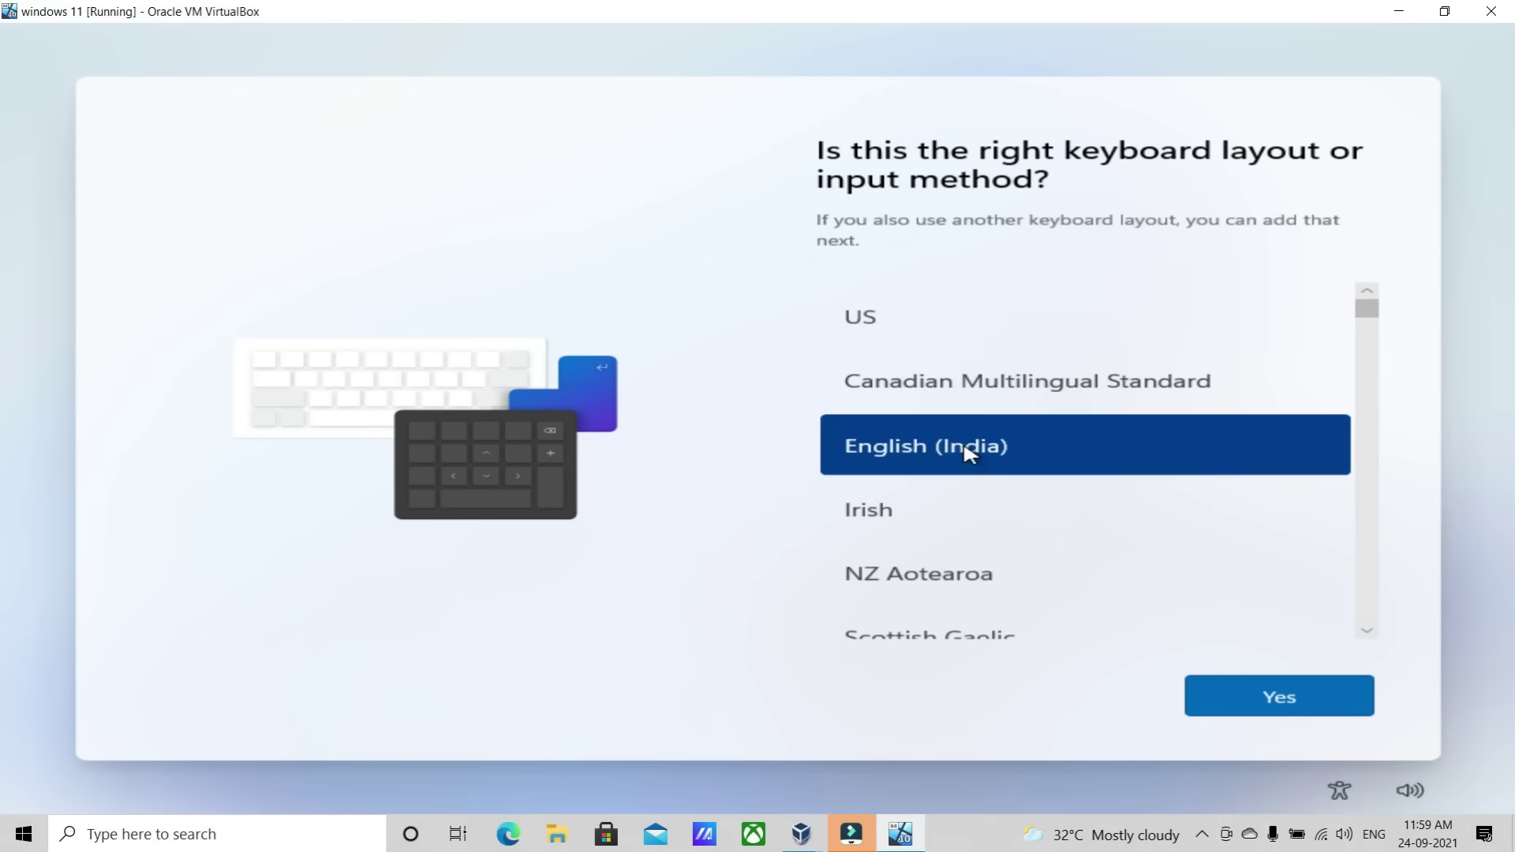
click(1279, 711)
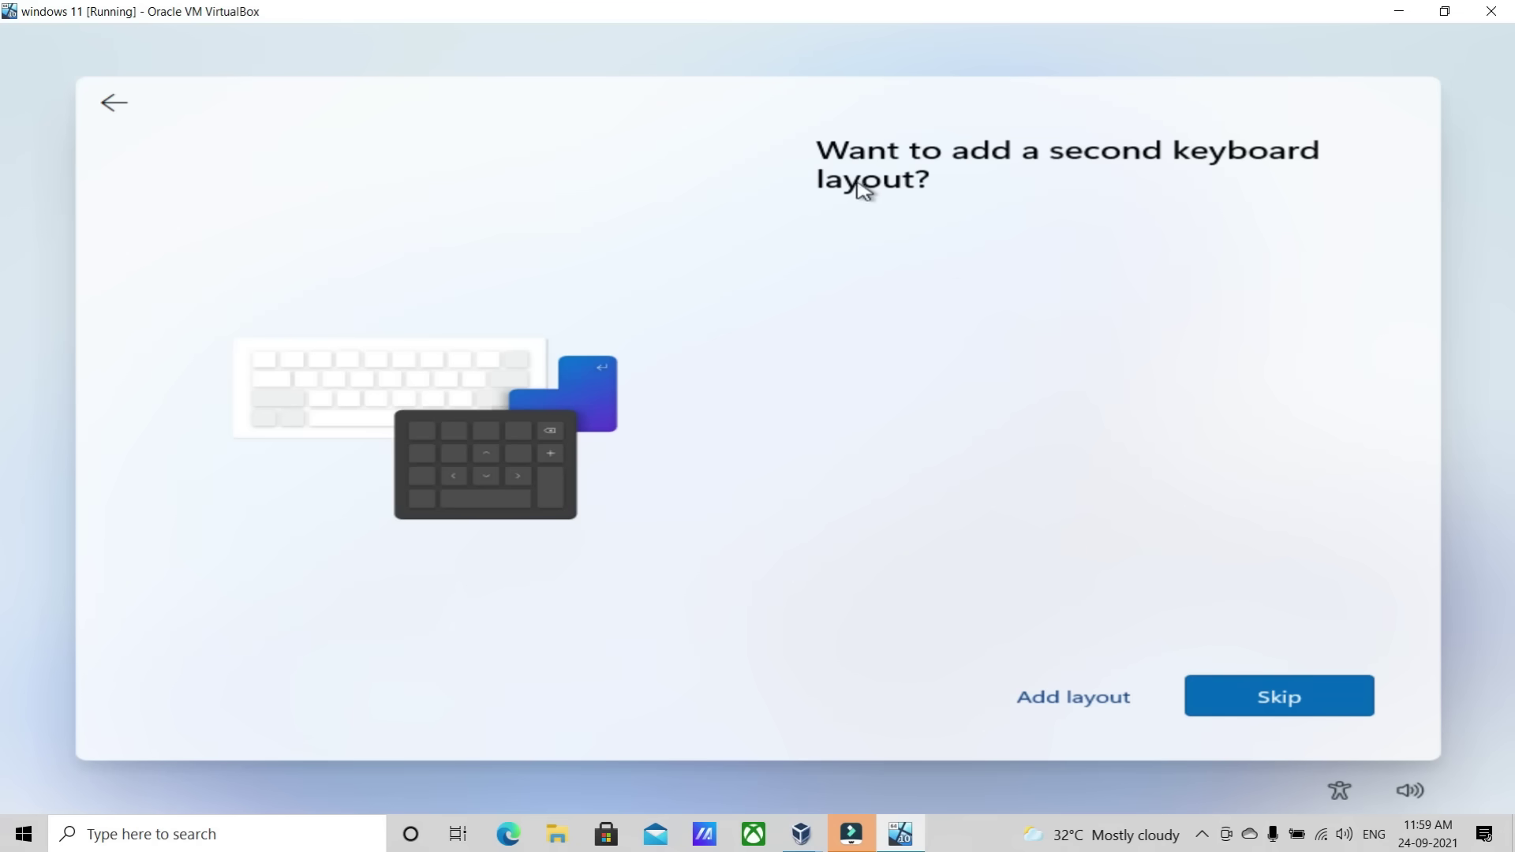
click(1269, 699)
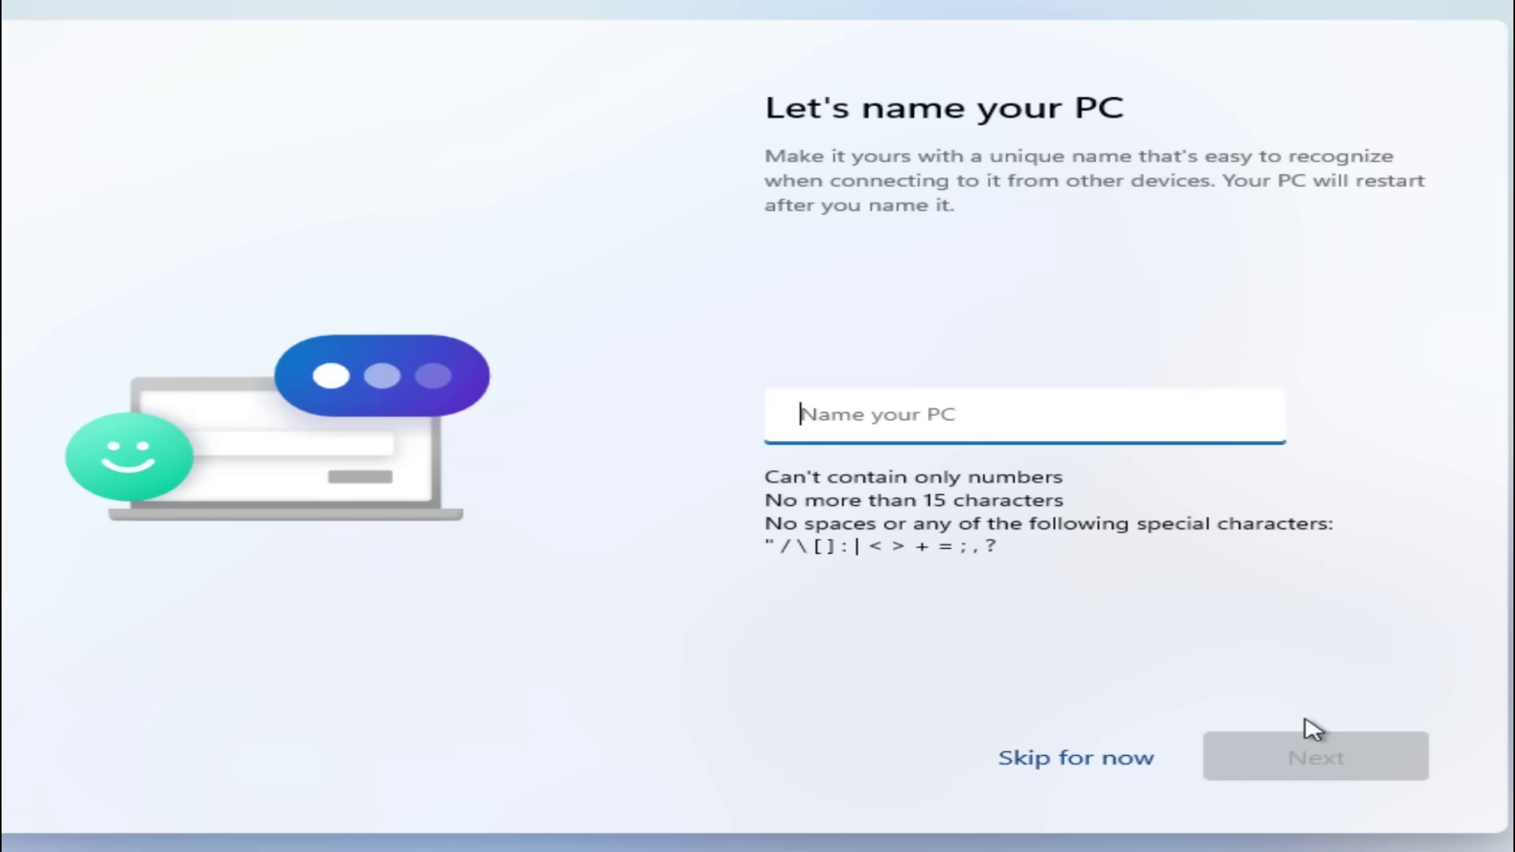
Name the PC Pcskill and set up the device for personal use.
text(Pcskill)
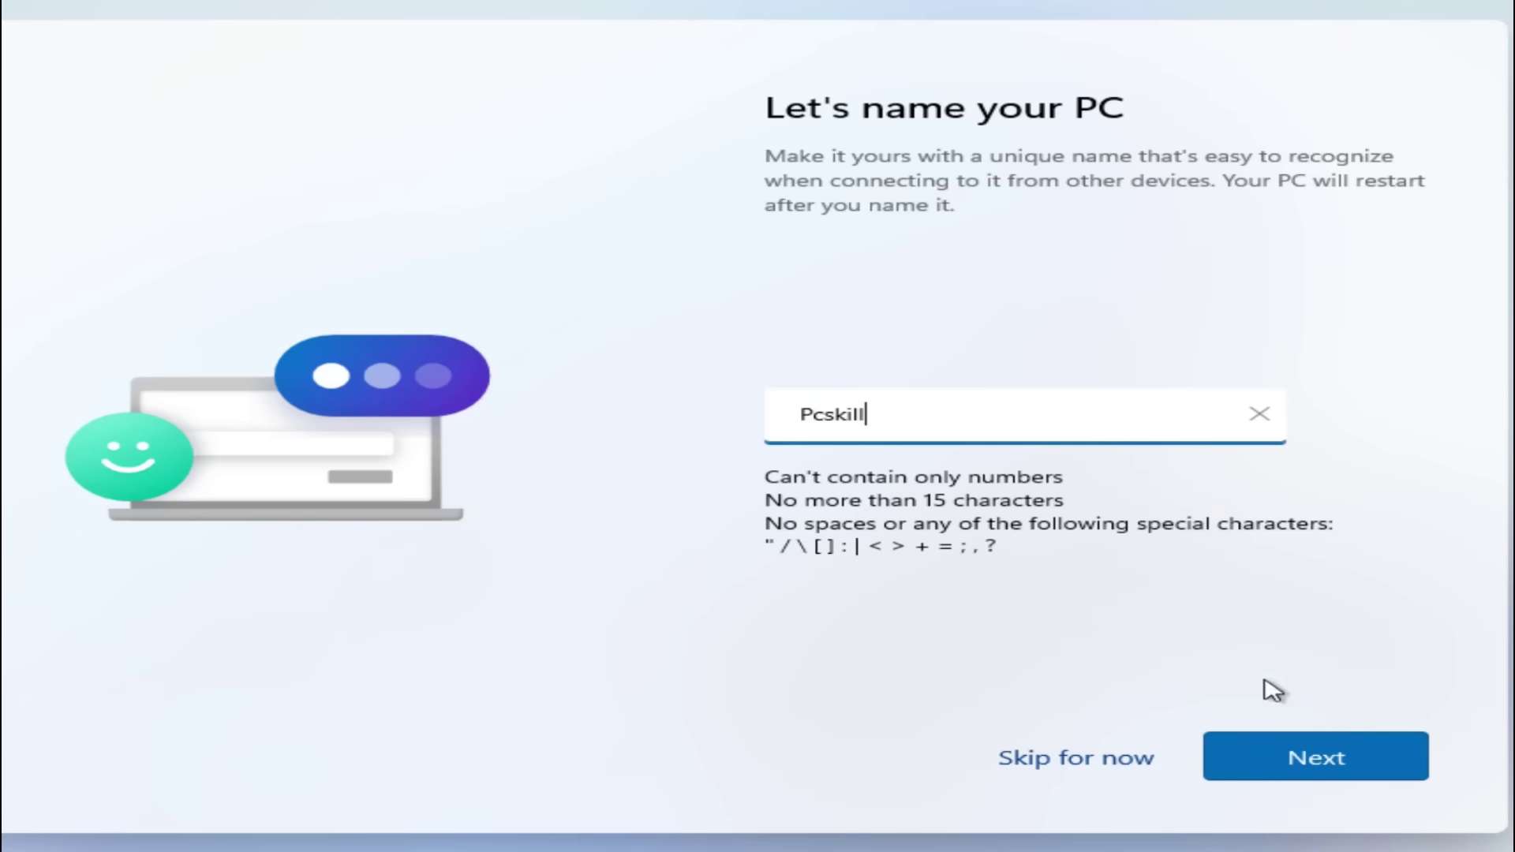
click(1273, 750)
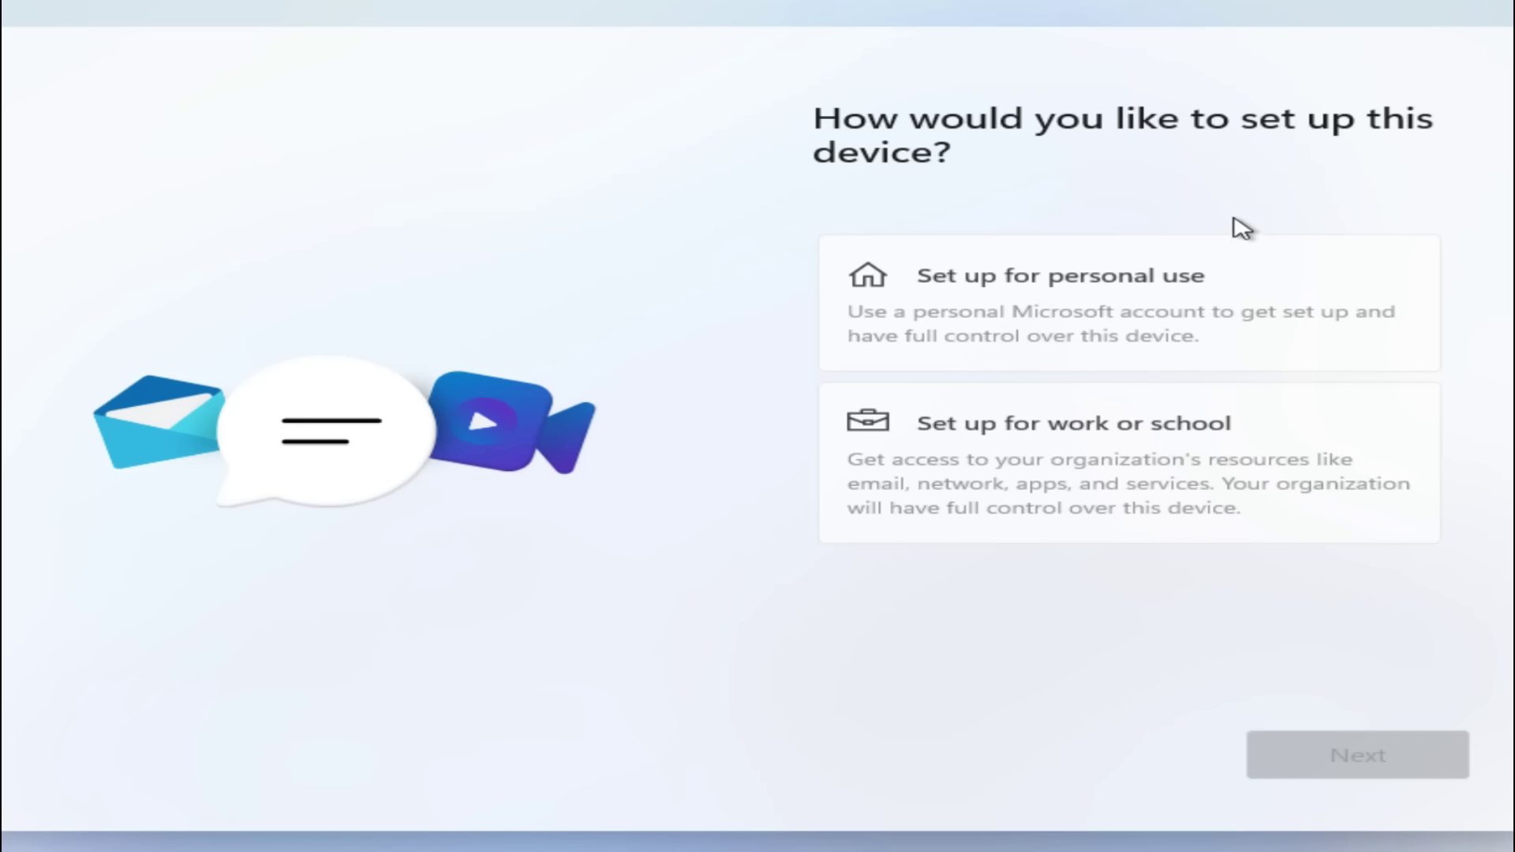
click(1046, 303)
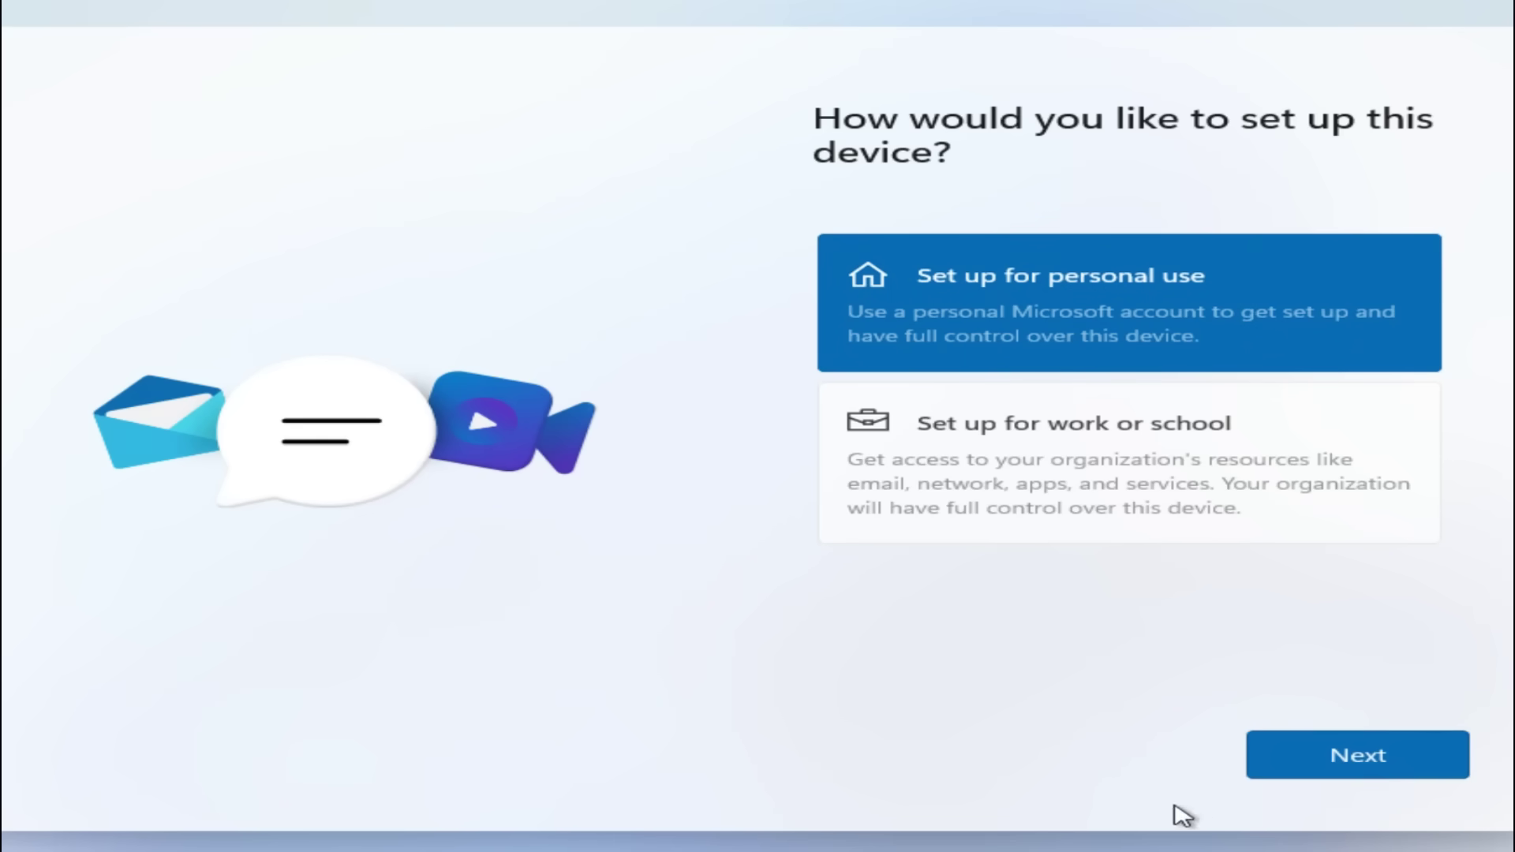
click(1325, 774)
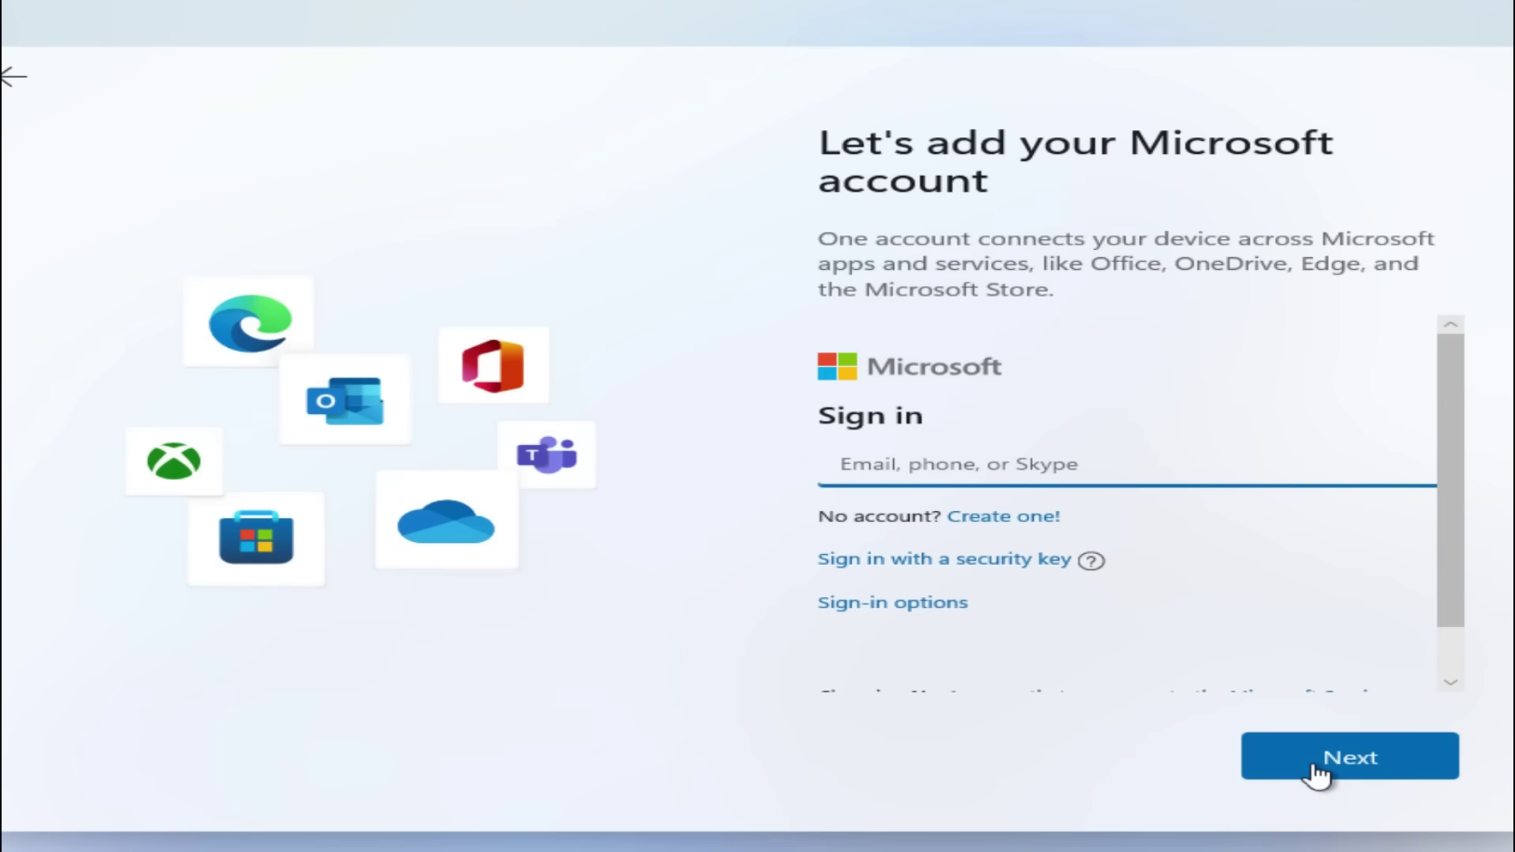
Choose an offline account from the sign-in options and skip adding a Microsoft account.
scroll(1353, 484, down, 1)
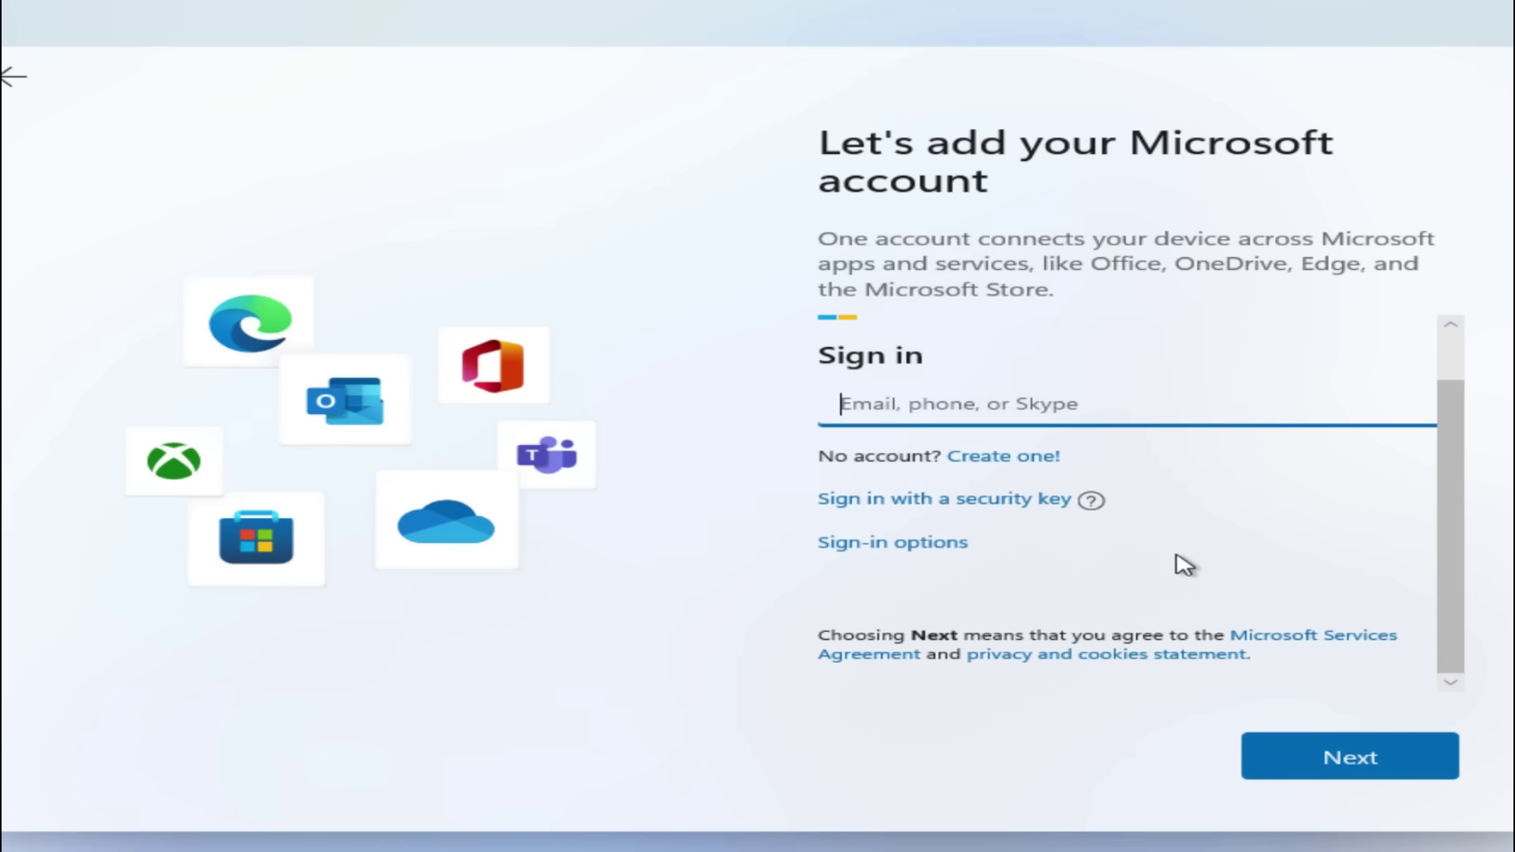
click(1350, 759)
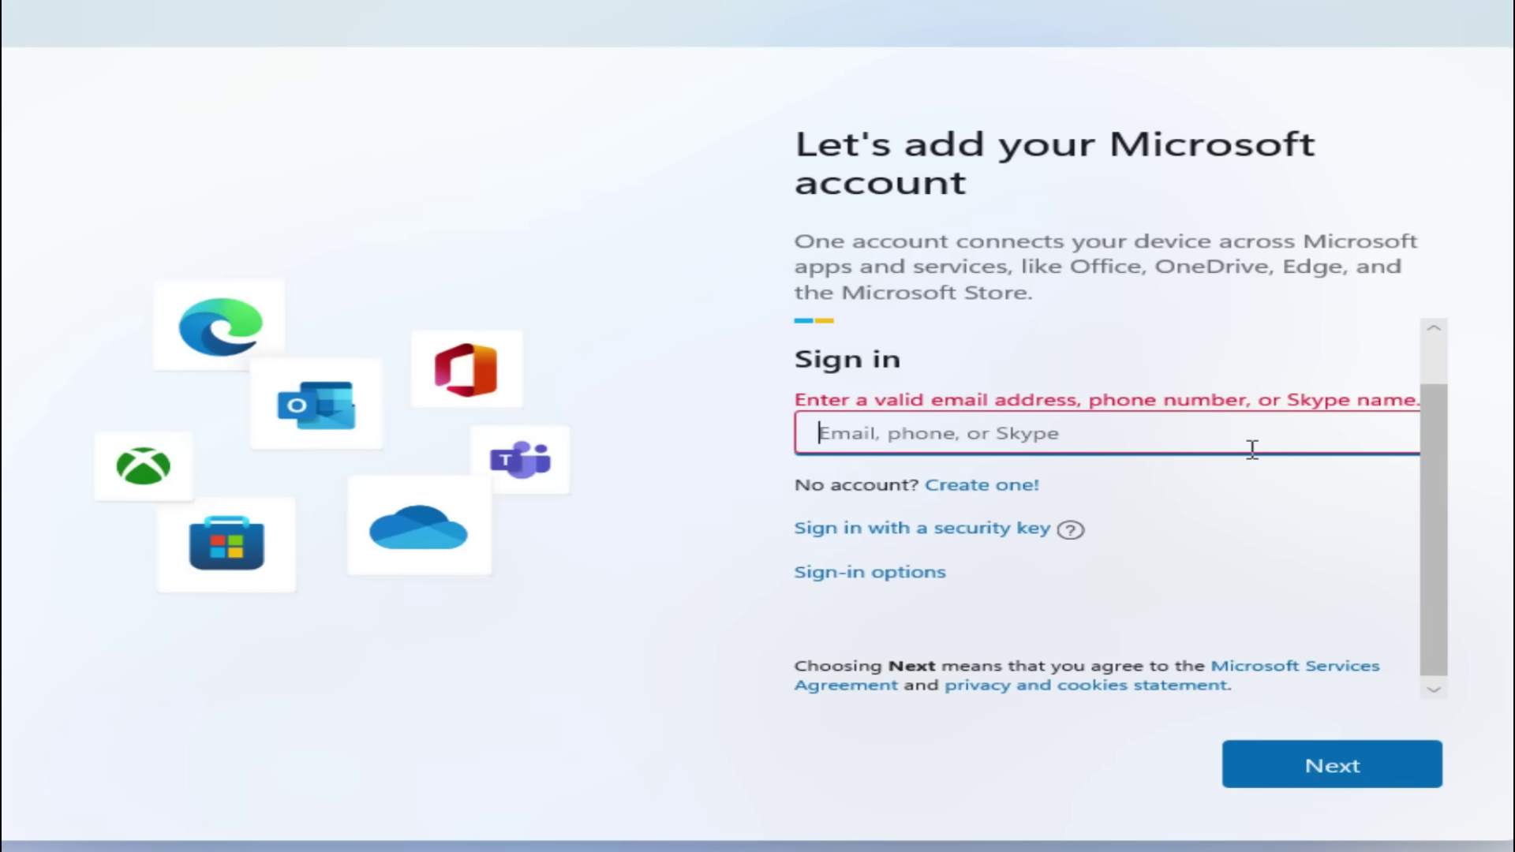
click(849, 575)
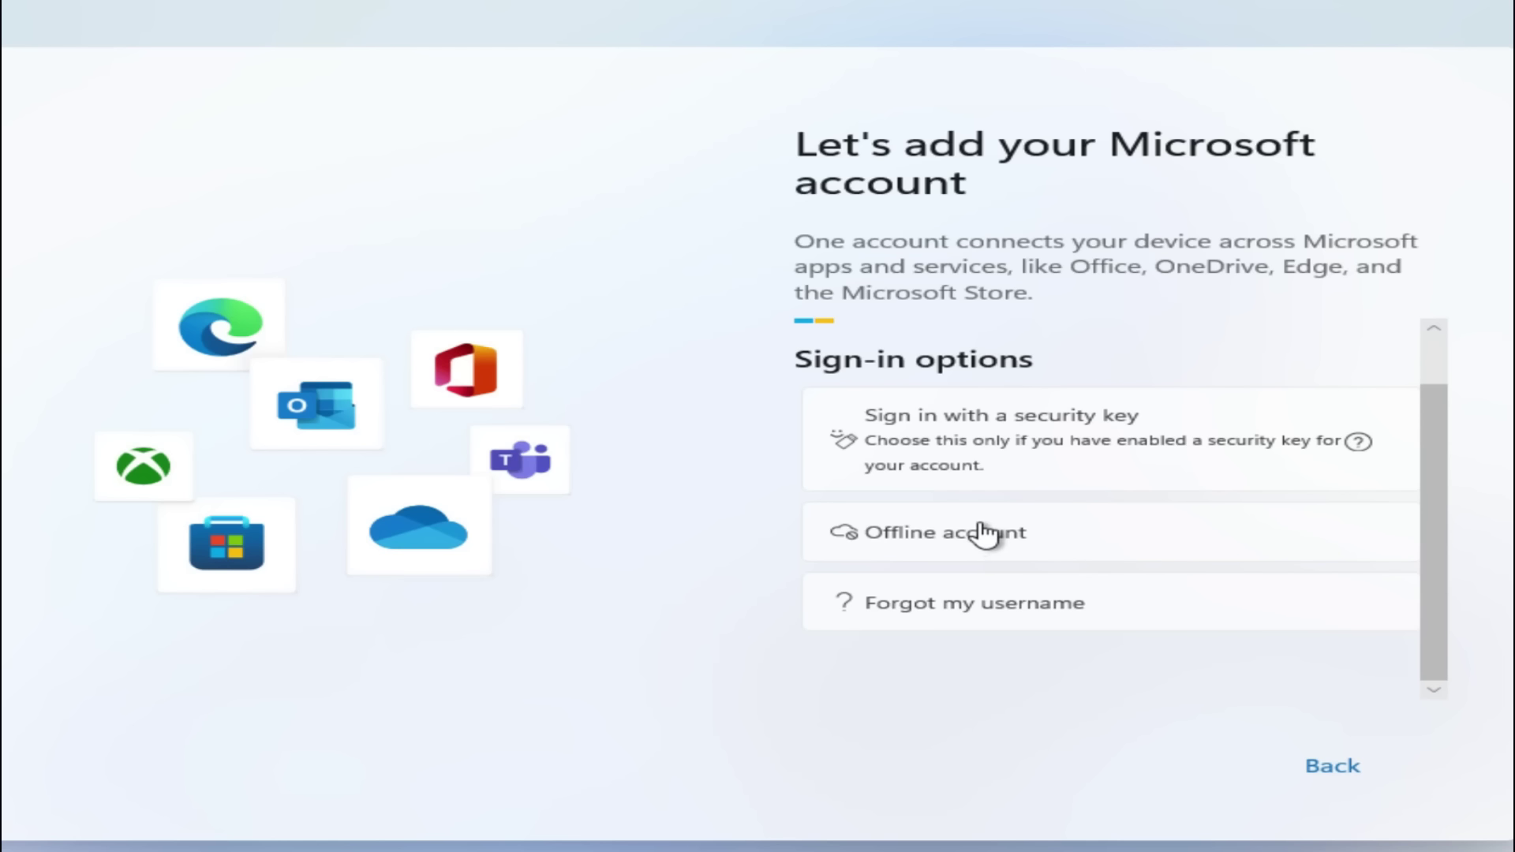
click(876, 545)
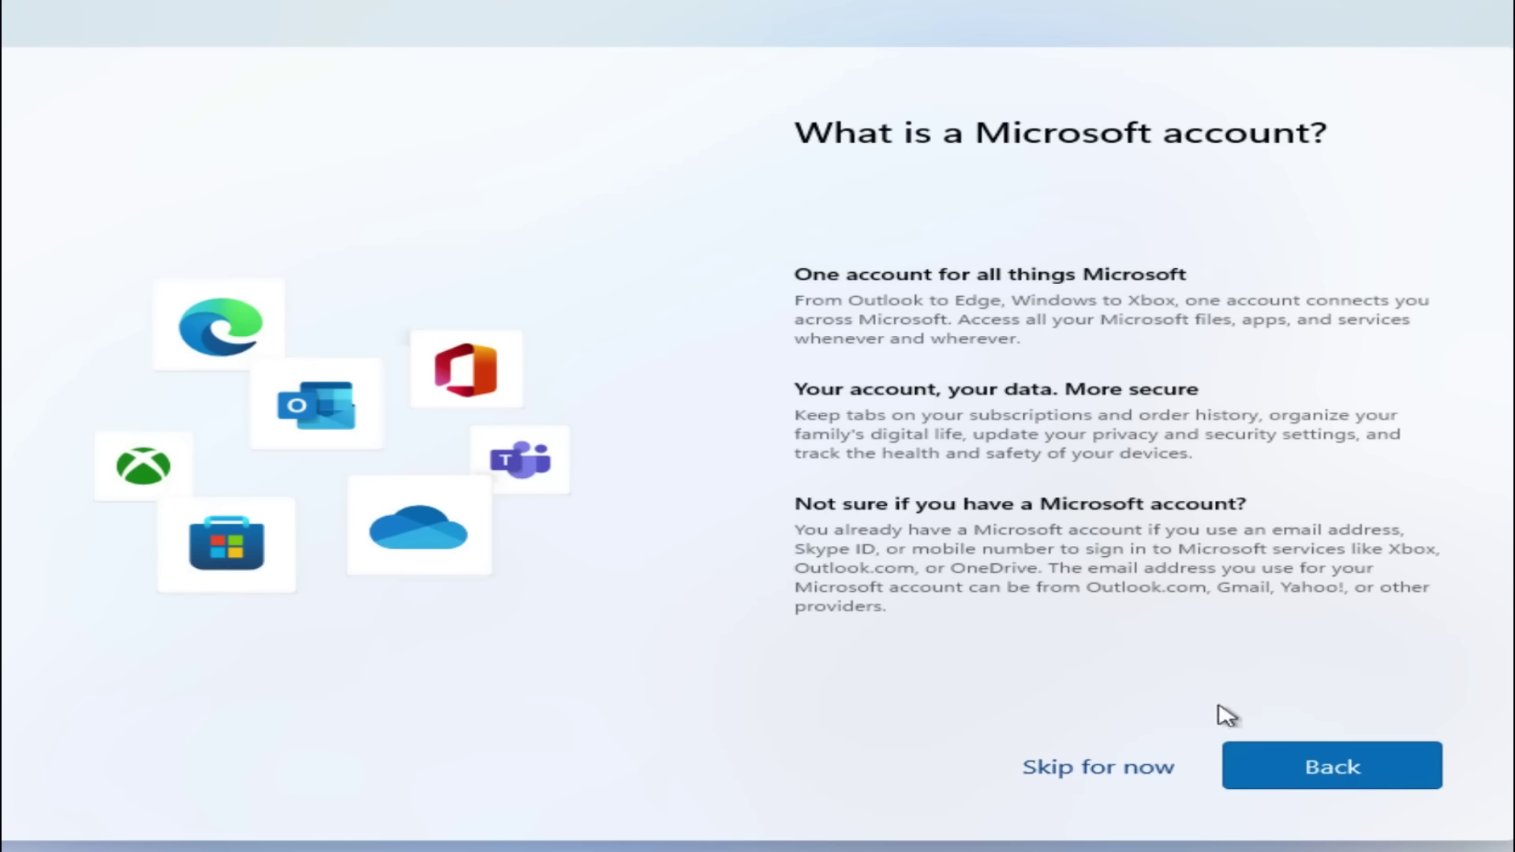
click(1115, 772)
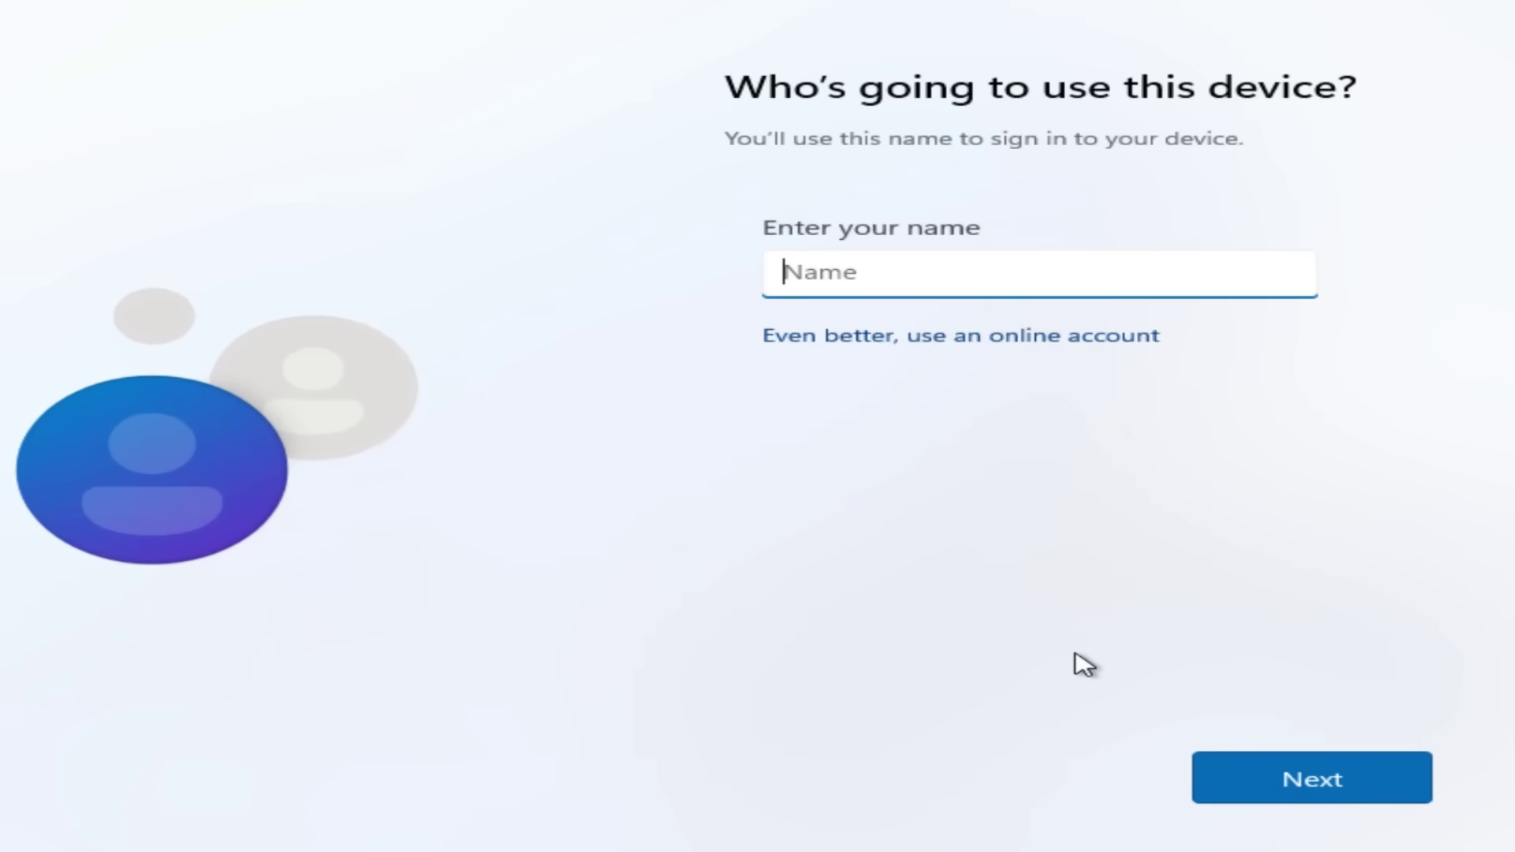
Create the local user PC Skill, entering and confirming the account password.
text(PC Skill)
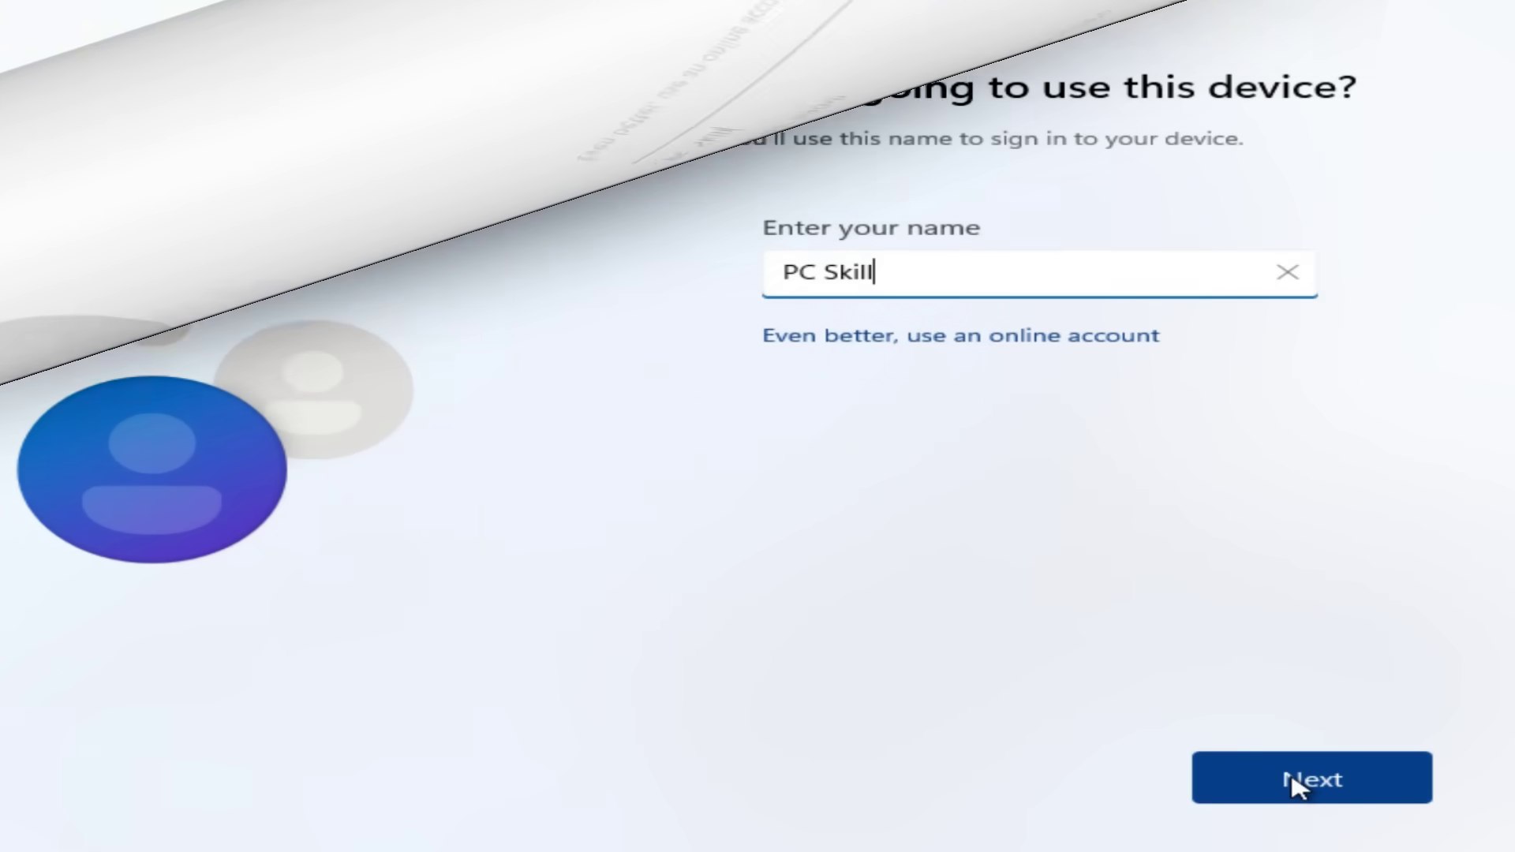
click(1294, 784)
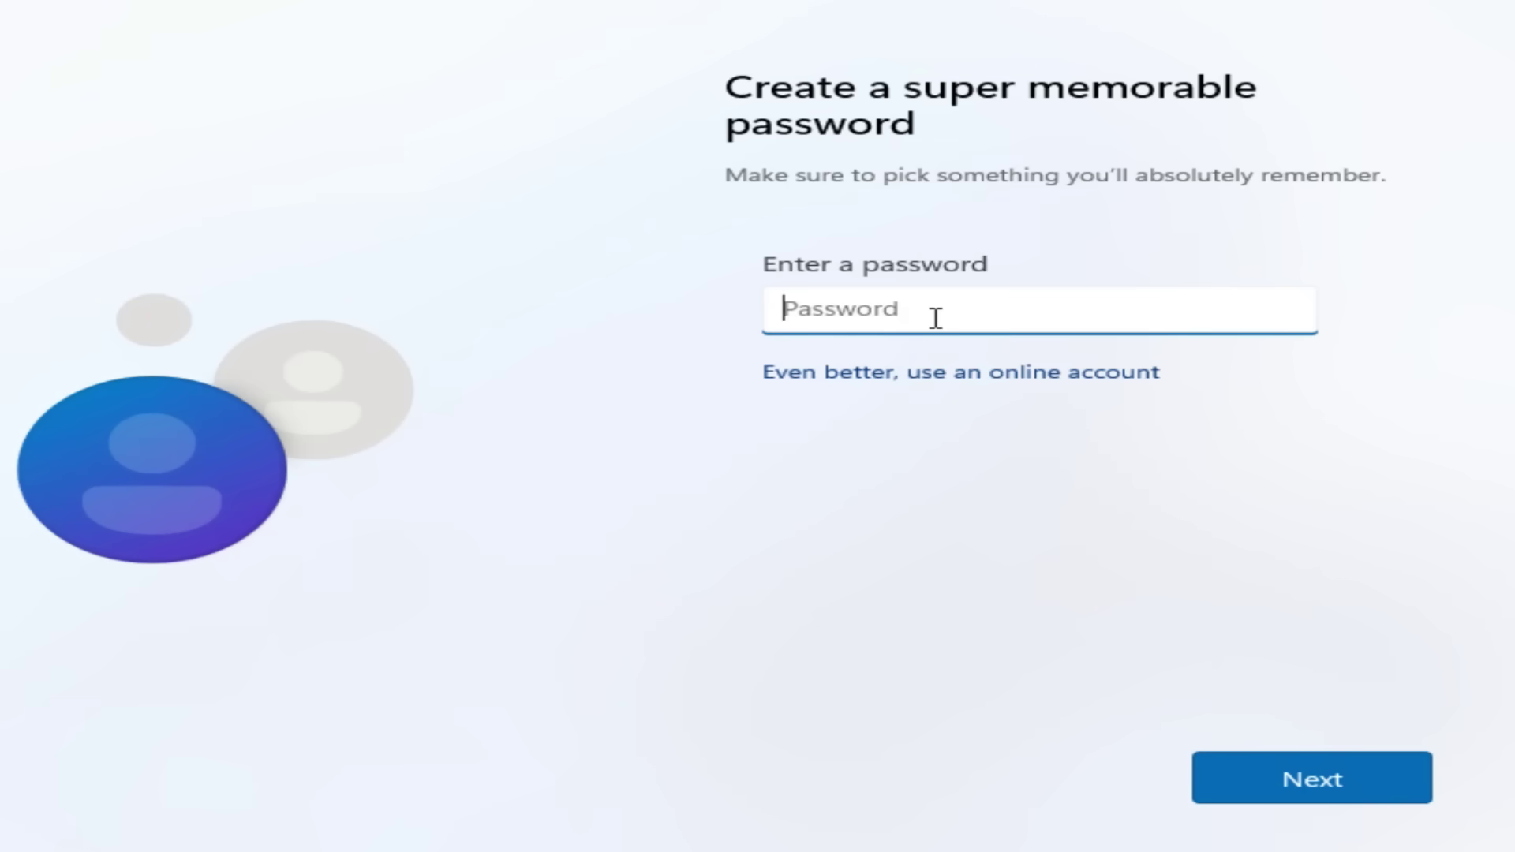
text(********)
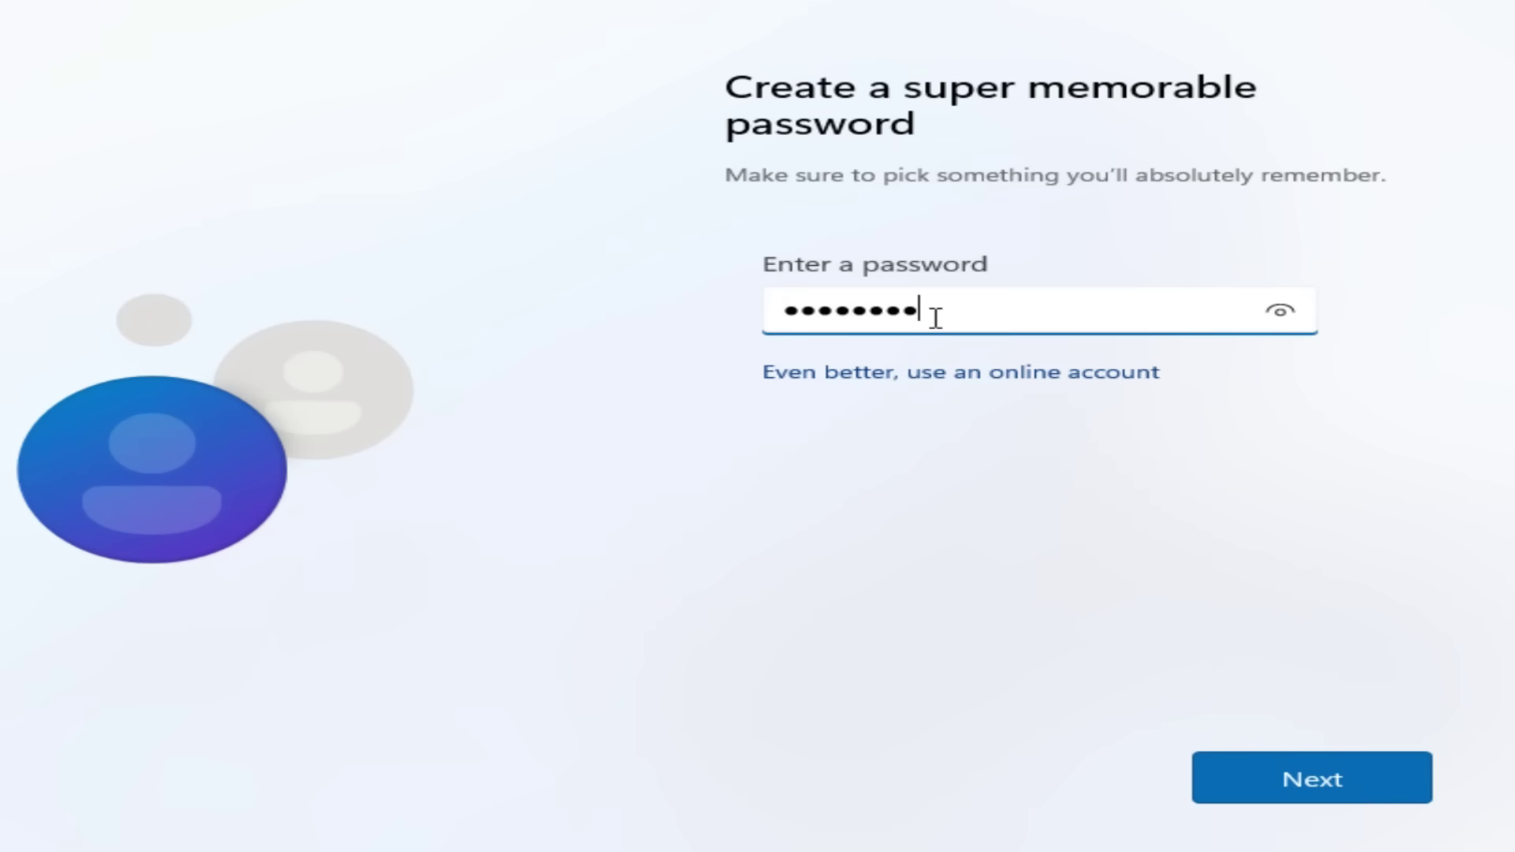
click(1324, 780)
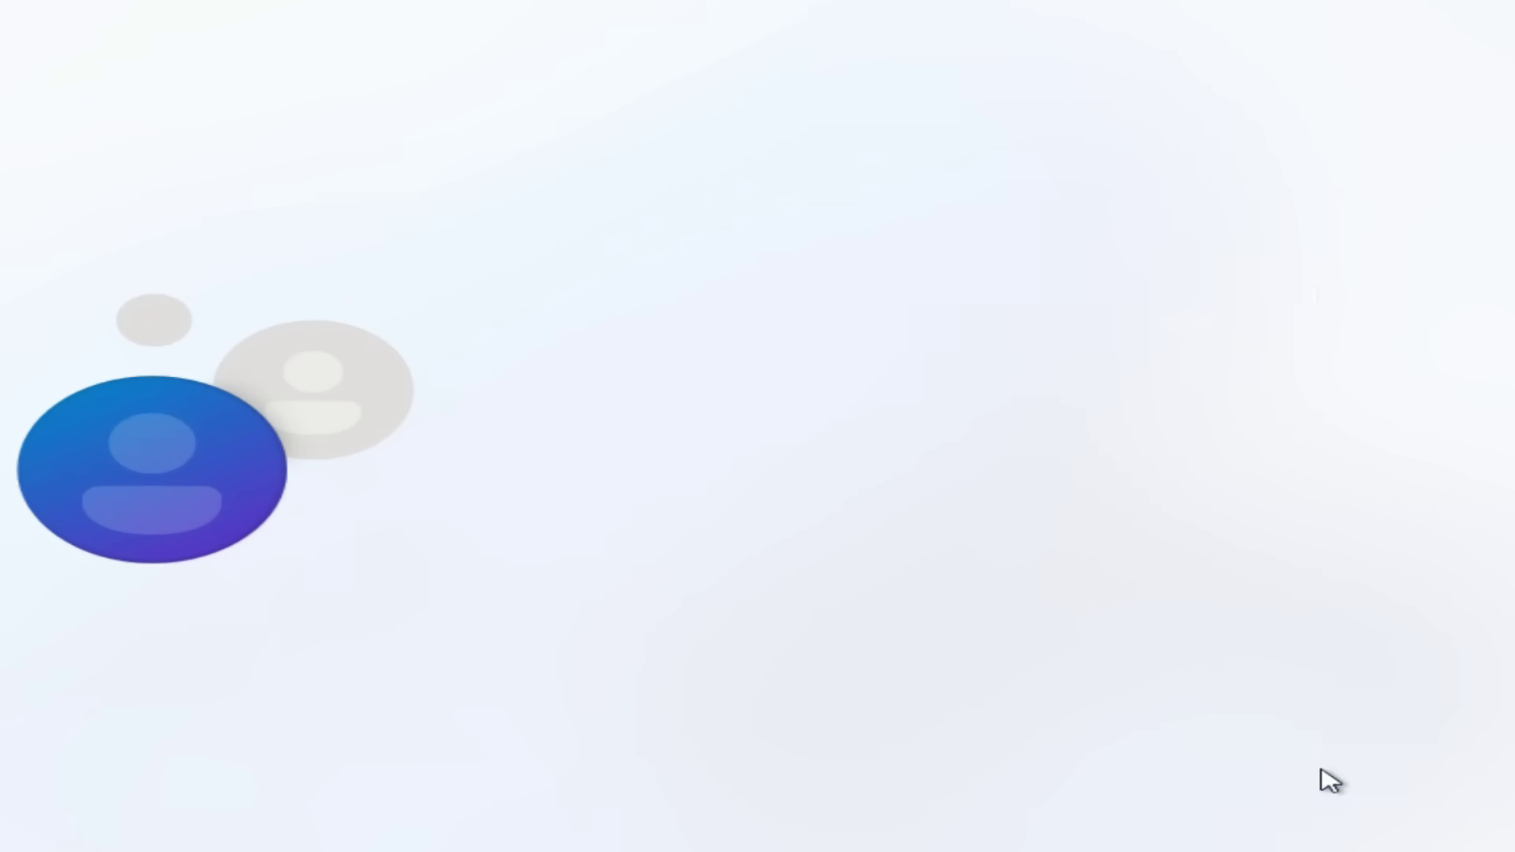
text(*********)
click(1330, 797)
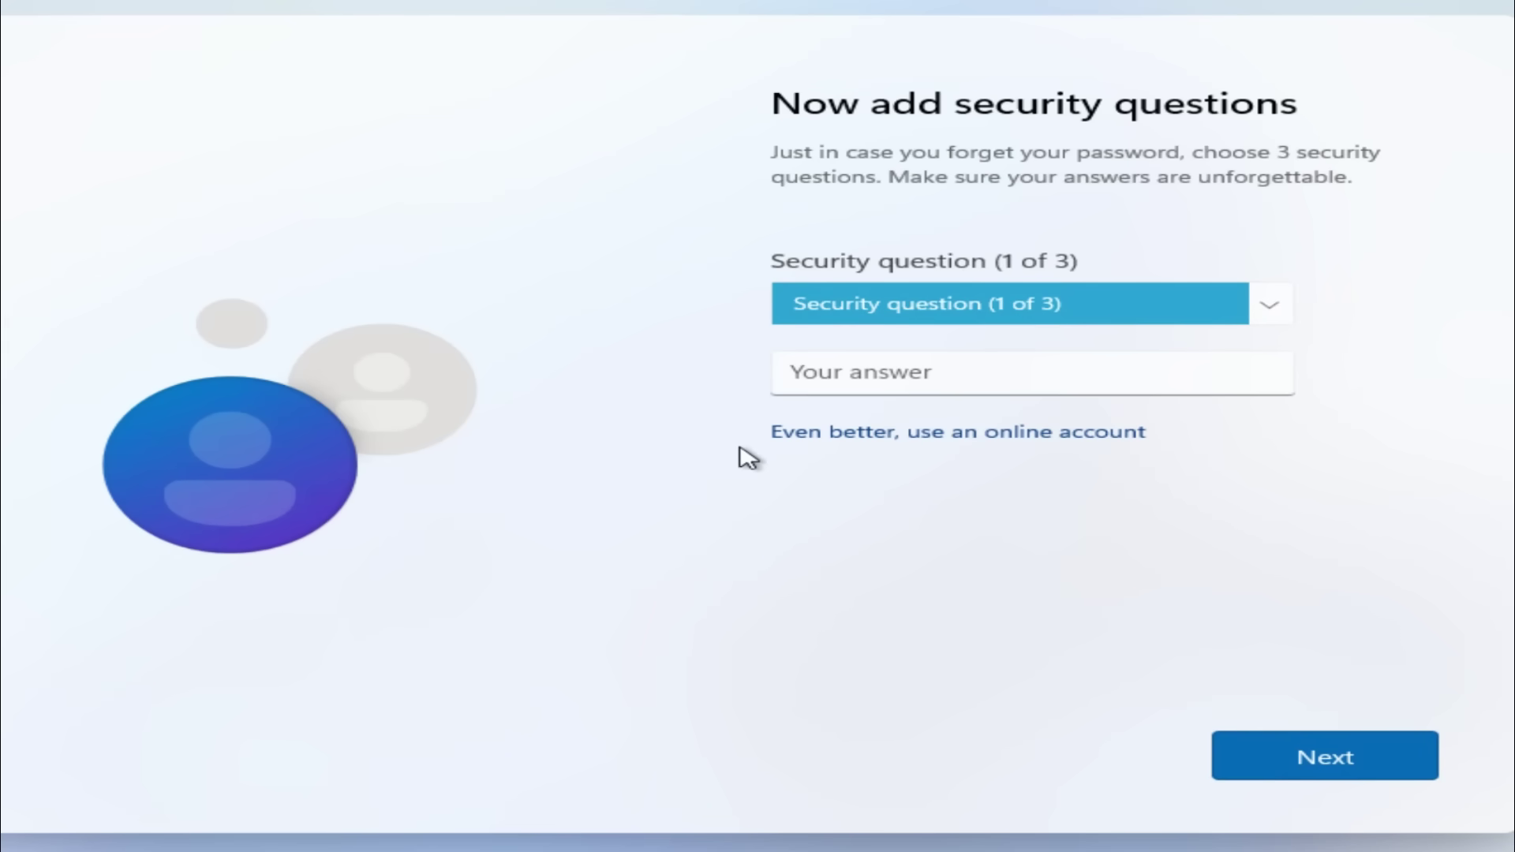
Choose "What was your first pet's name?" as the first security question and begin its answer.
click(879, 308)
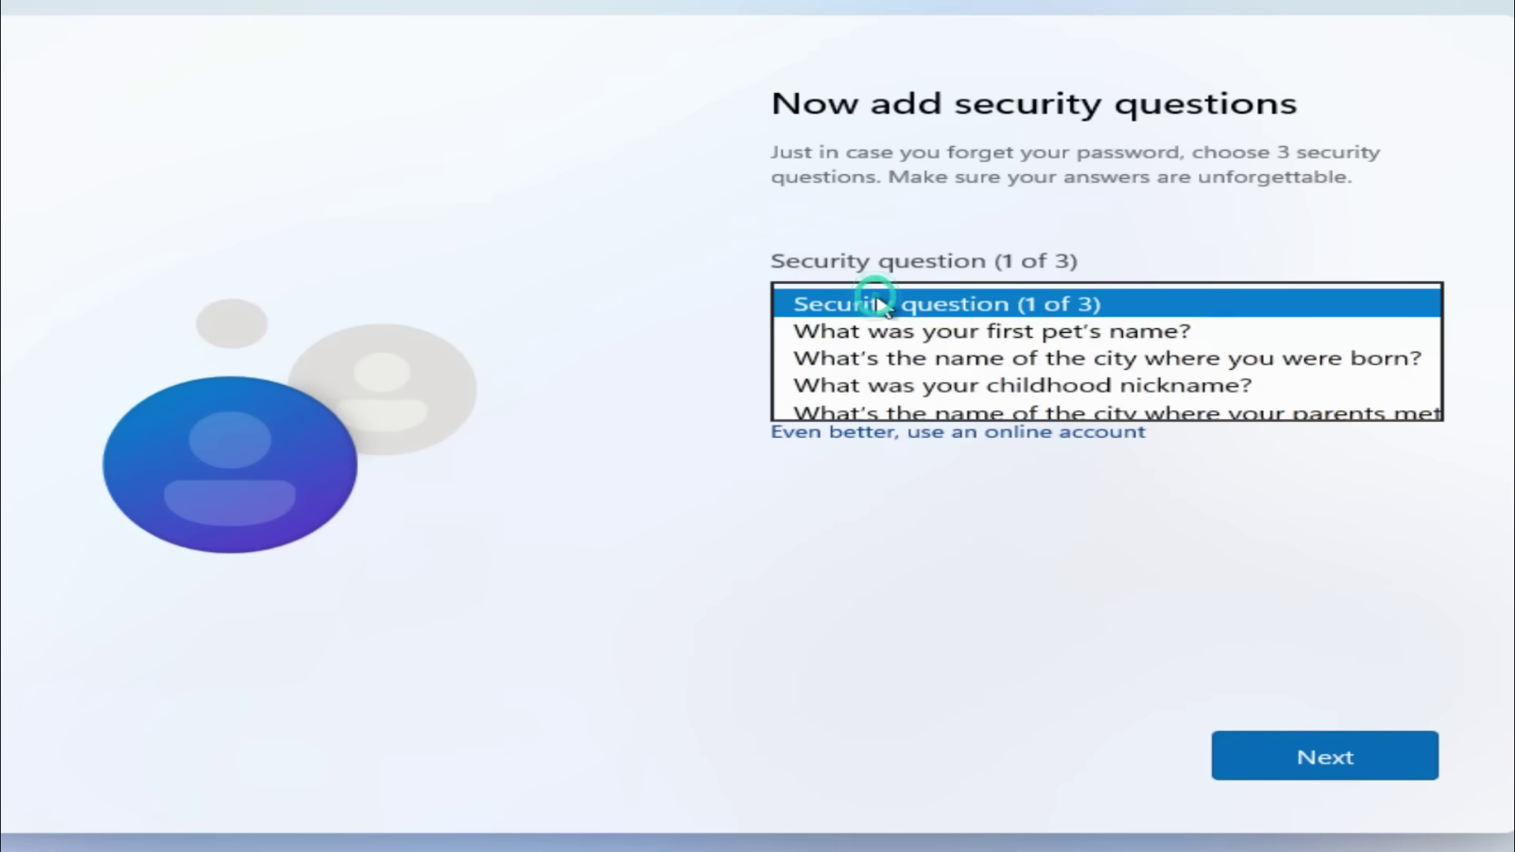
click(895, 335)
click(898, 368)
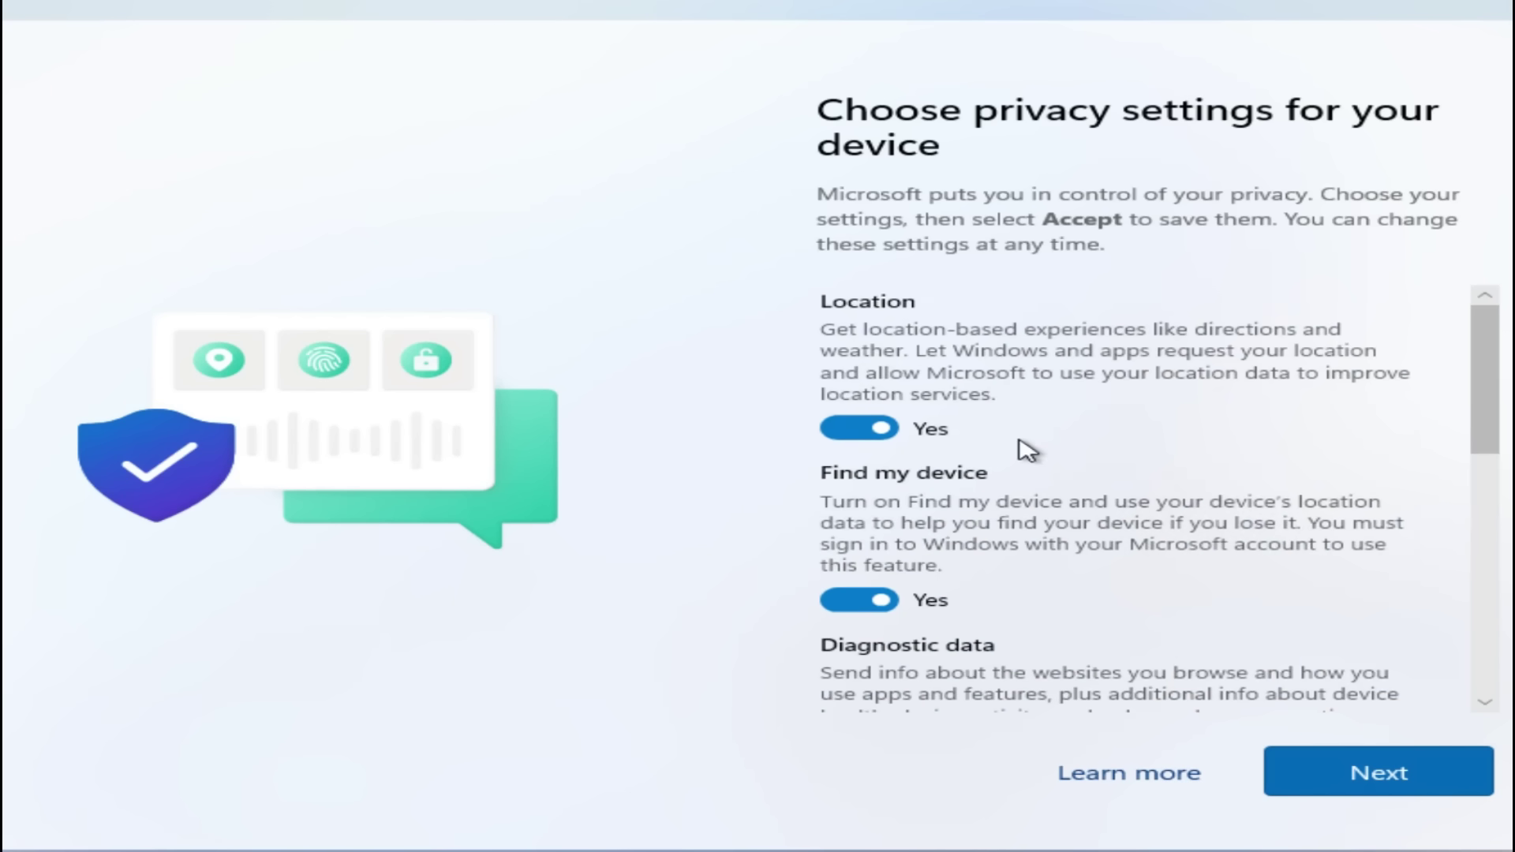
Review the device privacy settings and accept them with all options left on.
scroll(1041, 562, down, 2)
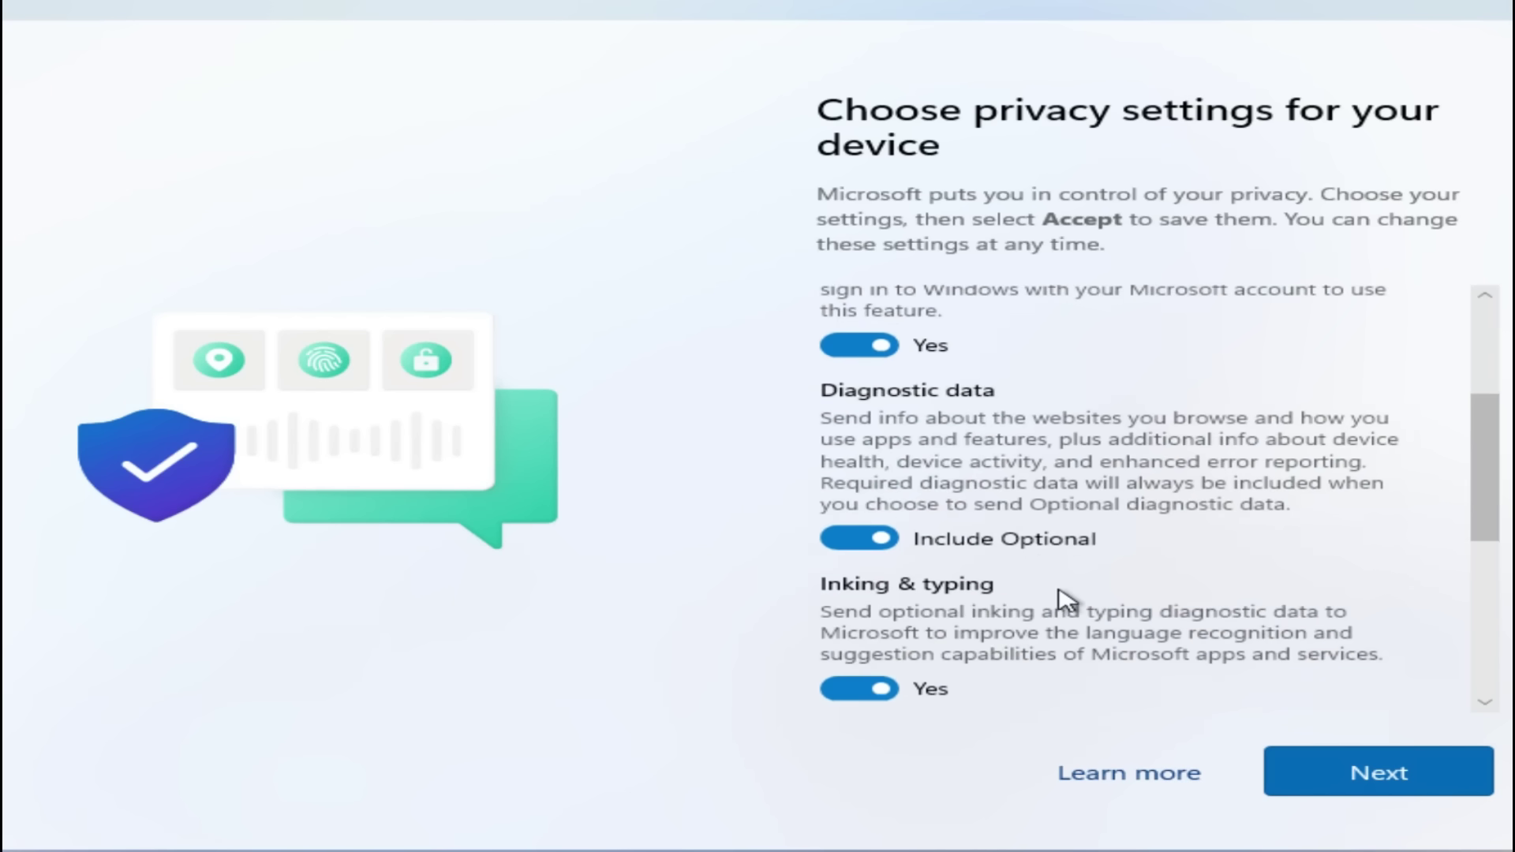
scroll(1060, 603, down, 2)
scroll(1110, 663, down, 2)
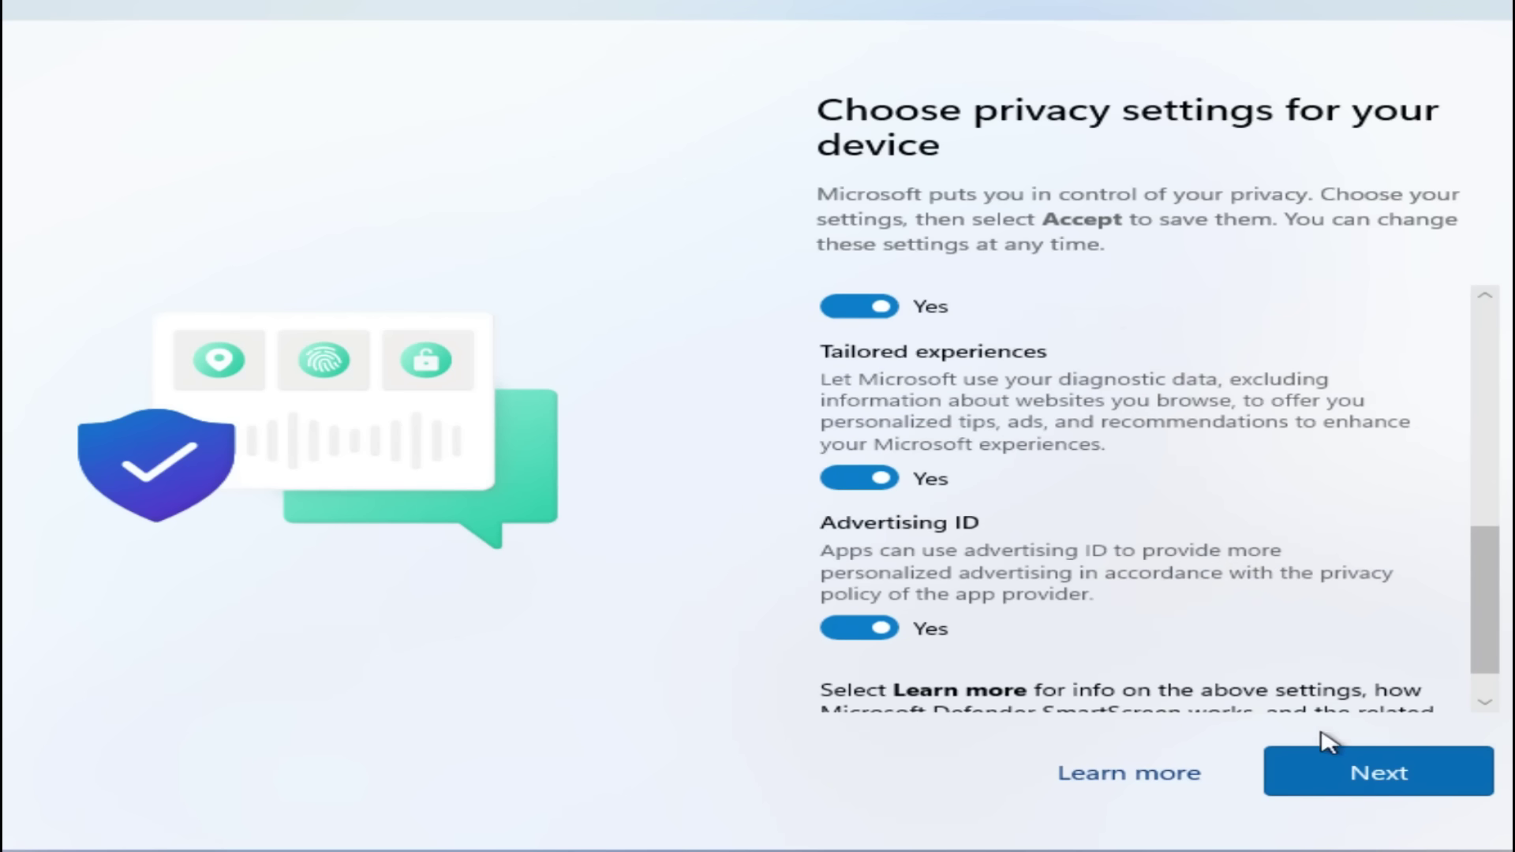
click(1373, 776)
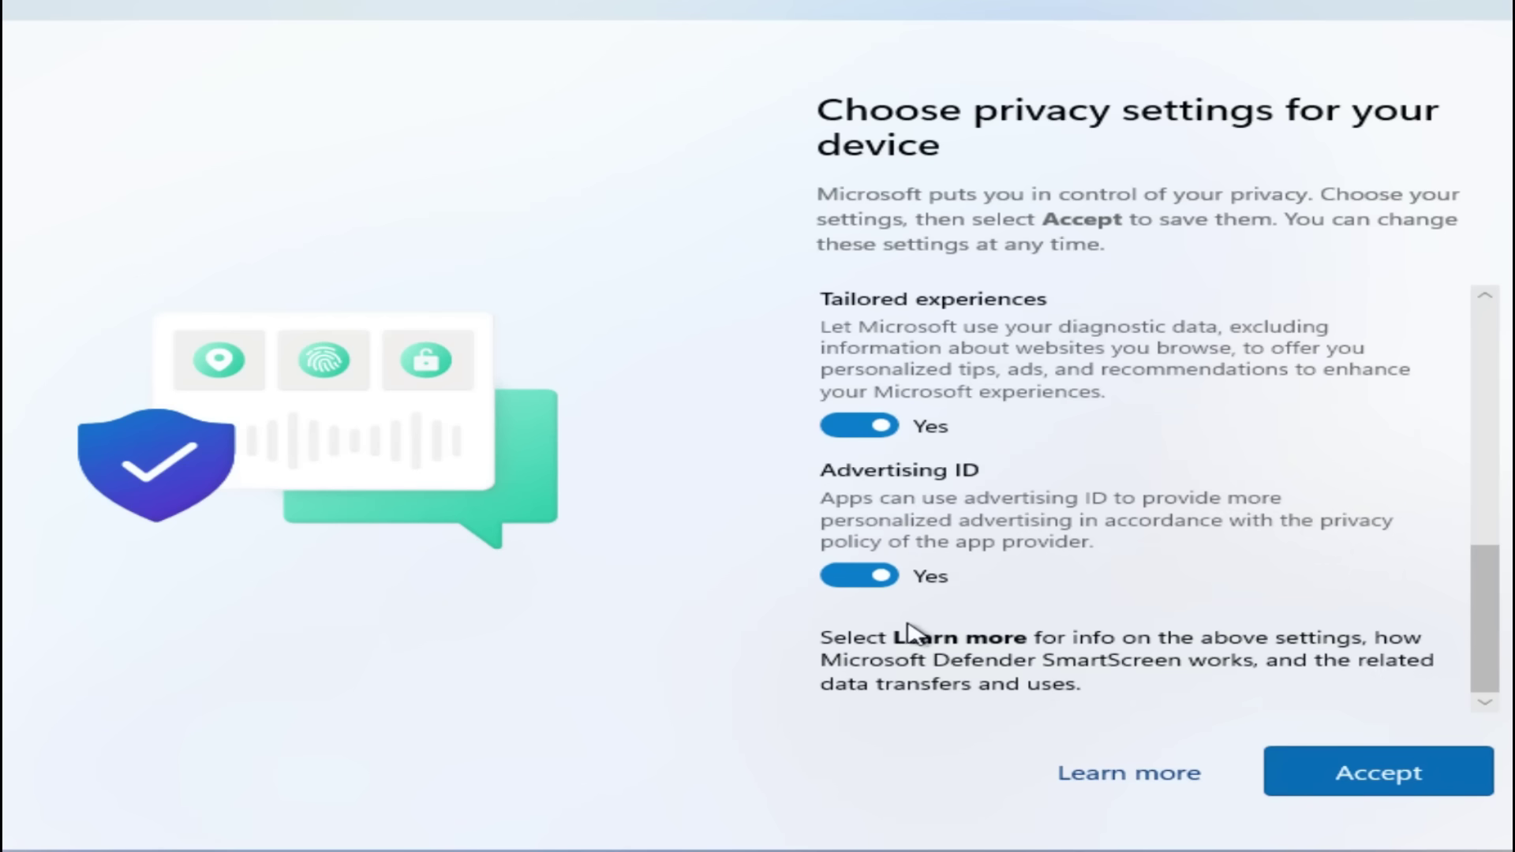
click(1370, 785)
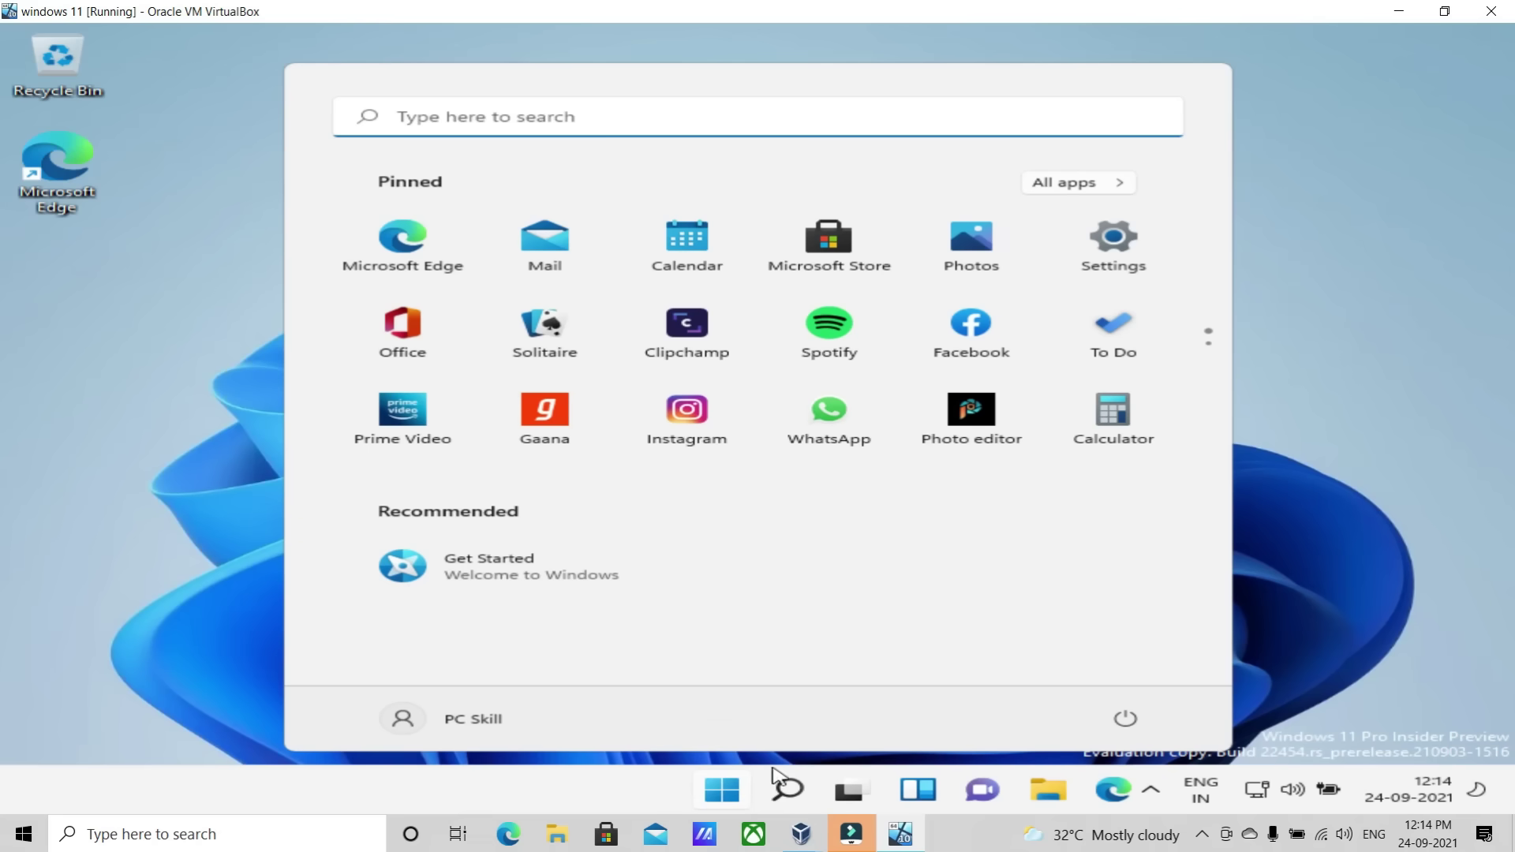
click(739, 792)
click(736, 794)
click(738, 795)
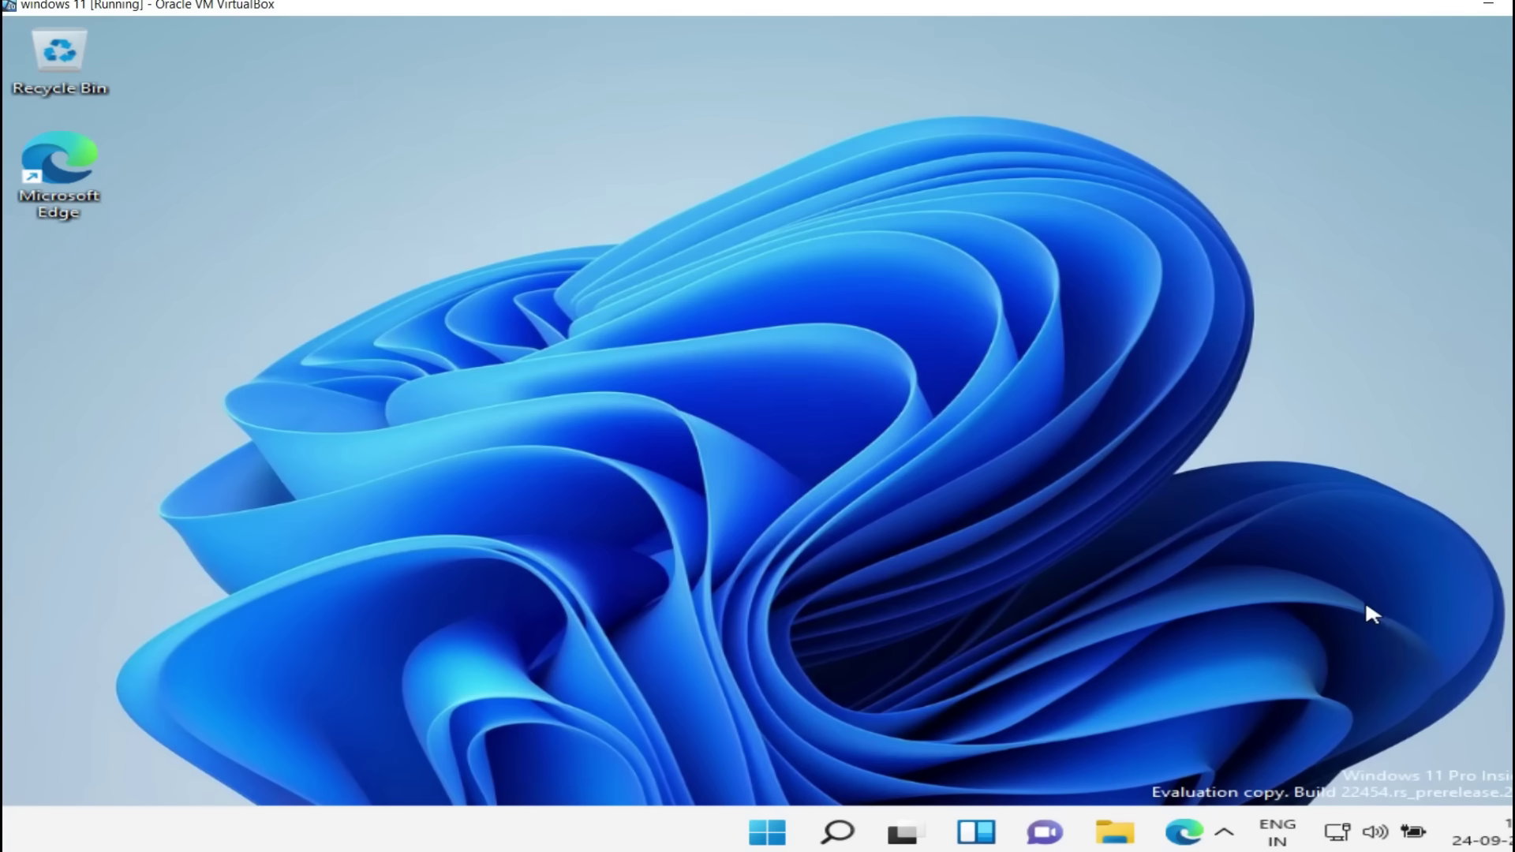
Shut down the Windows 11 guest system.
click(778, 835)
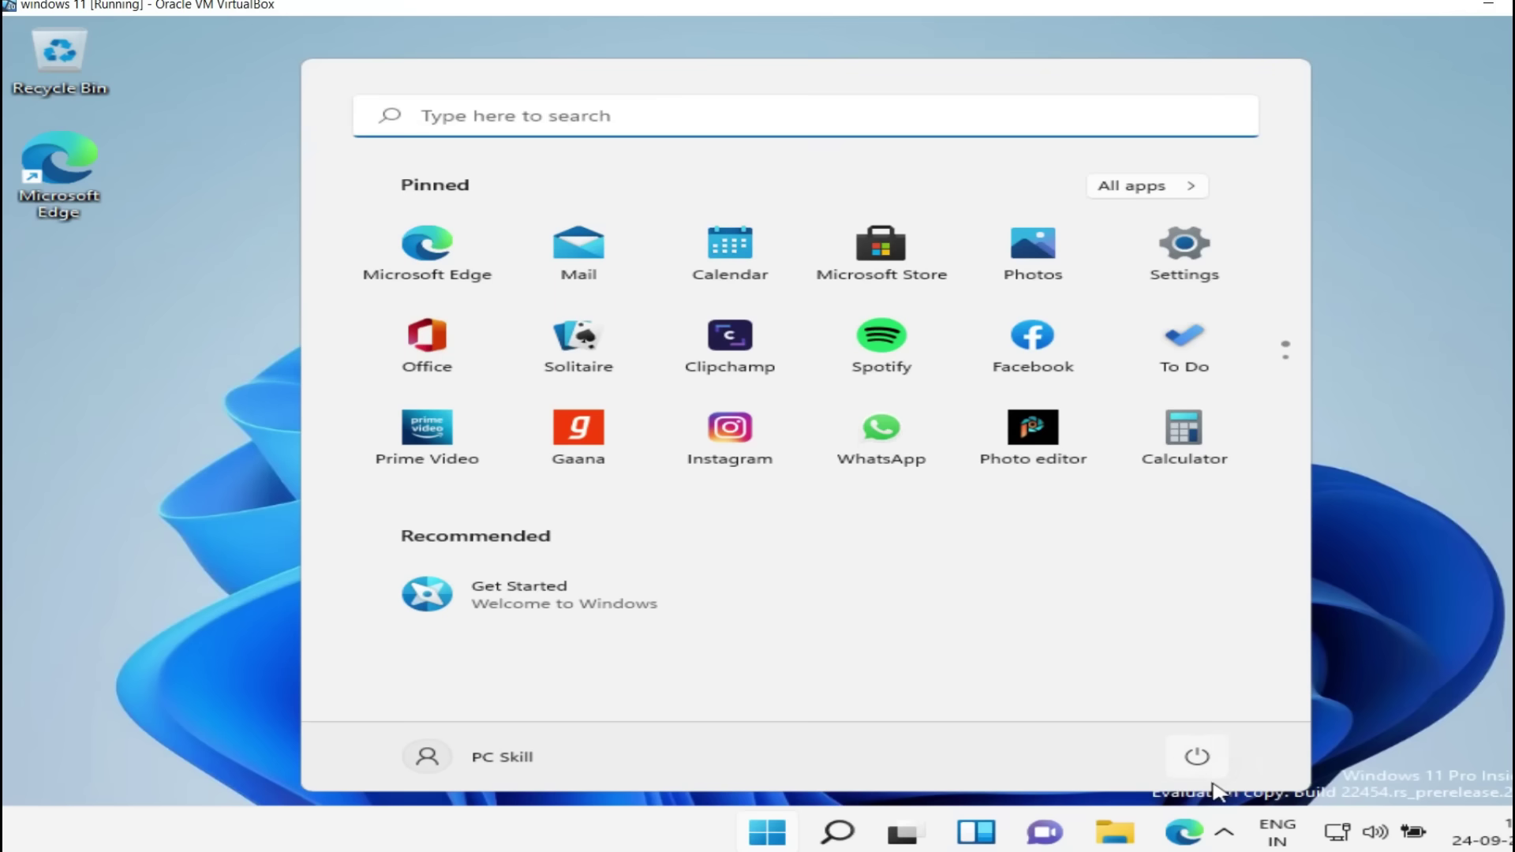
click(1198, 758)
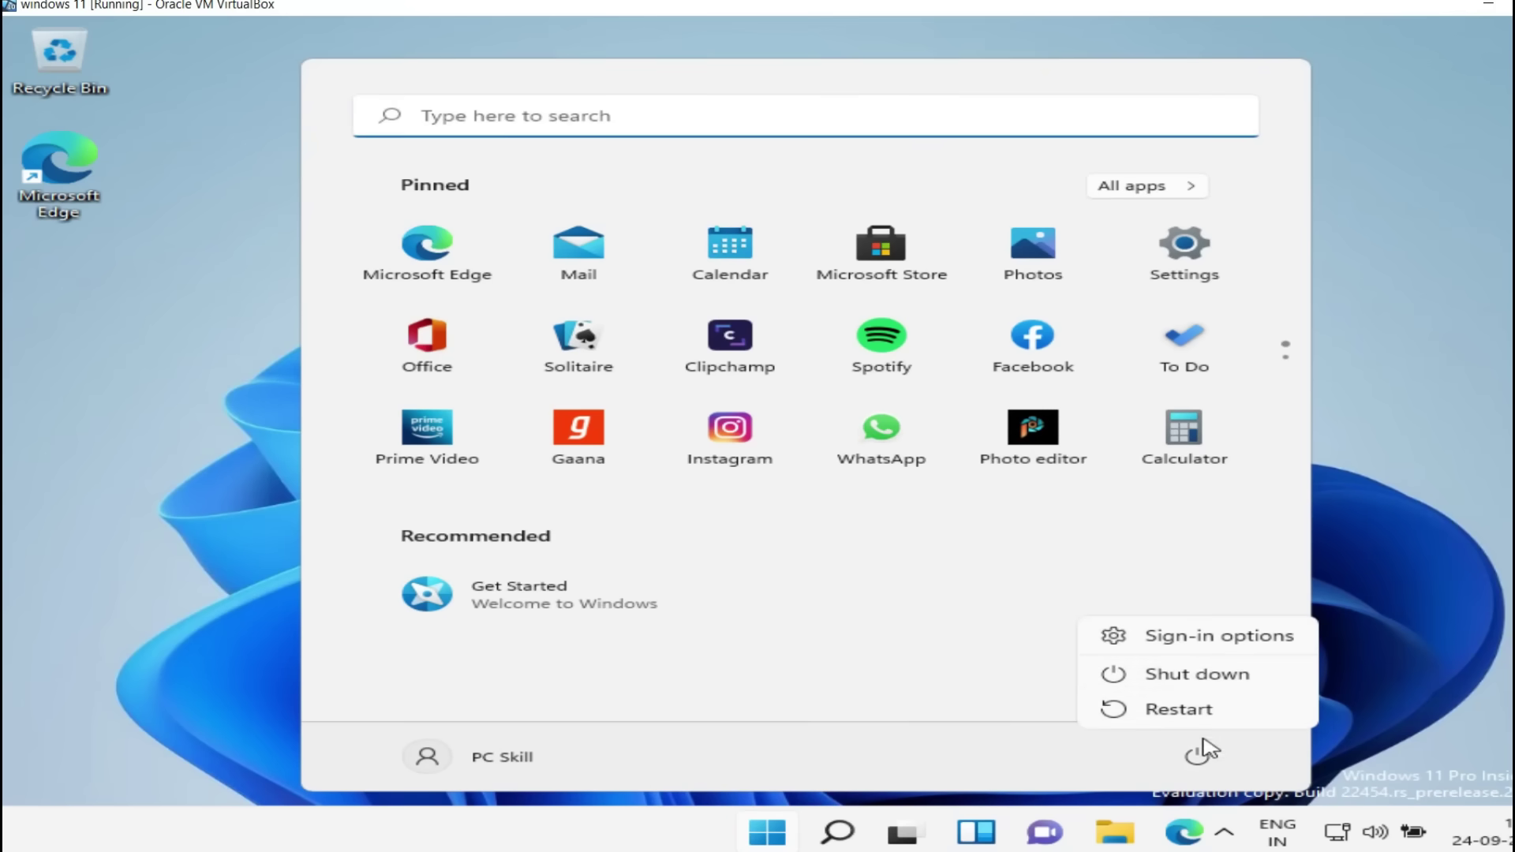
click(1204, 677)
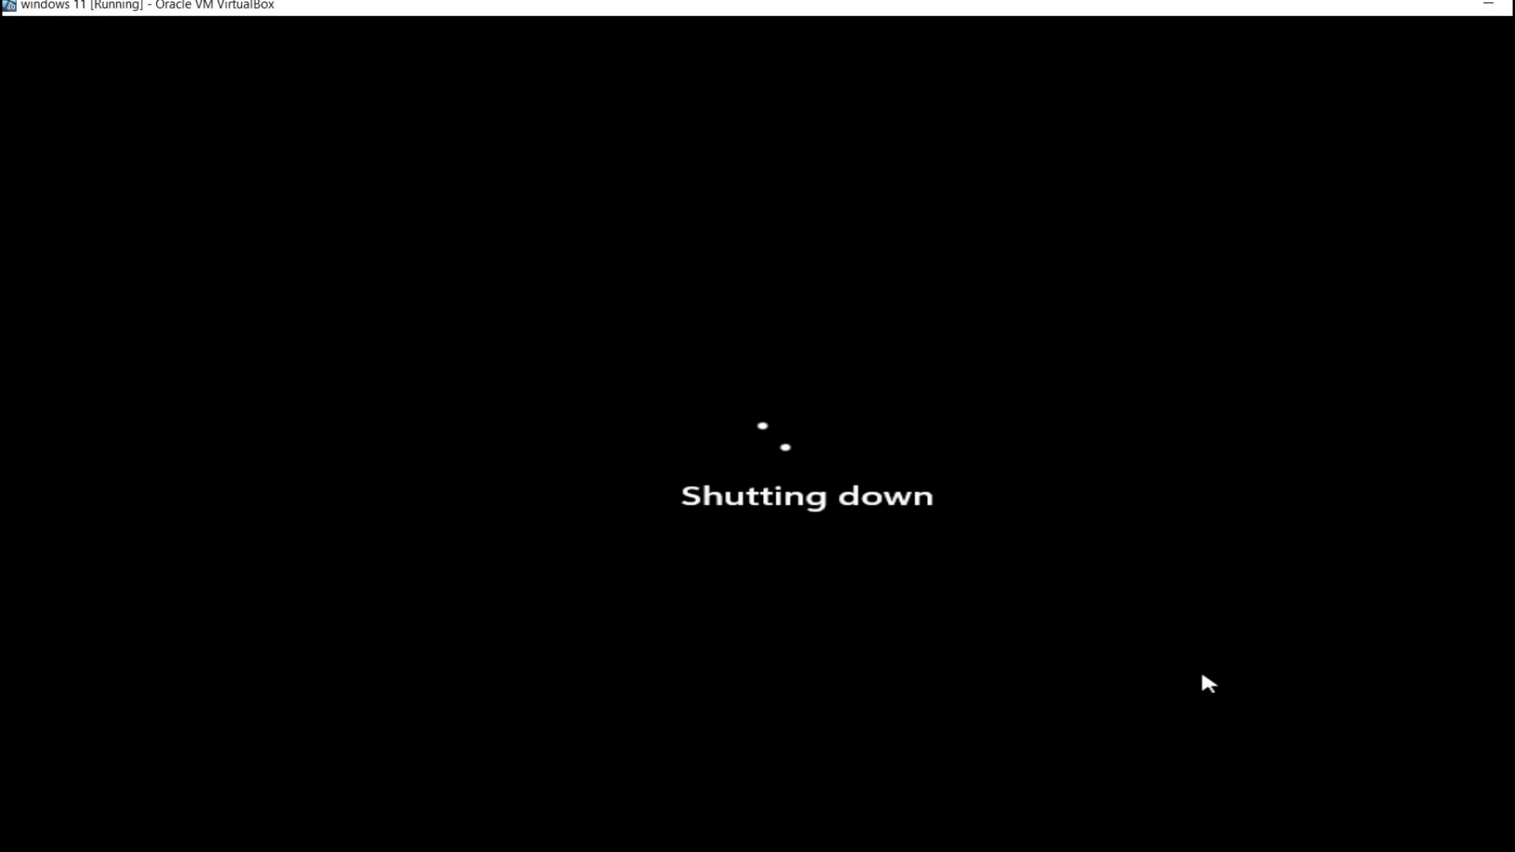